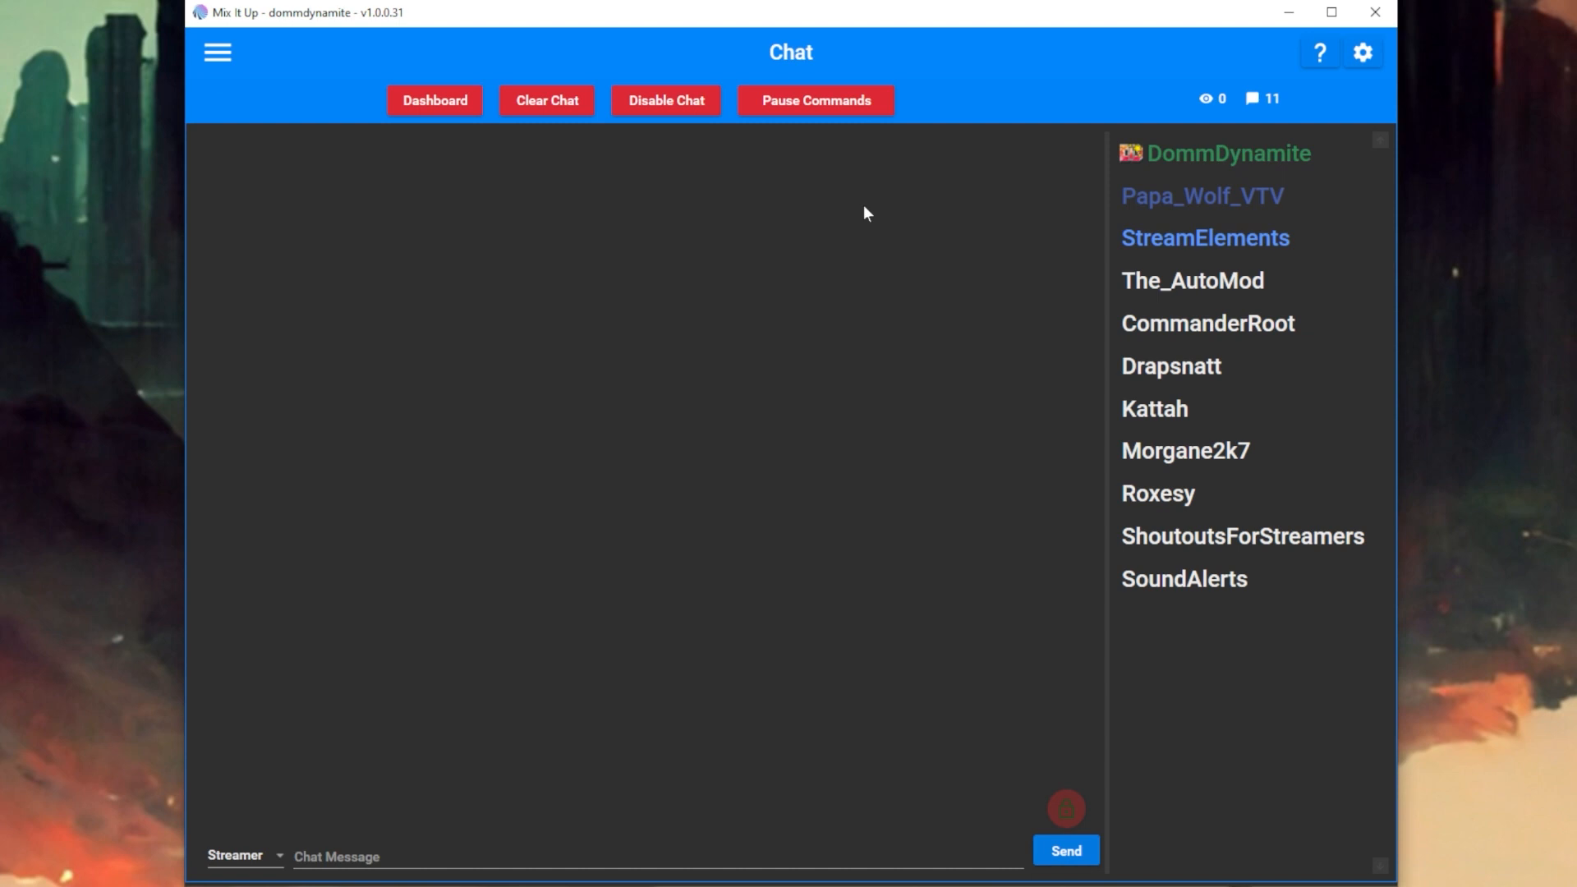
Open the Commands page.
click(218, 54)
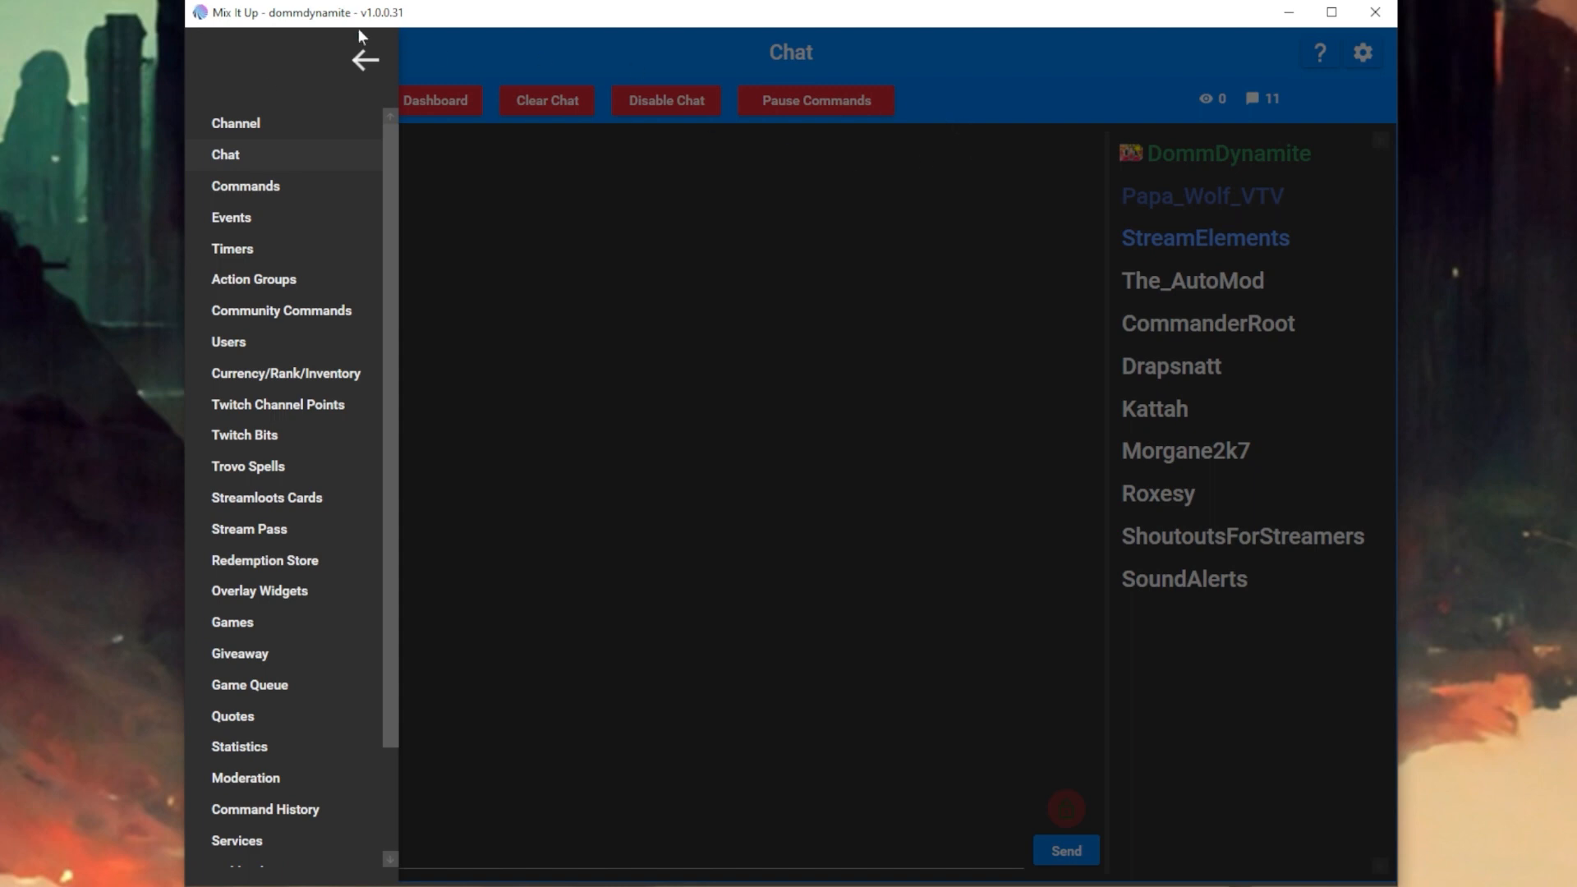
click(364, 65)
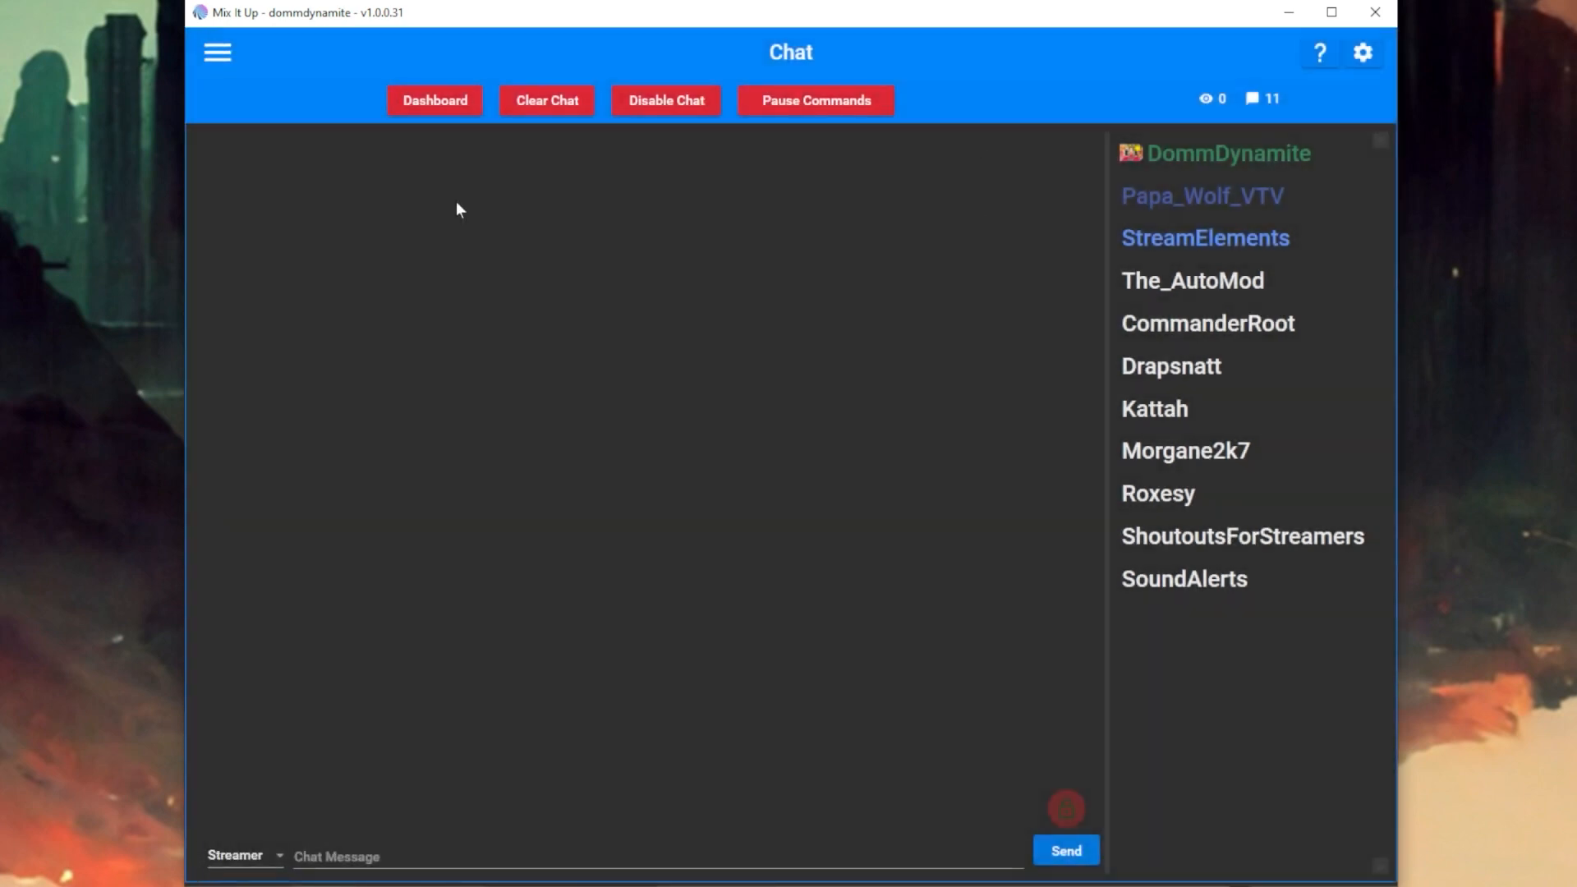
click(217, 55)
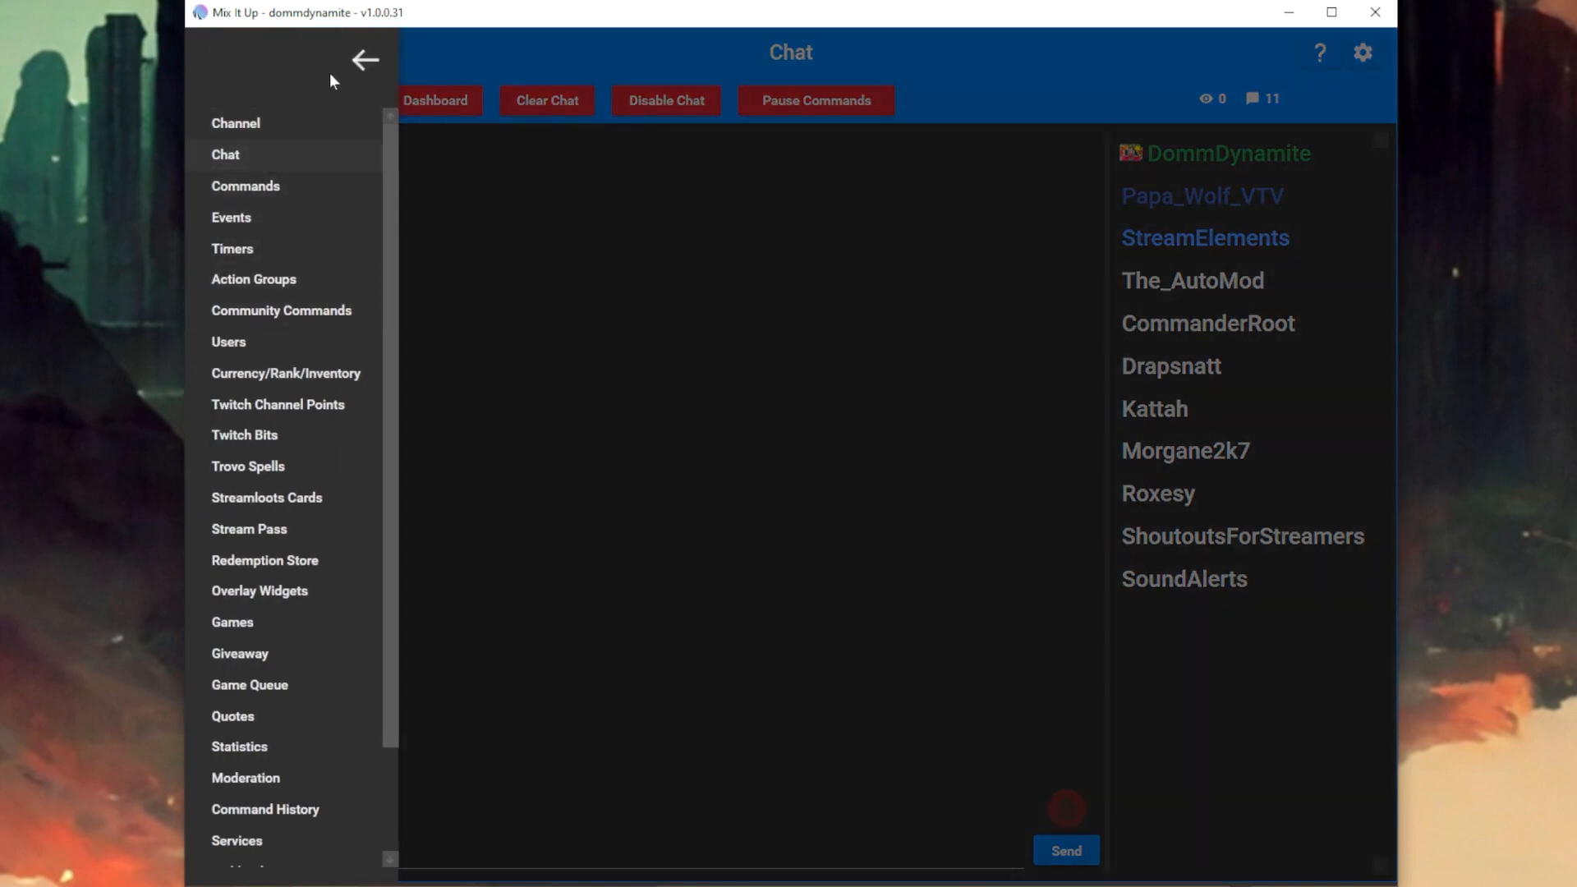
click(236, 196)
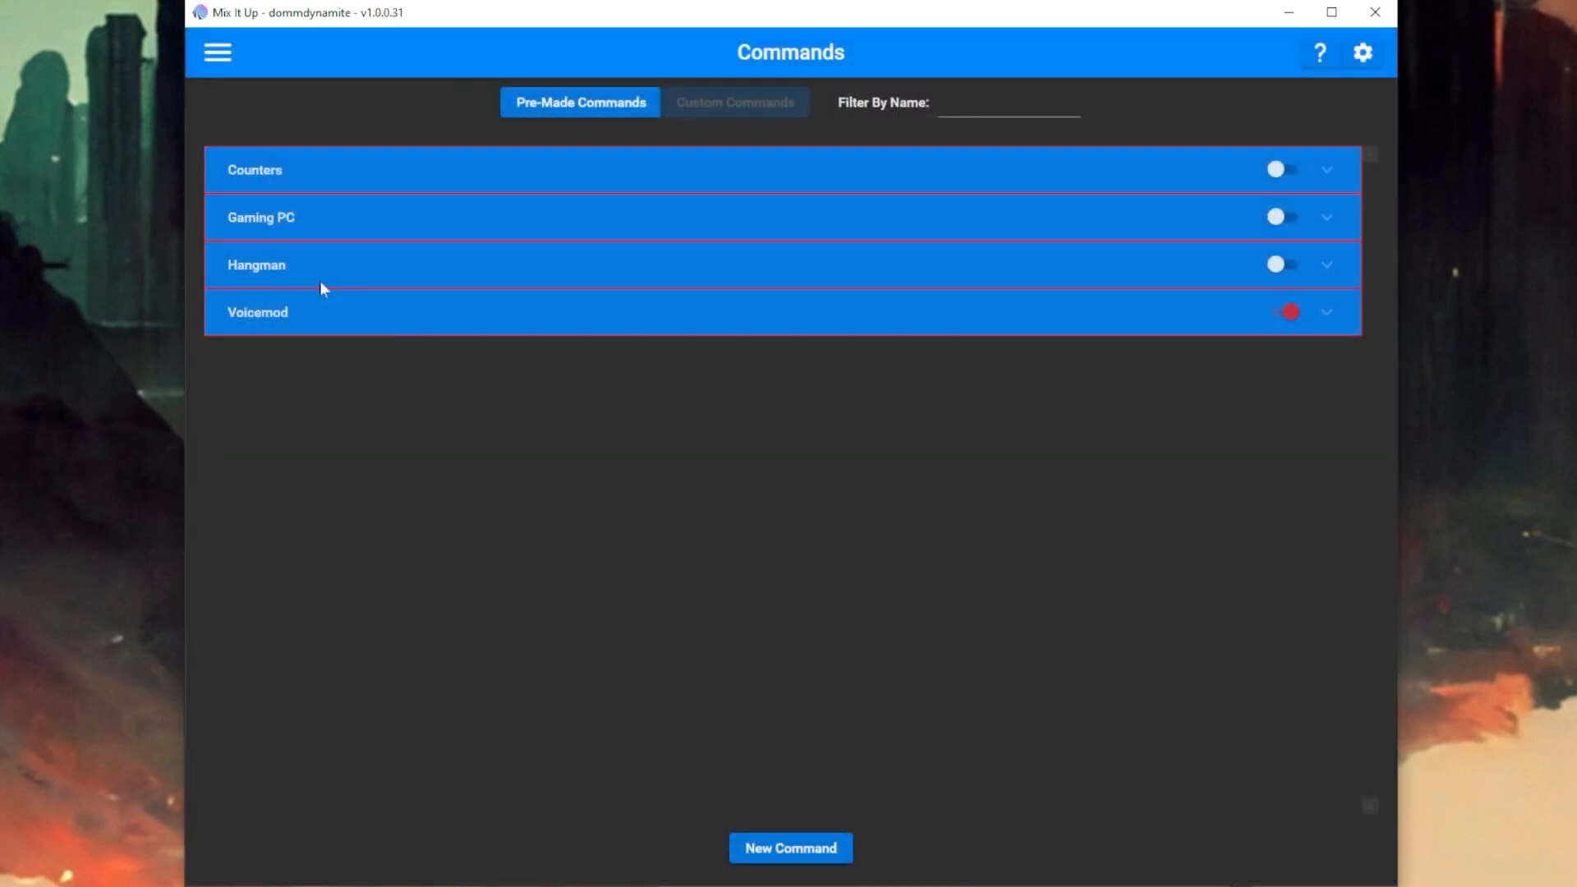
Review the full list of pre-made commands, and return to the custom commands.
click(587, 110)
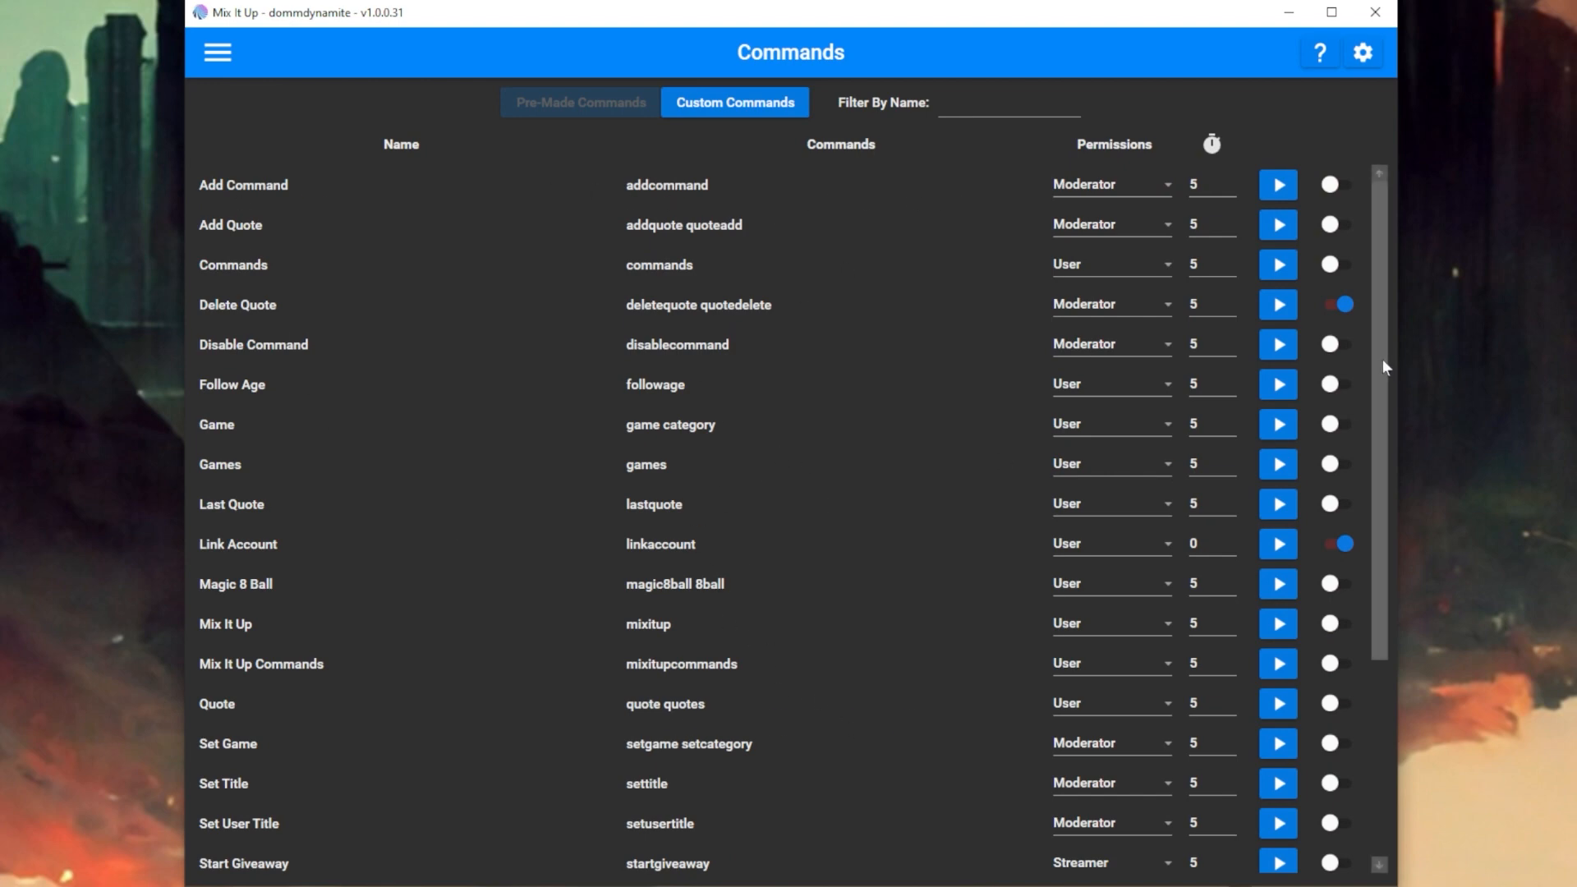
drag(1383, 358, 1376, 493)
scroll(1376, 492, down, 2)
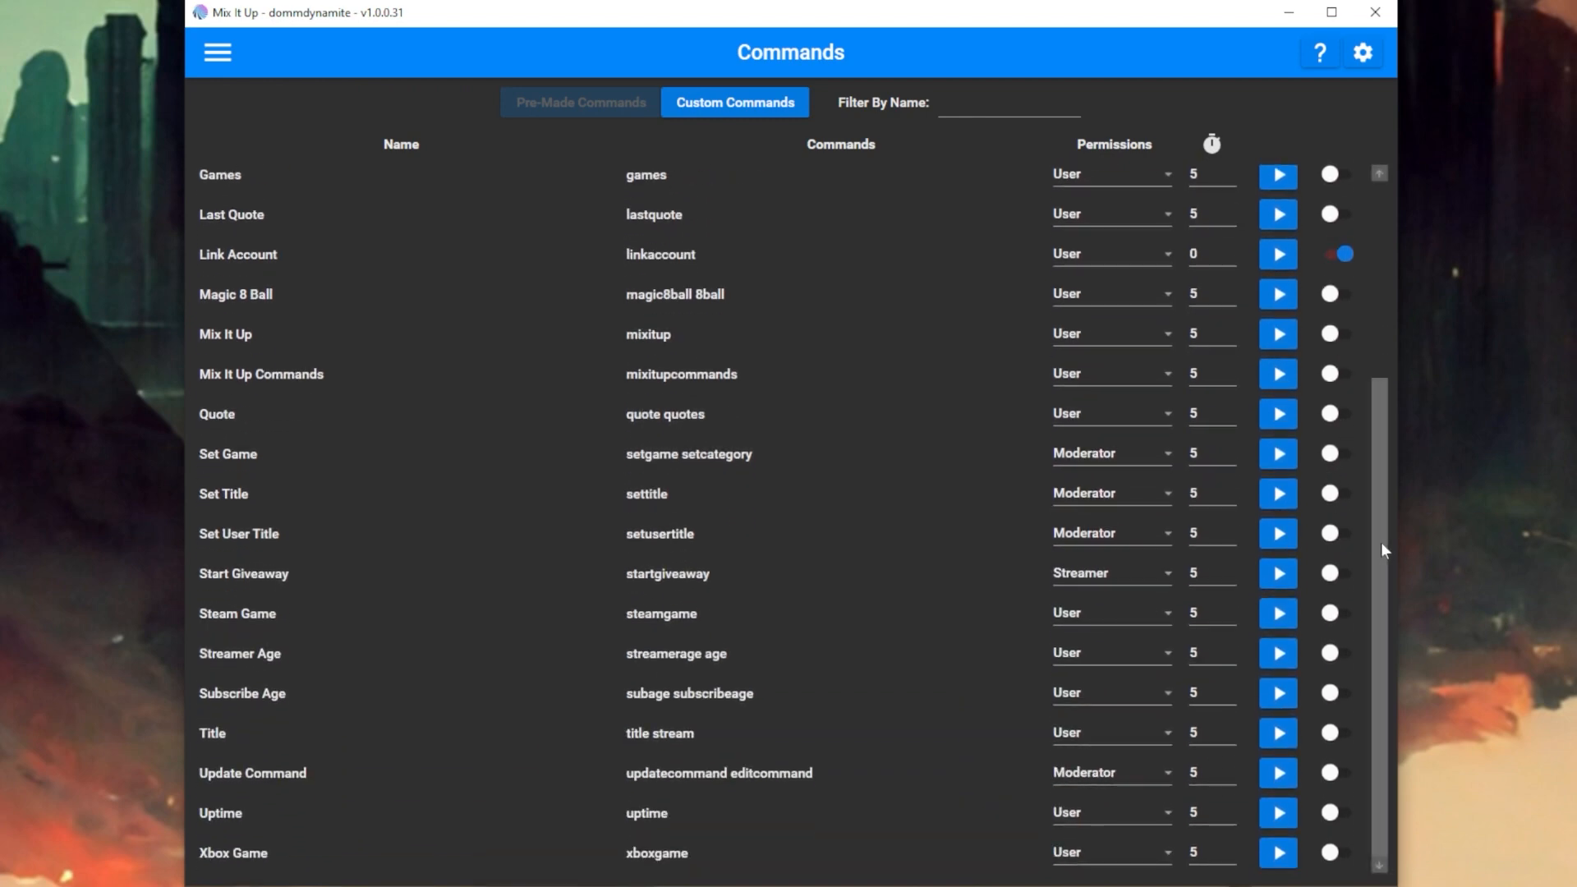
drag(1381, 542, 1386, 246)
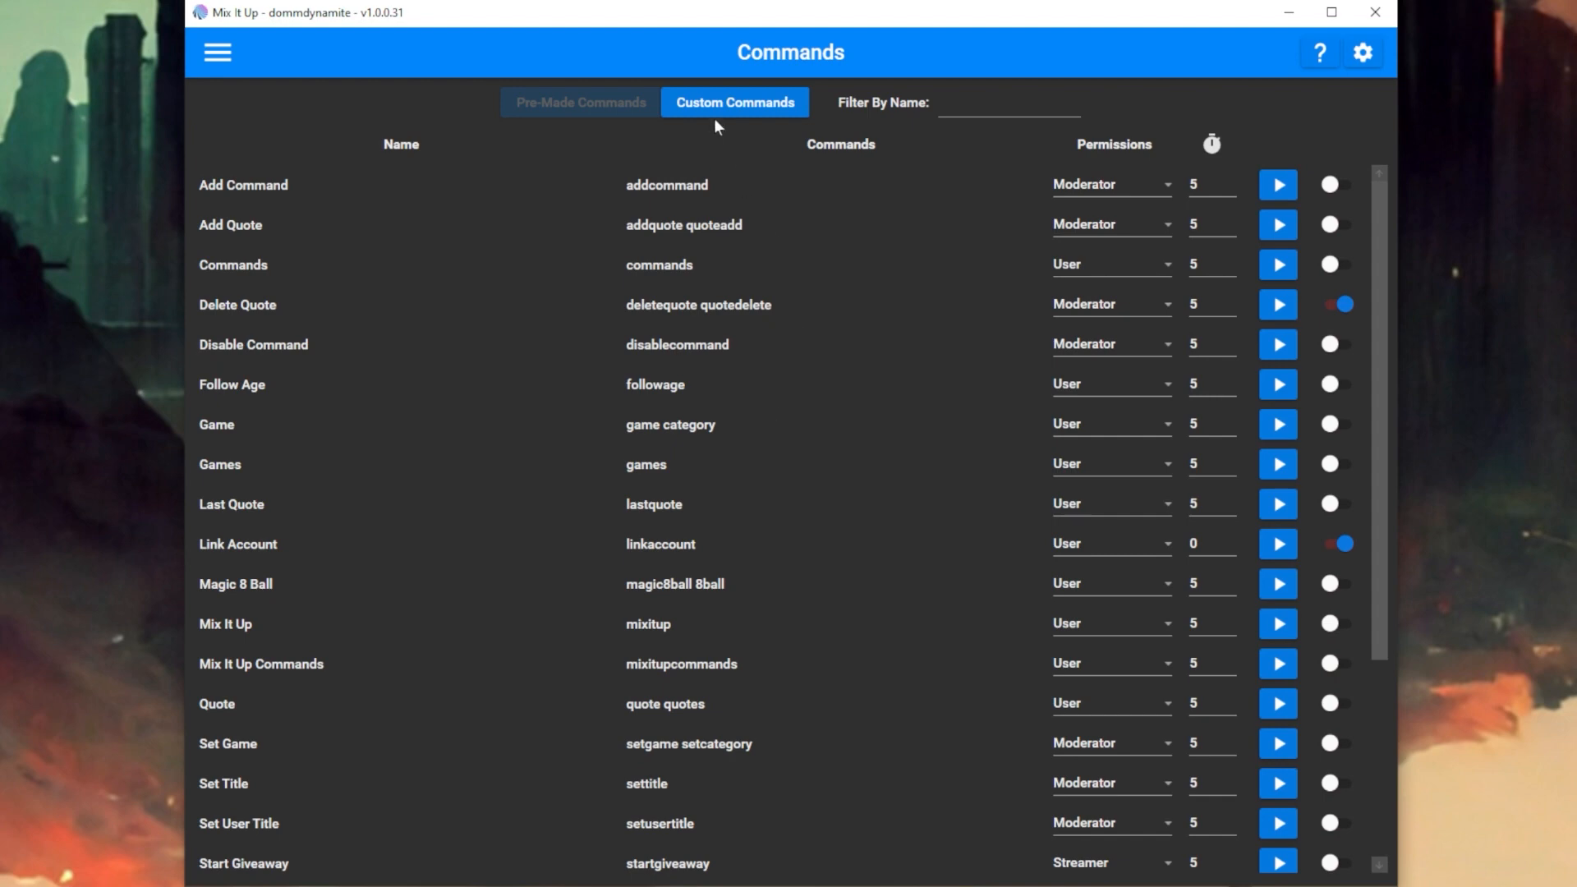
click(733, 109)
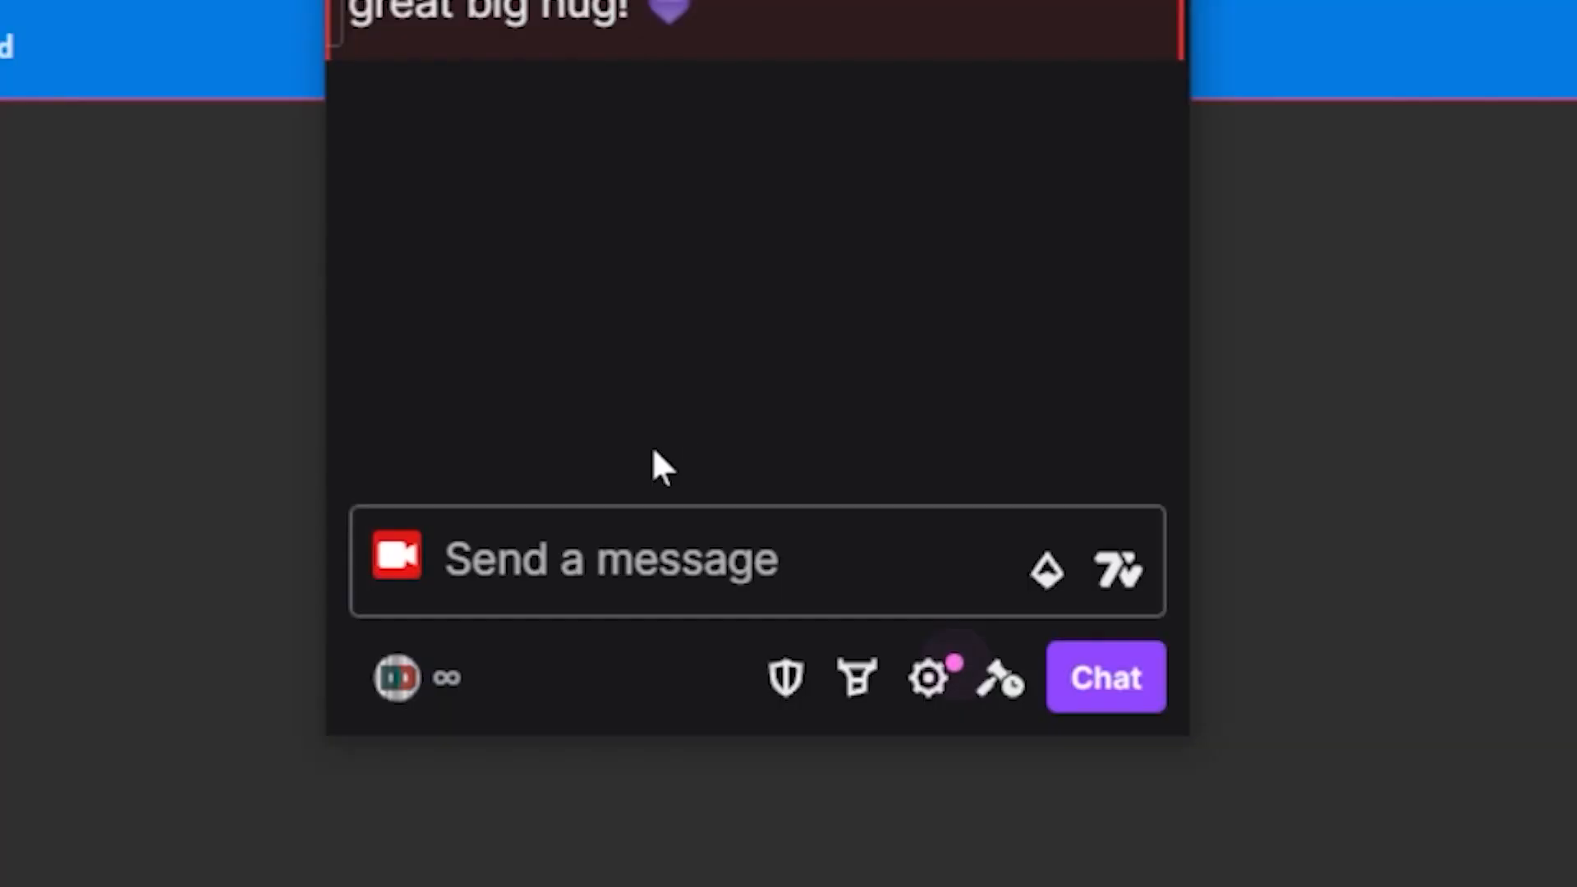
click(655, 556)
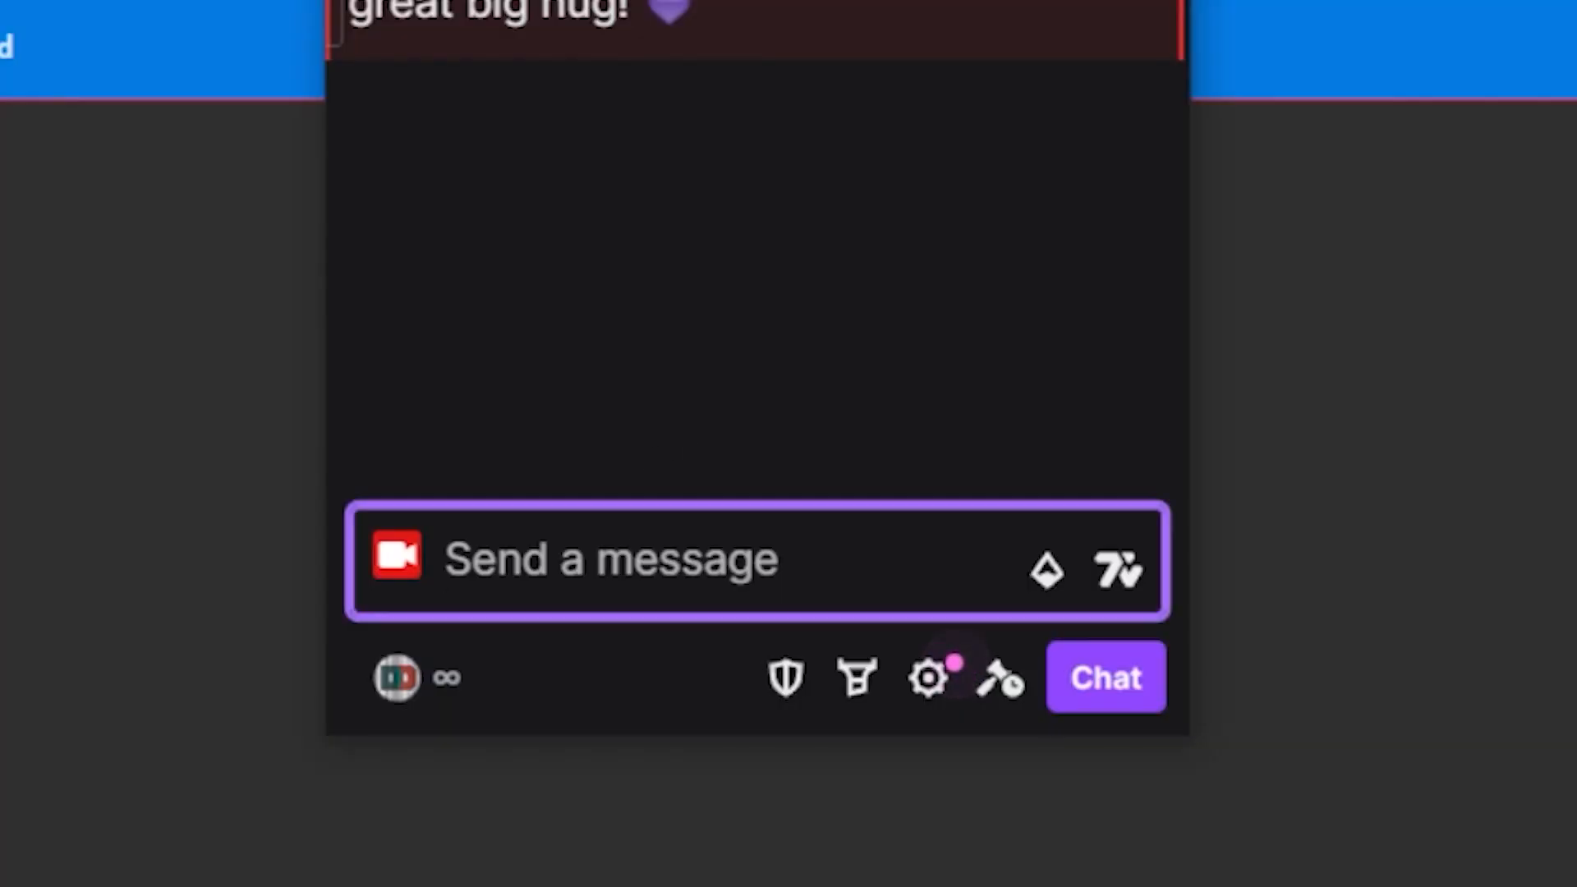
text(!hug )
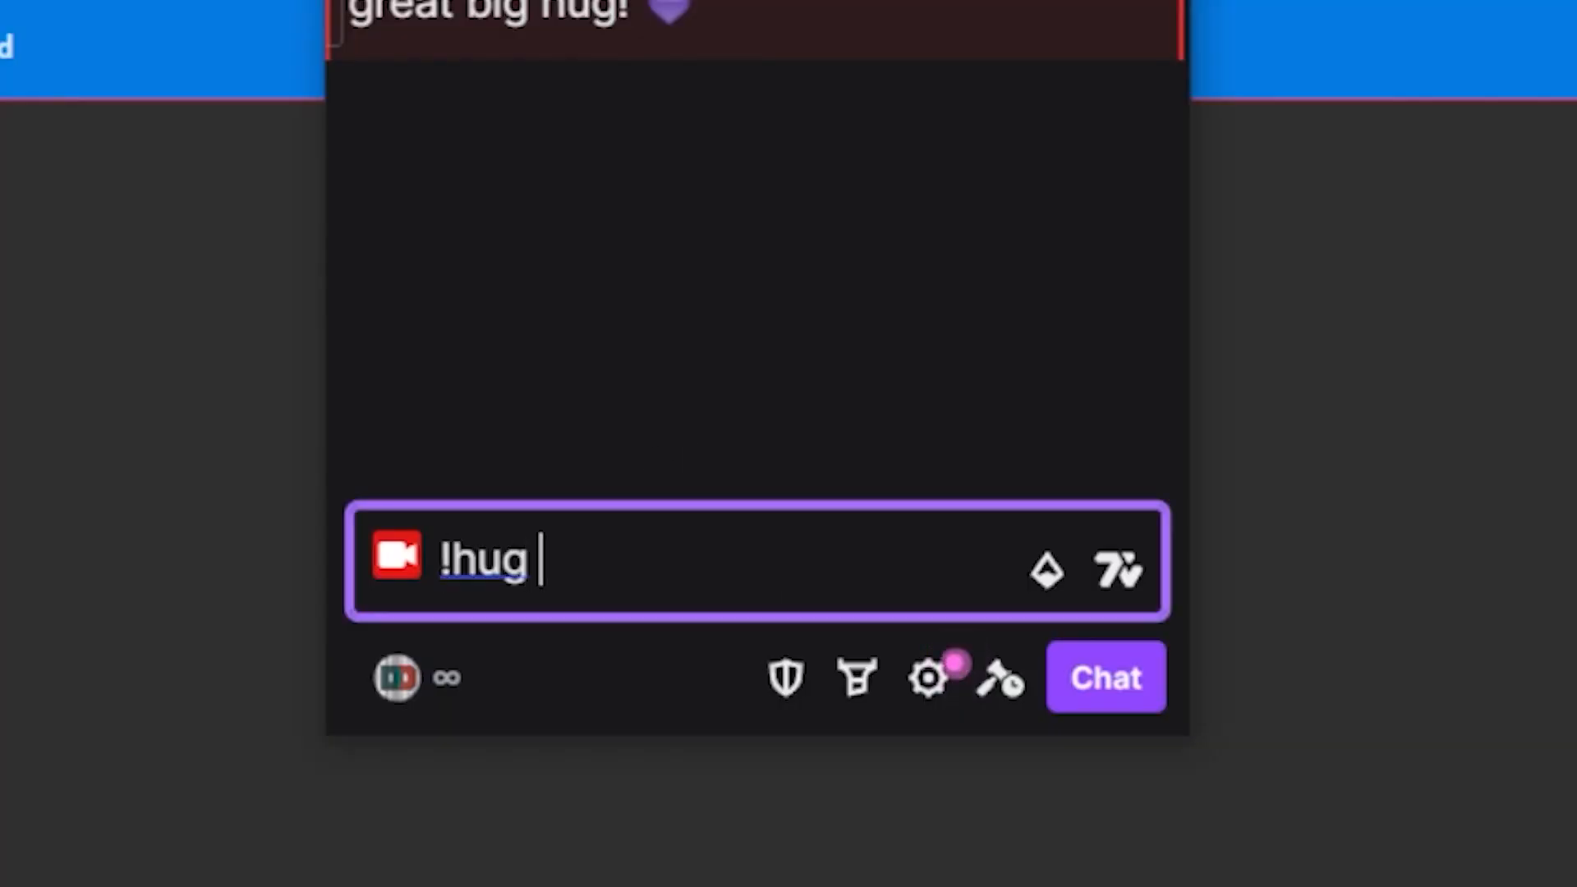
text(@)
key(Down)
key(Tab)
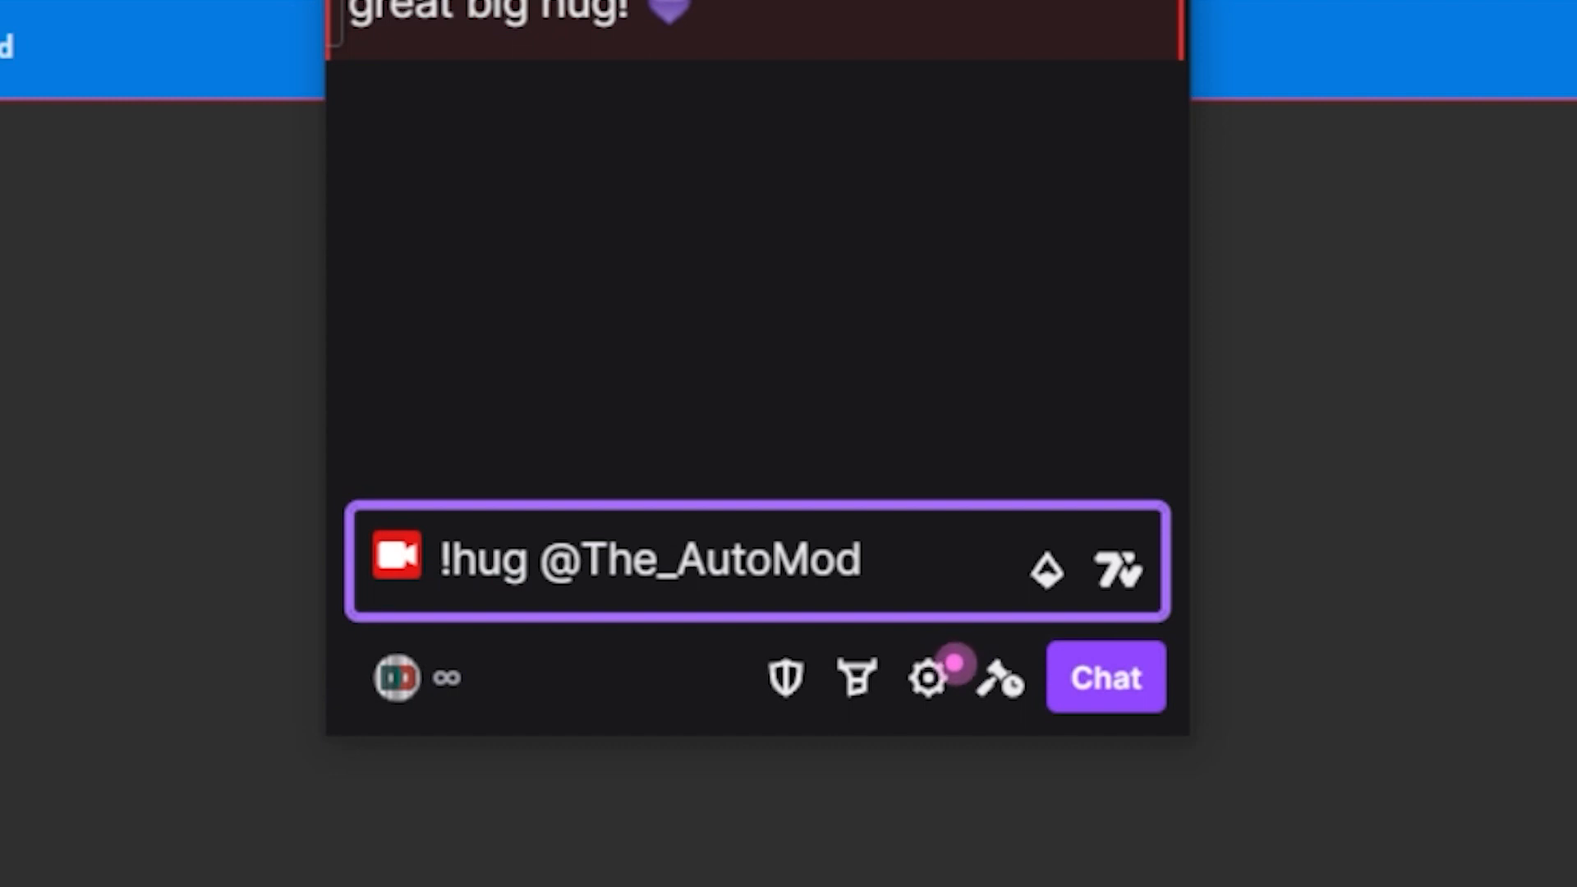
key(Return)
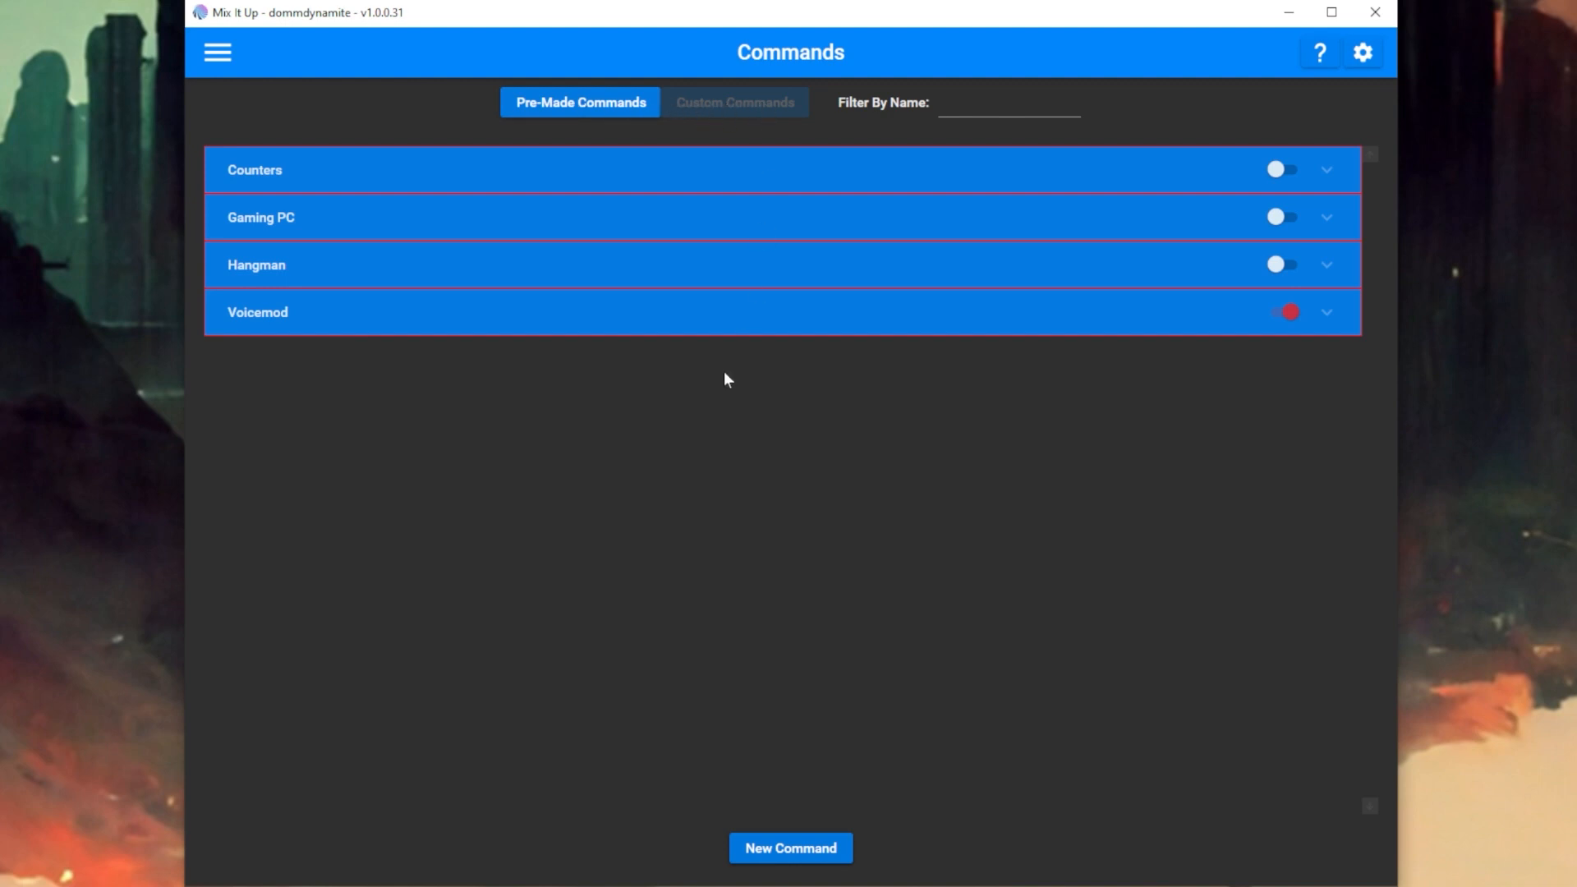
click(782, 849)
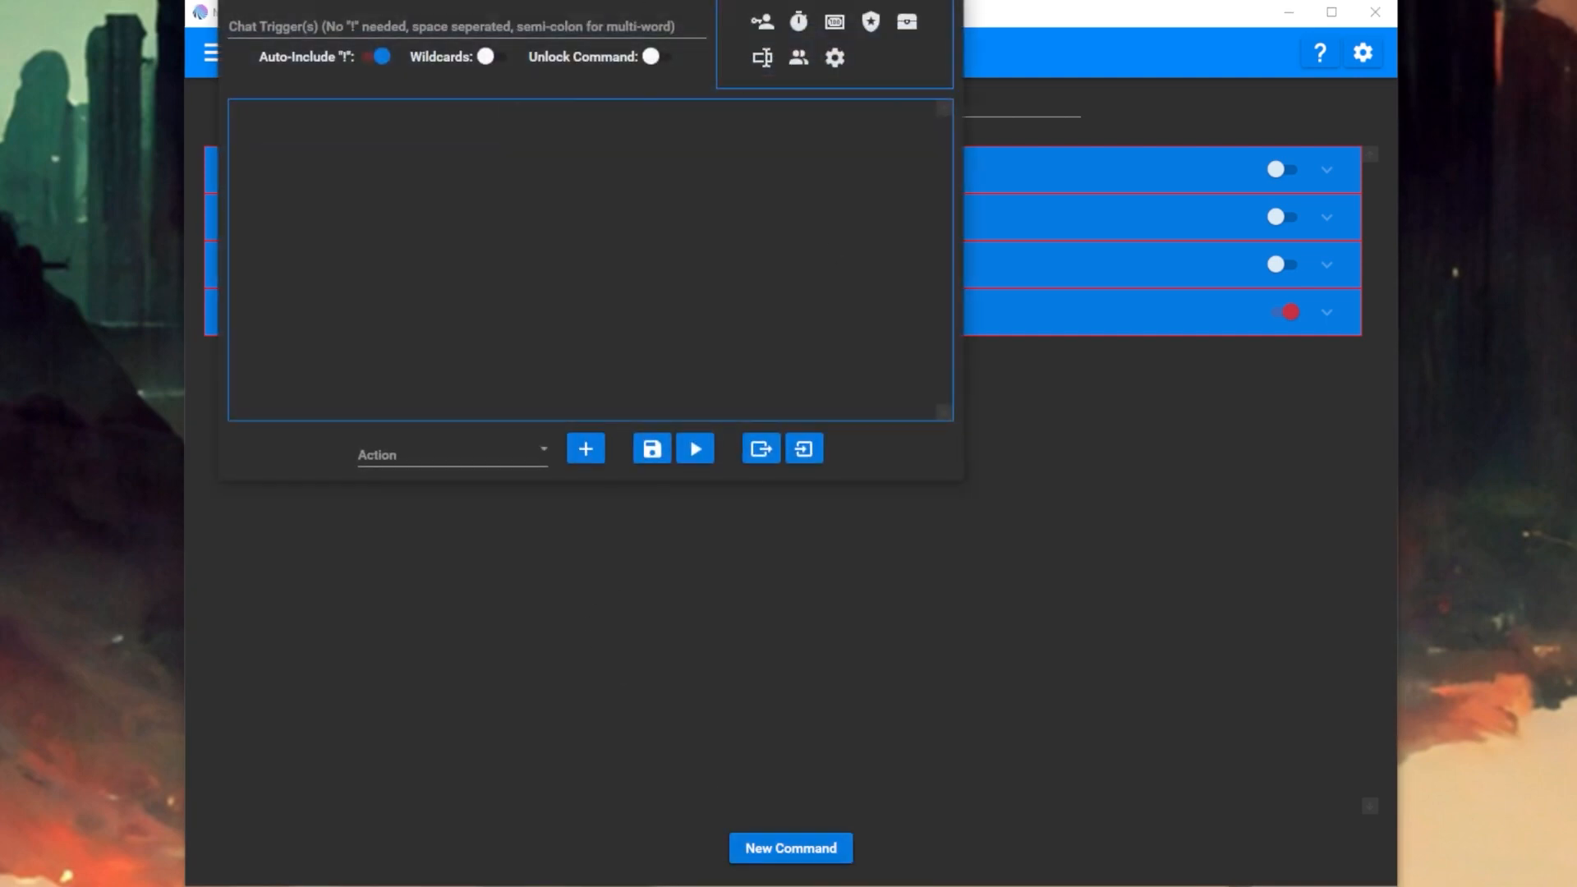
drag(624, 0, 786, 180)
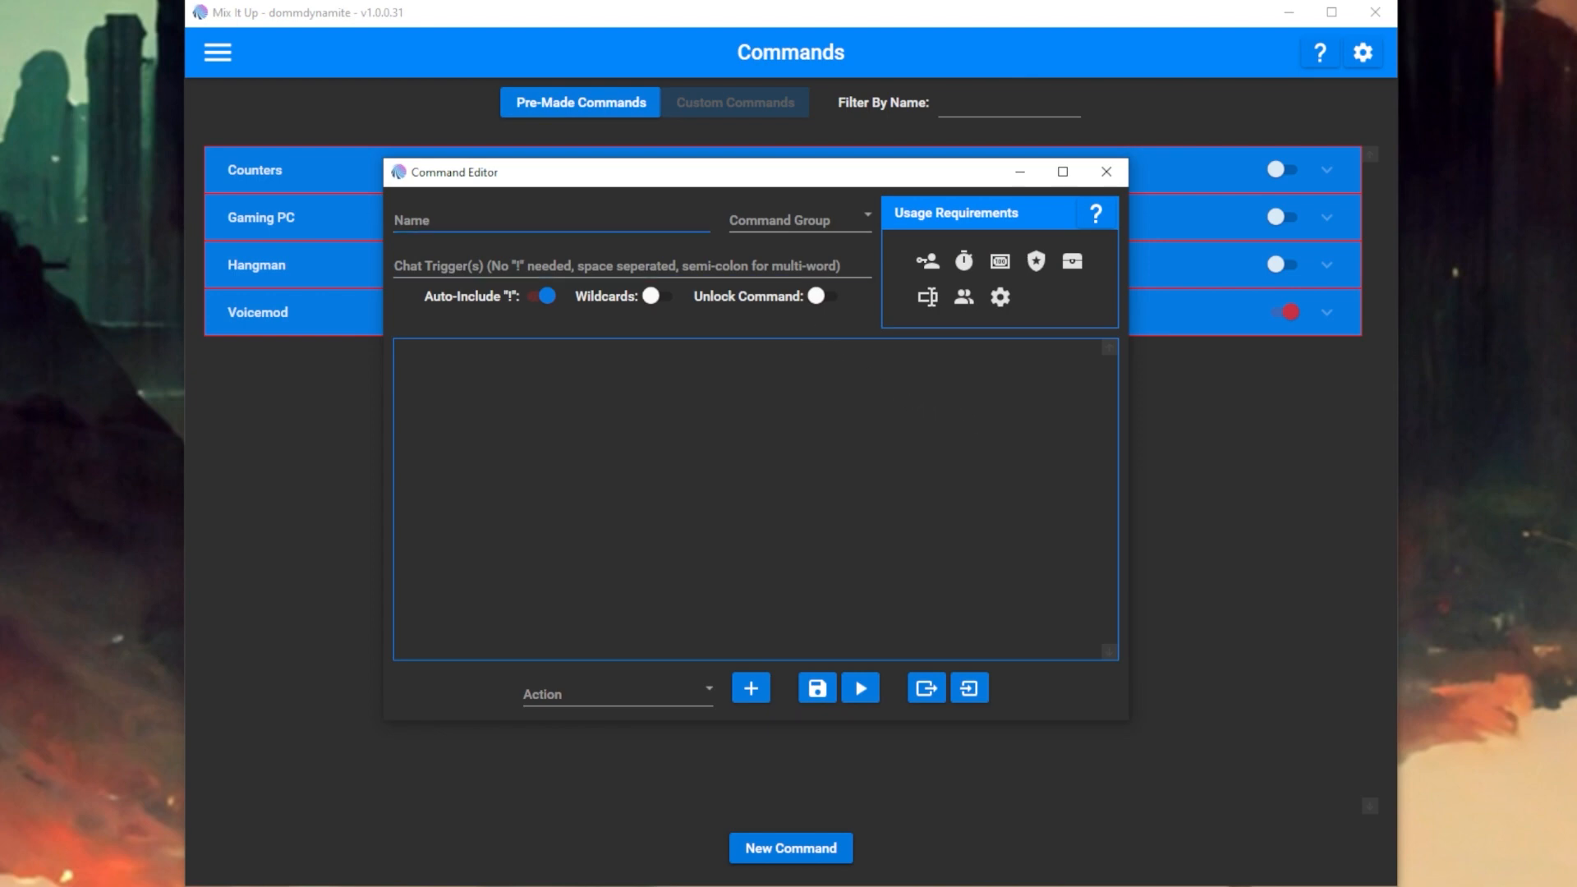
click(485, 221)
click(784, 222)
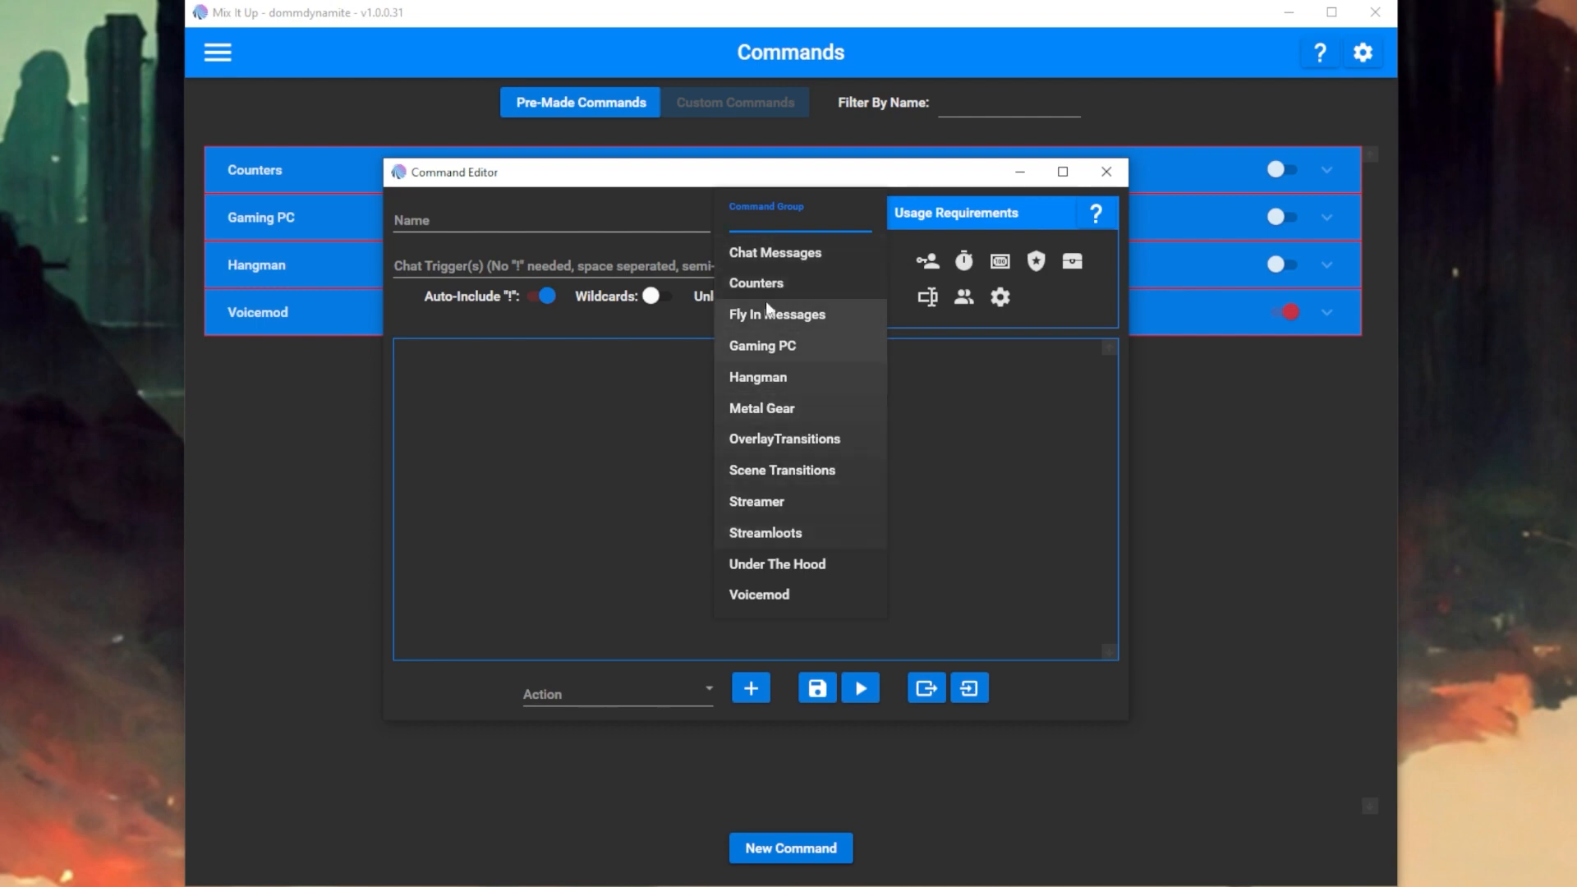
click(503, 184)
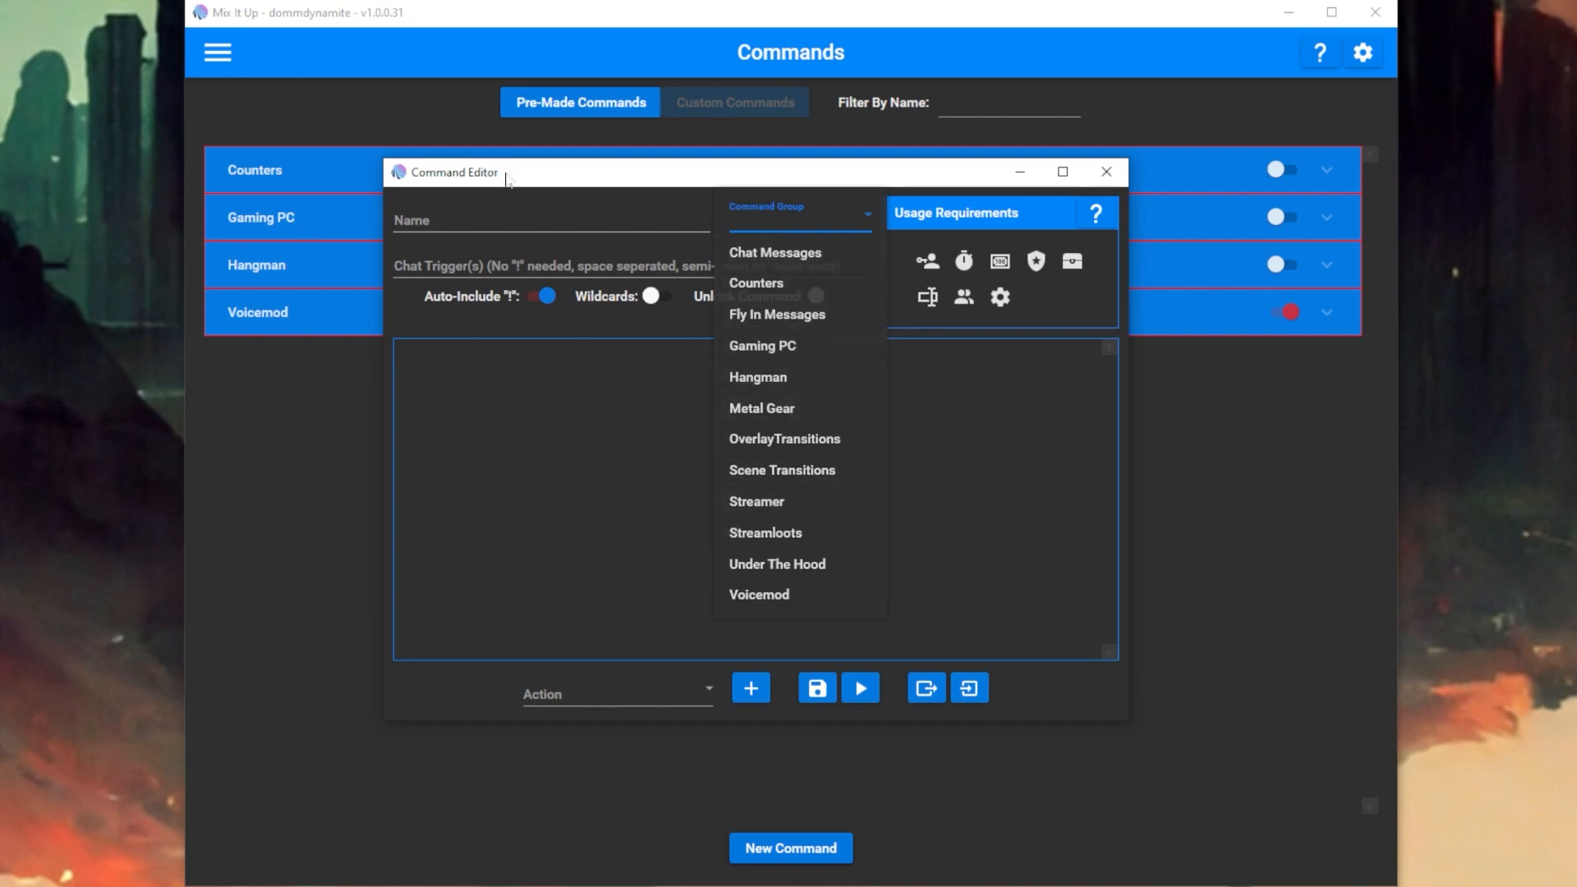
click(1106, 172)
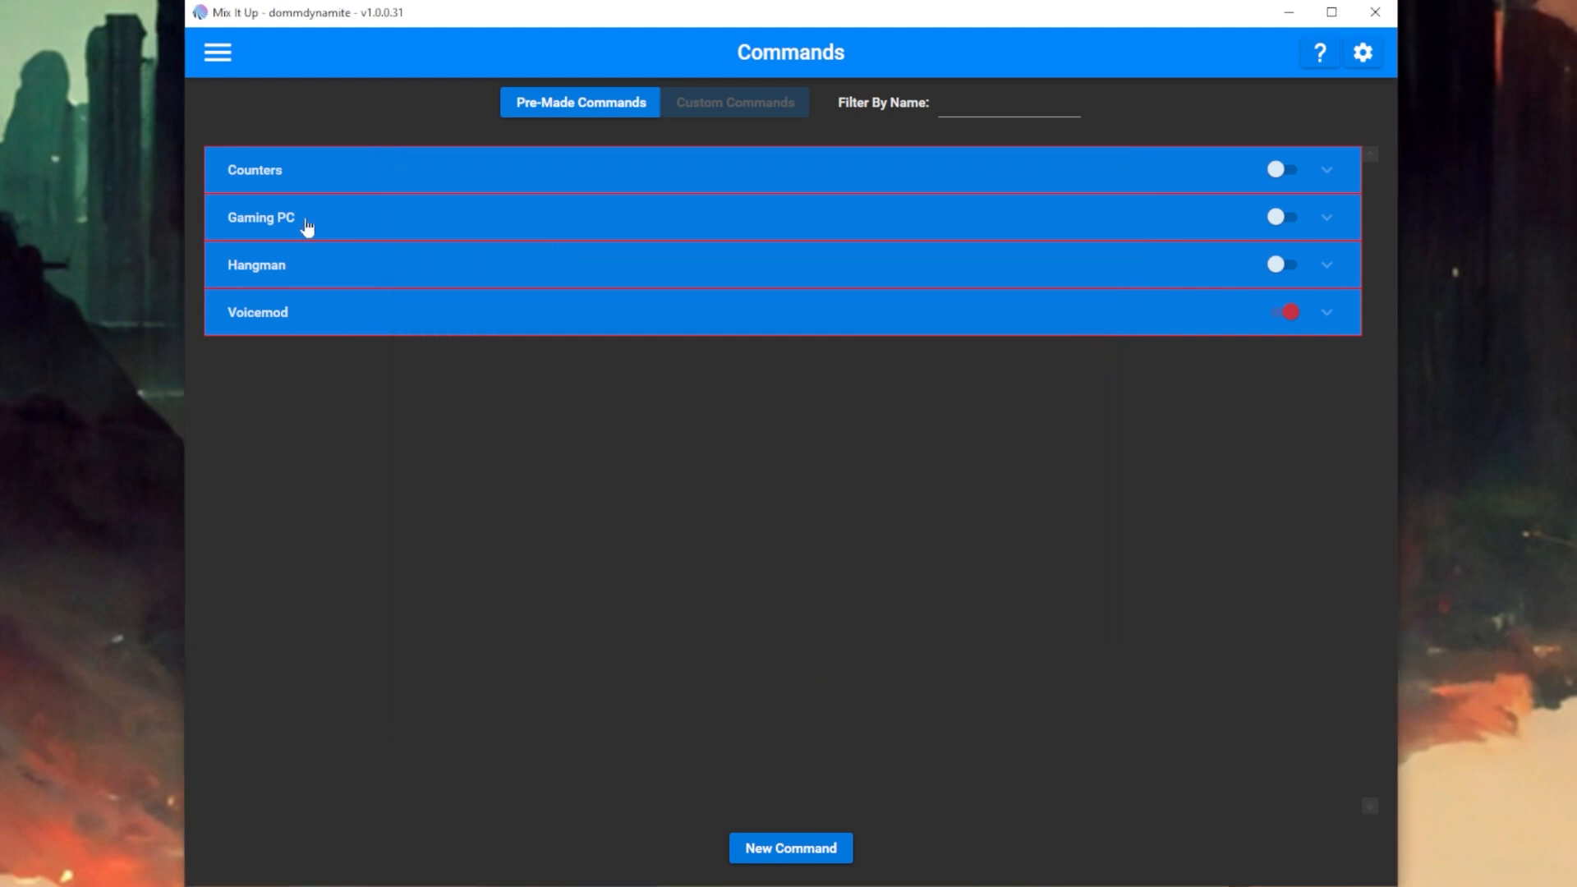
click(303, 223)
click(343, 222)
Create a new custom command and check which command groups are available, leaving the group empty.
click(791, 848)
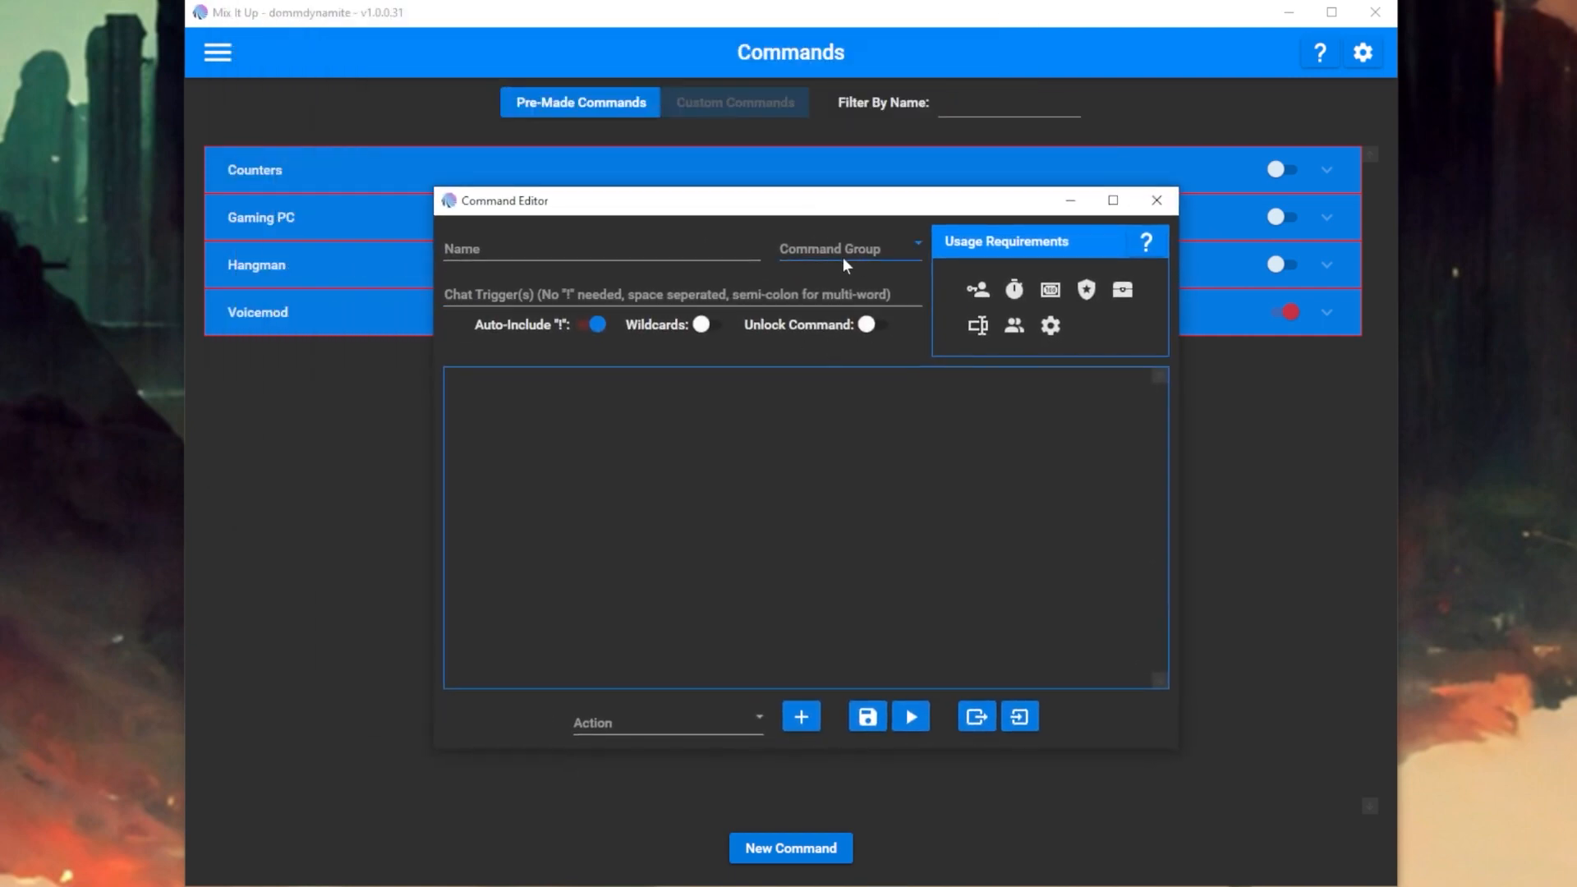
click(809, 248)
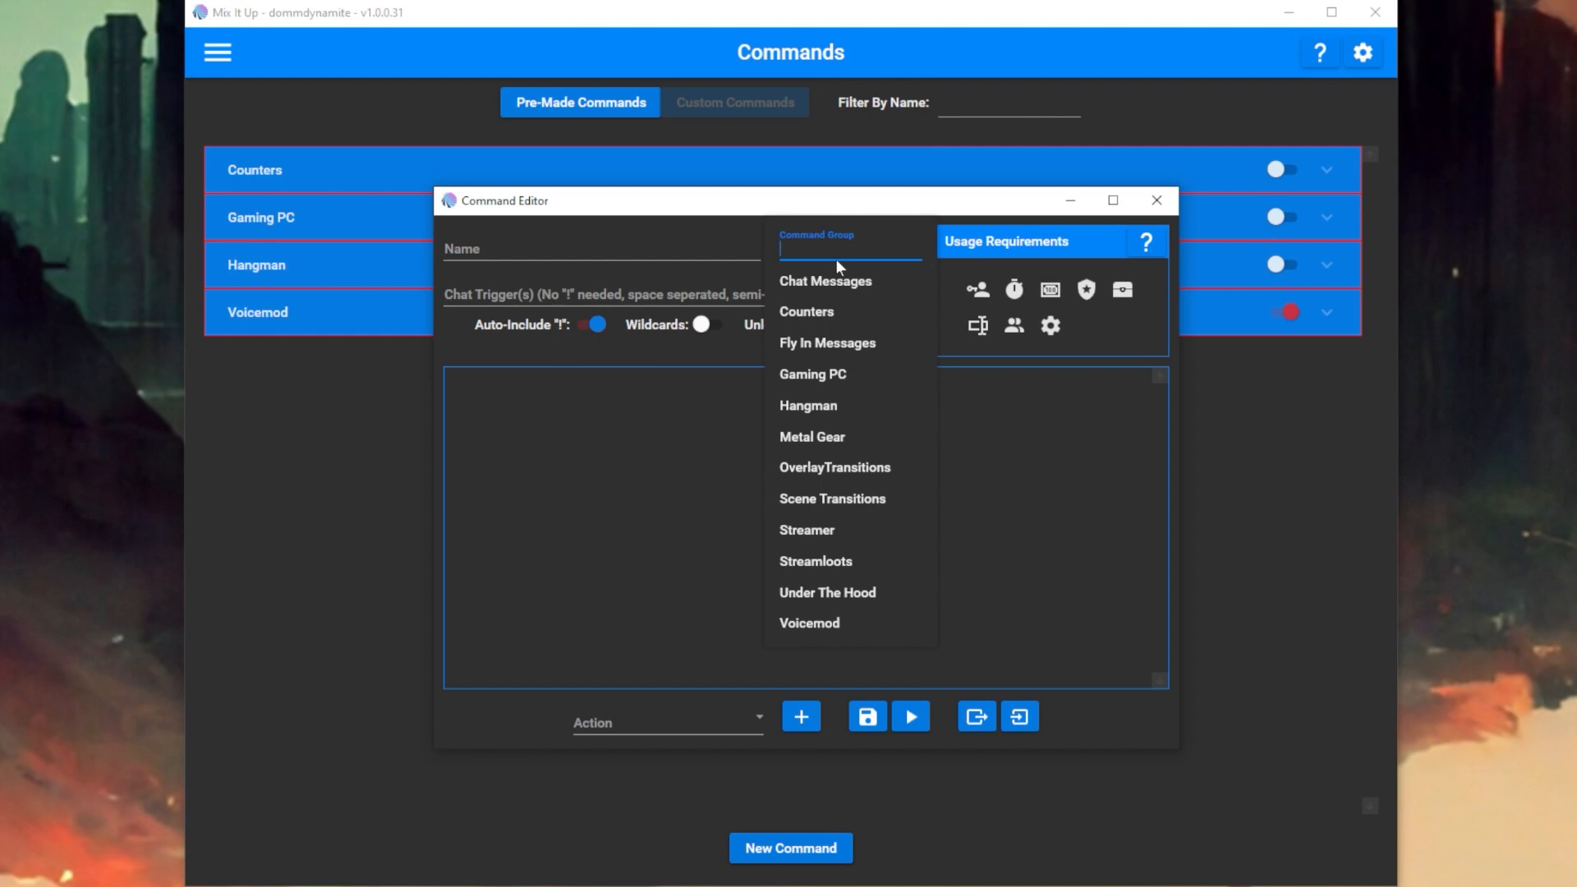
click(698, 294)
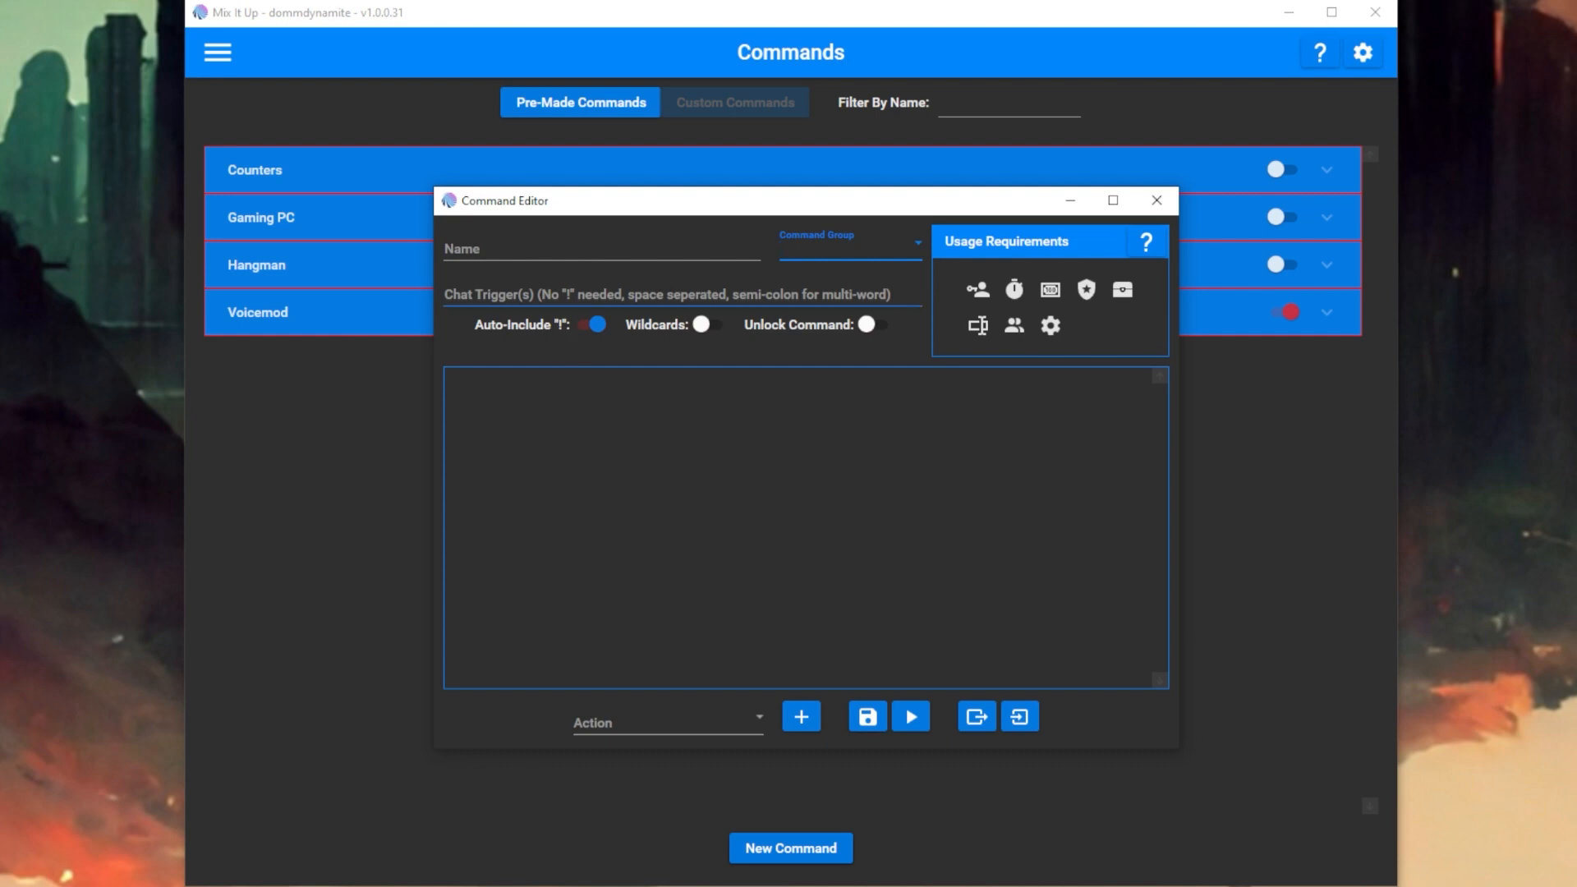
Try "commandword" as the chat trigger and "!commandword" as a Twitch chat message, and clear the trigger.
click(667, 294)
text(commandword)
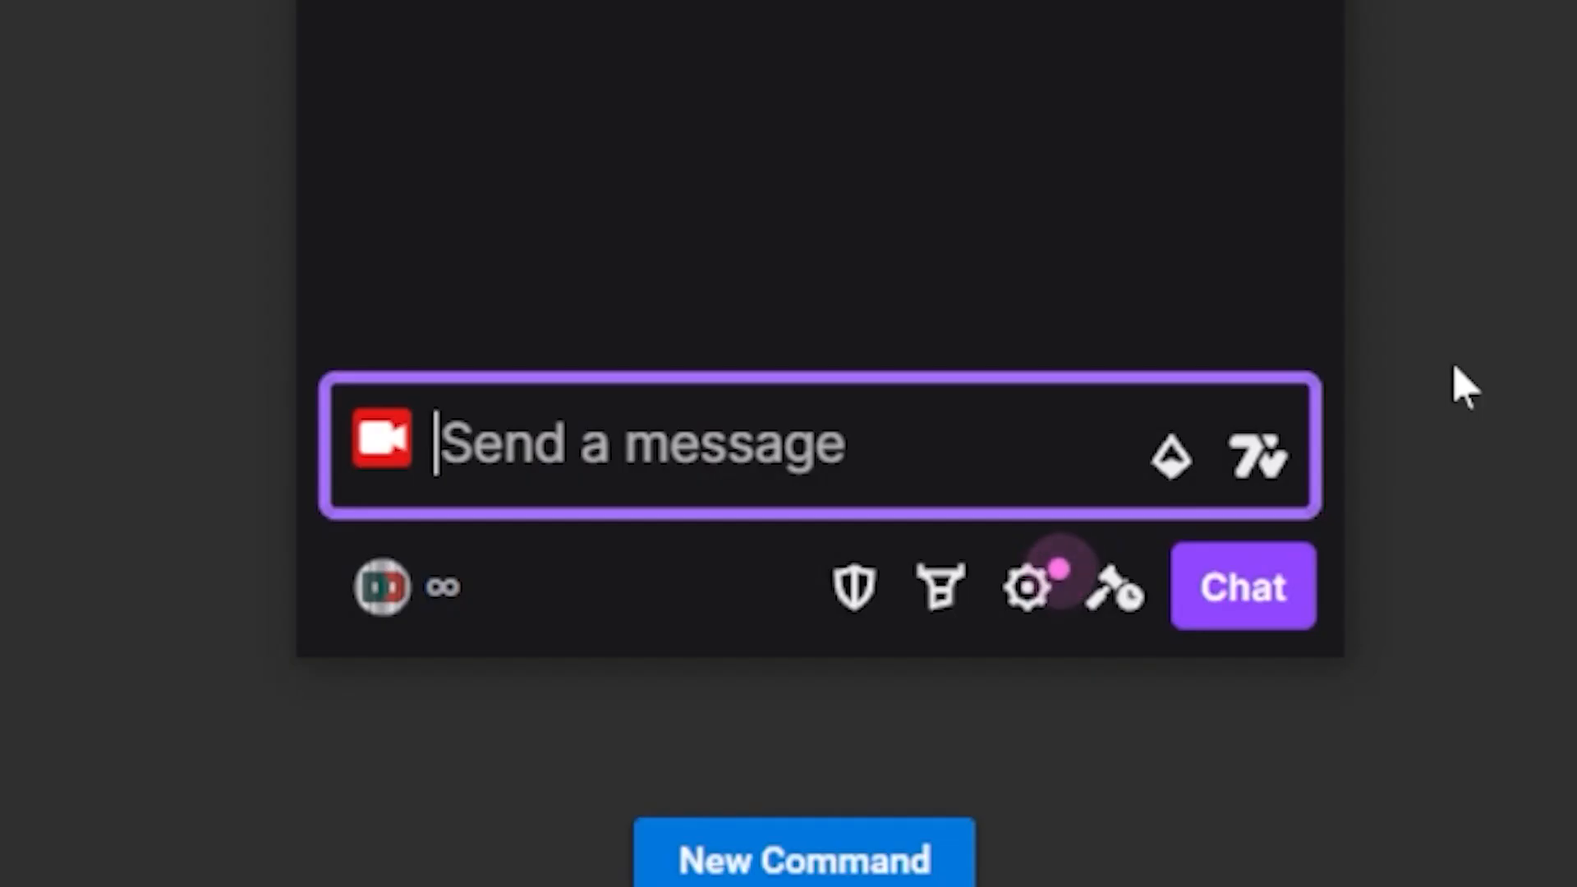
text(!c)
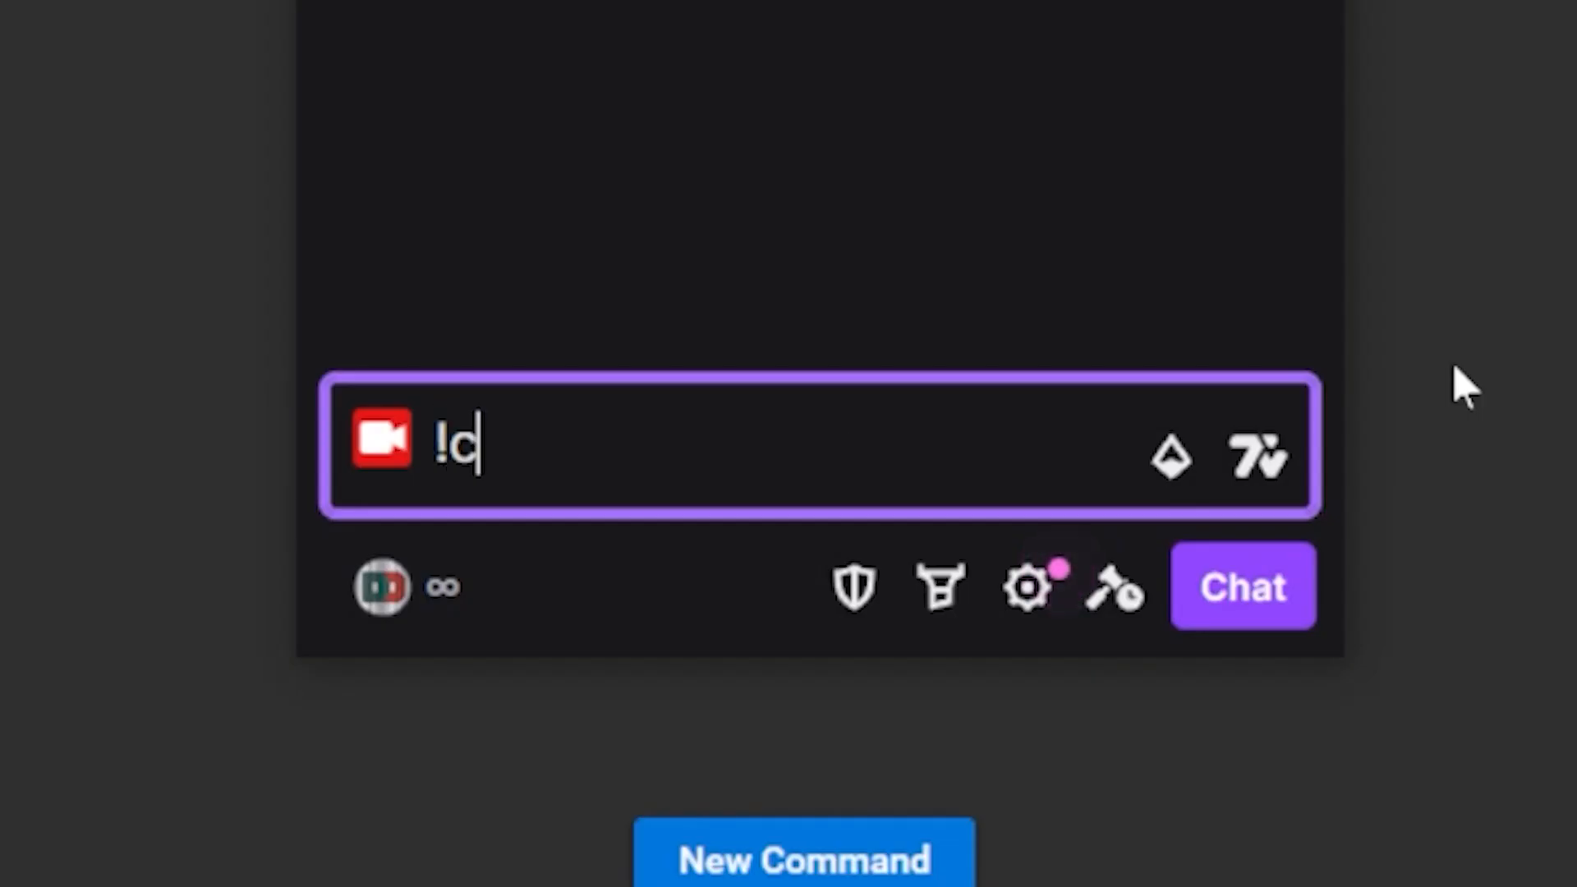
text(ommandword)
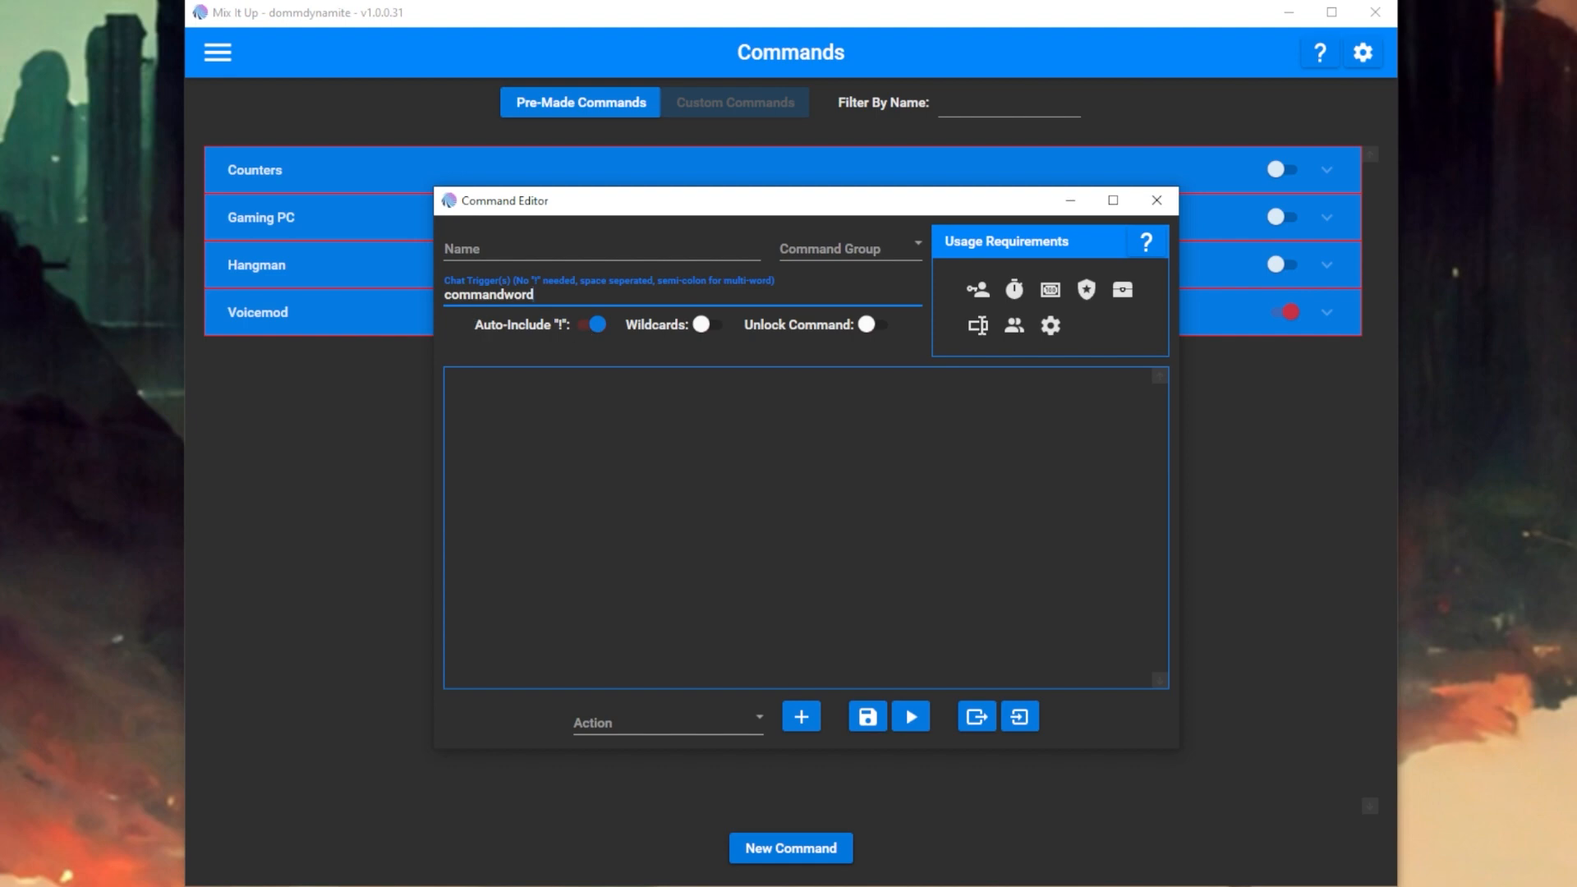
key(ctrl+a)
key(BackSpace)
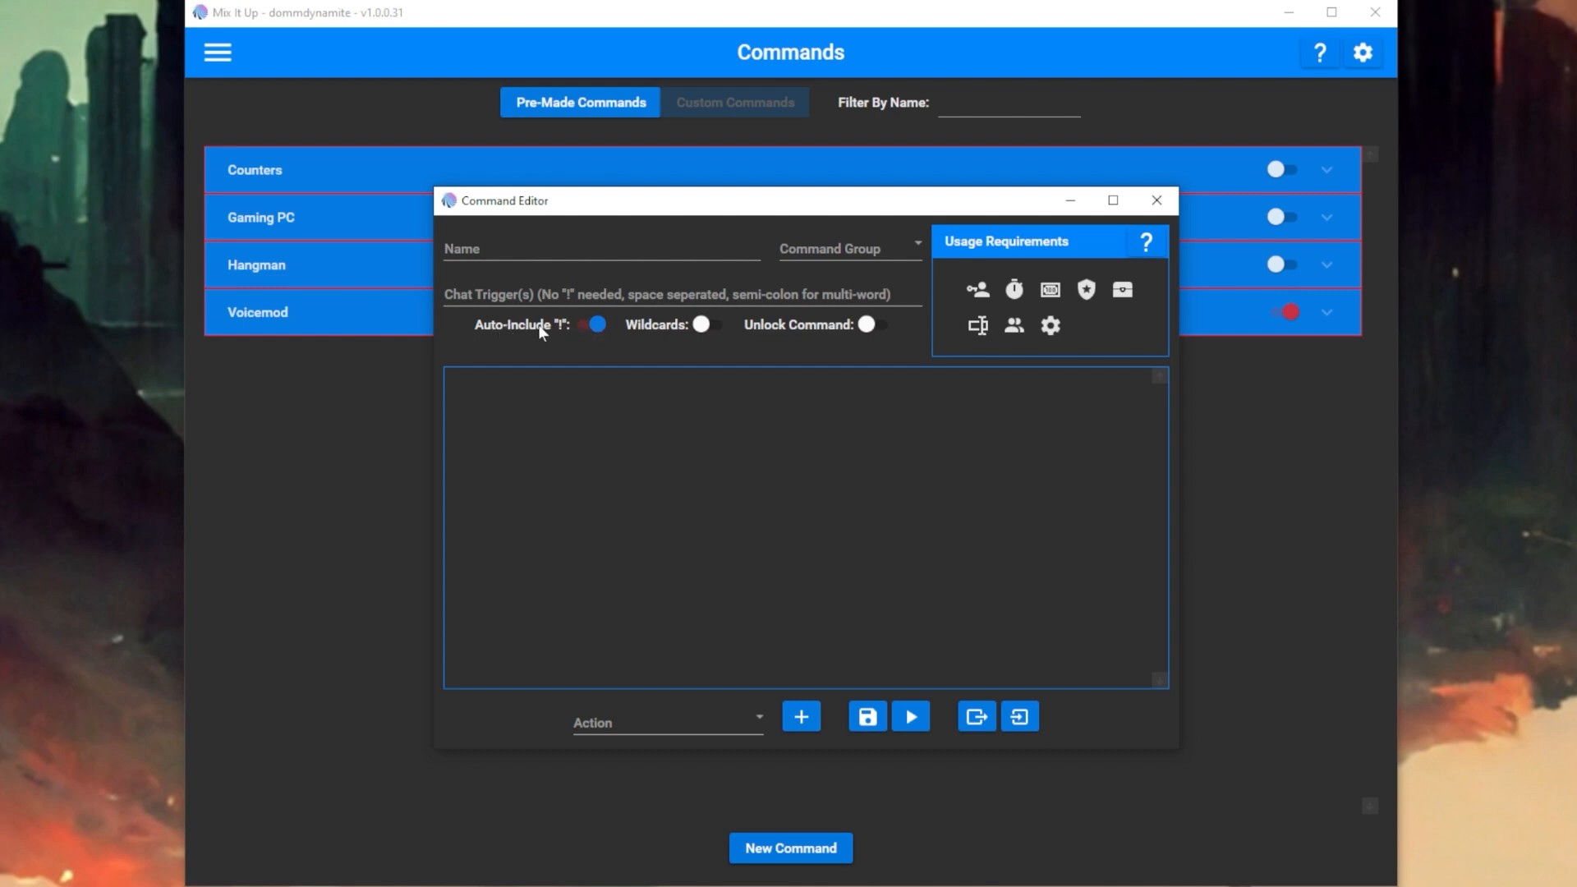
Turn off Auto-Include "!", try "$commandword" as the chat trigger, and erase it.
click(595, 323)
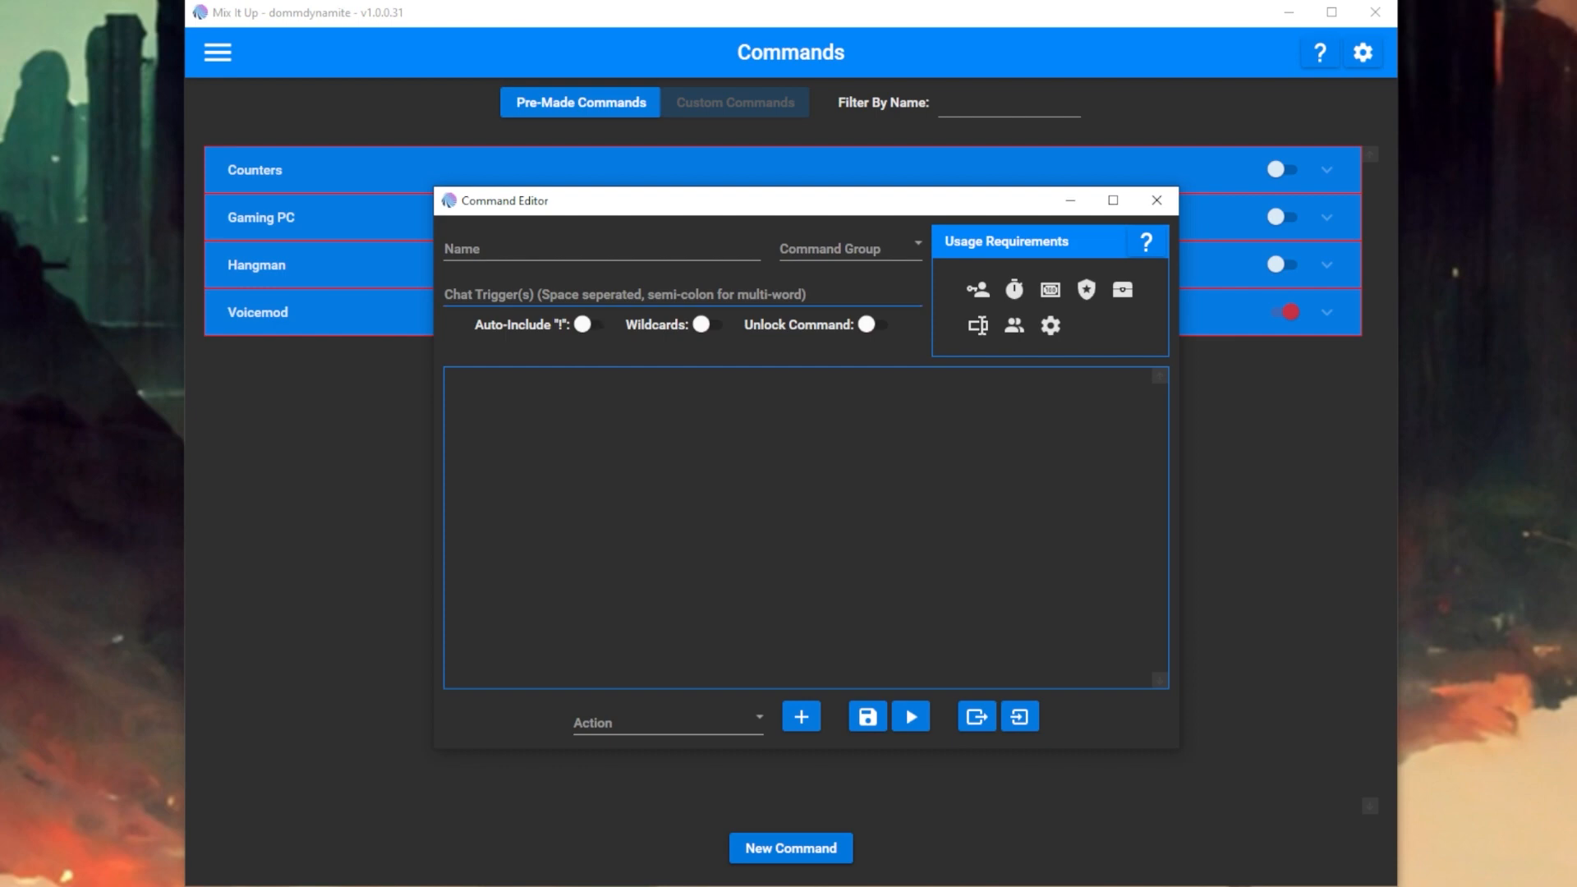
click(600, 295)
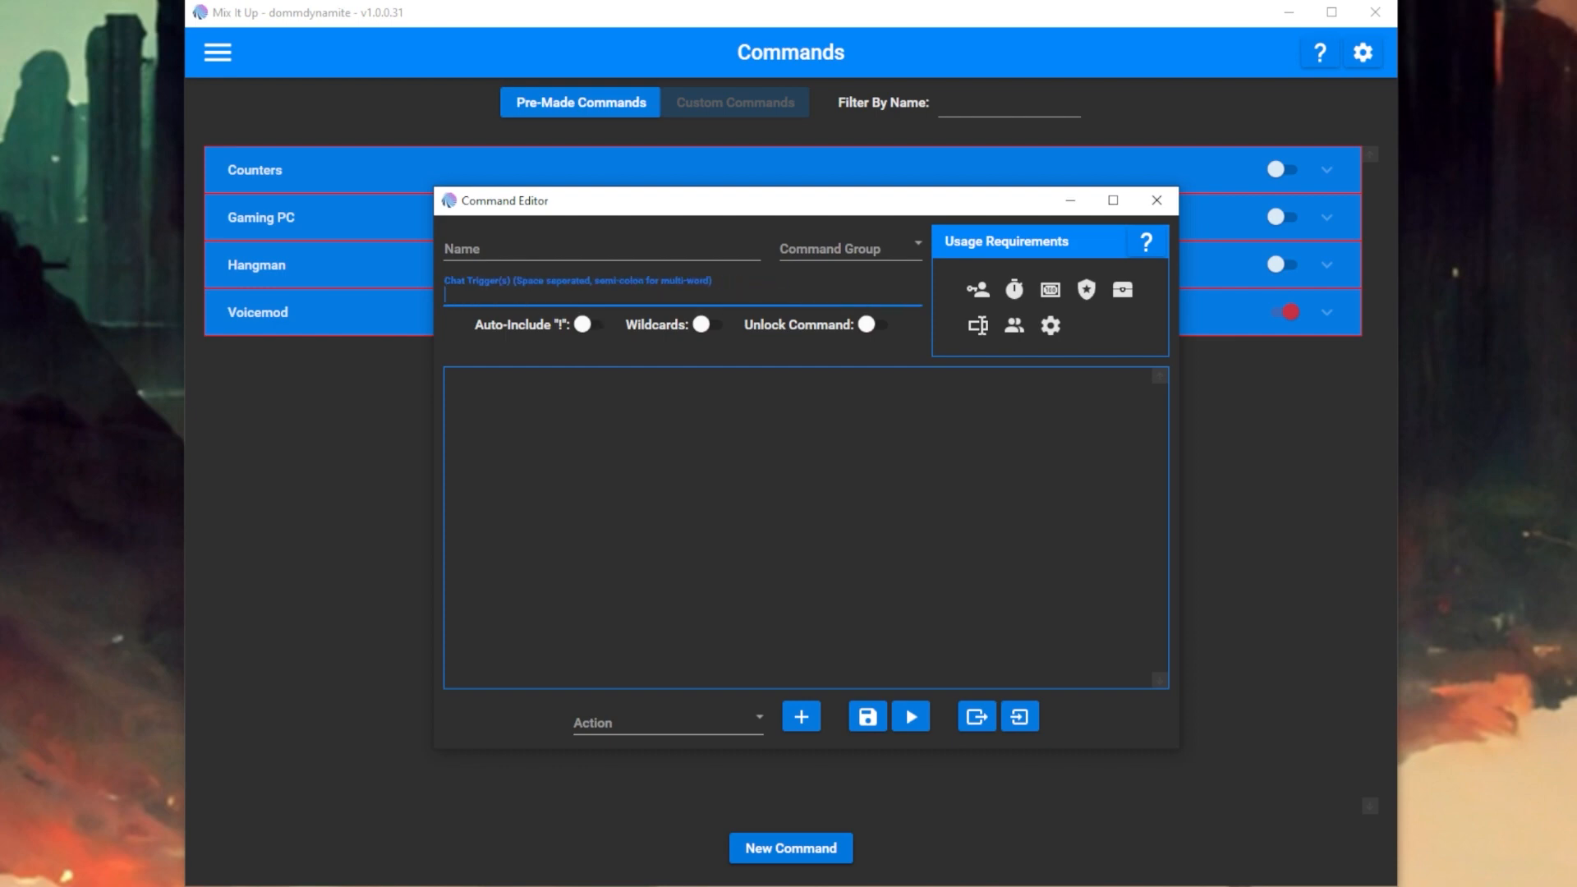
text($commandword)
key(BackSpace)
key(BackSpace)
key(BackSpace)
key(BackSpace)
key(BackSpace)
key(BackSpace)
key(BackSpace)
key(BackSpace)
key(BackSpace)
key(BackSpace)
key(BackSpace)
key(BackSpace)
Try Wildcards with the trigger words "love" and "hugs hug", and restore the empty trigger and default toggles.
click(705, 324)
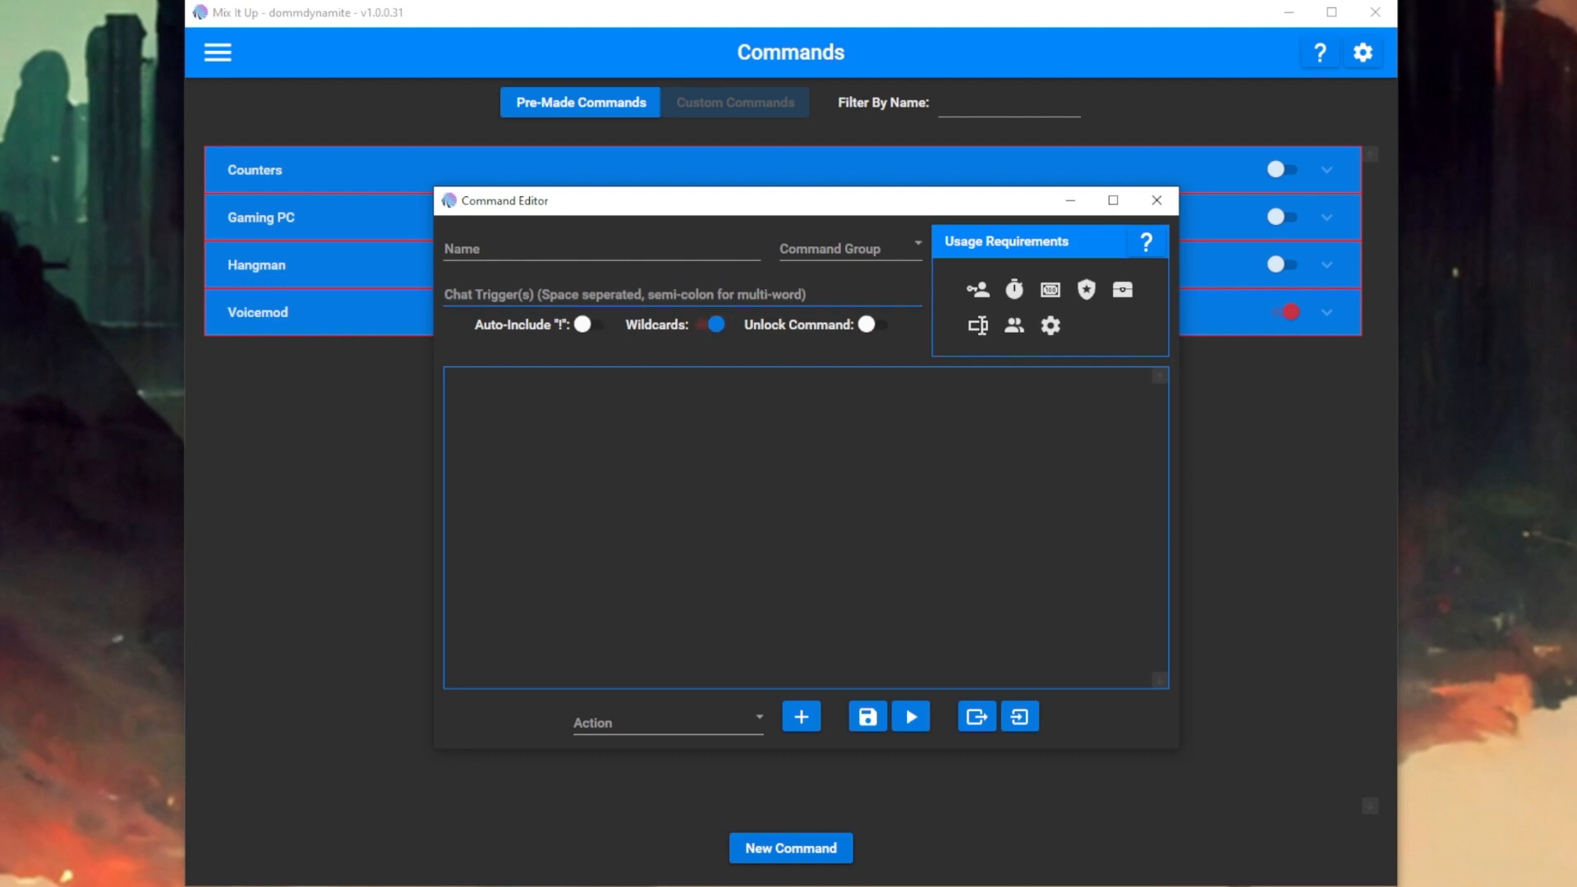
click(604, 297)
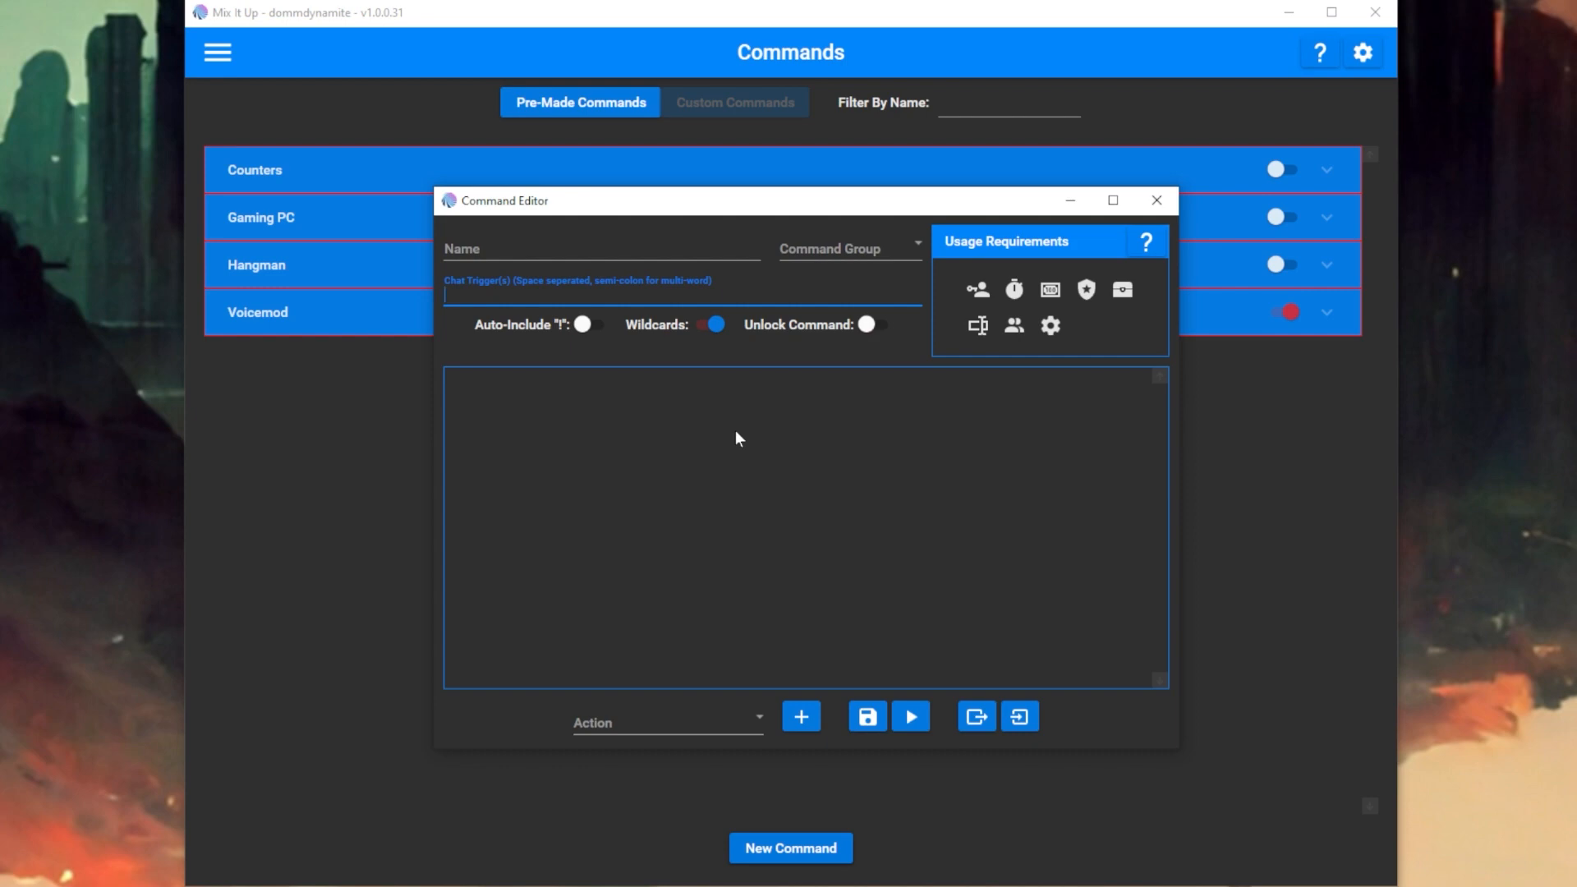
text(love)
text(hugs hug)
drag(530, 294, 401, 293)
key(BackSpace)
click(711, 326)
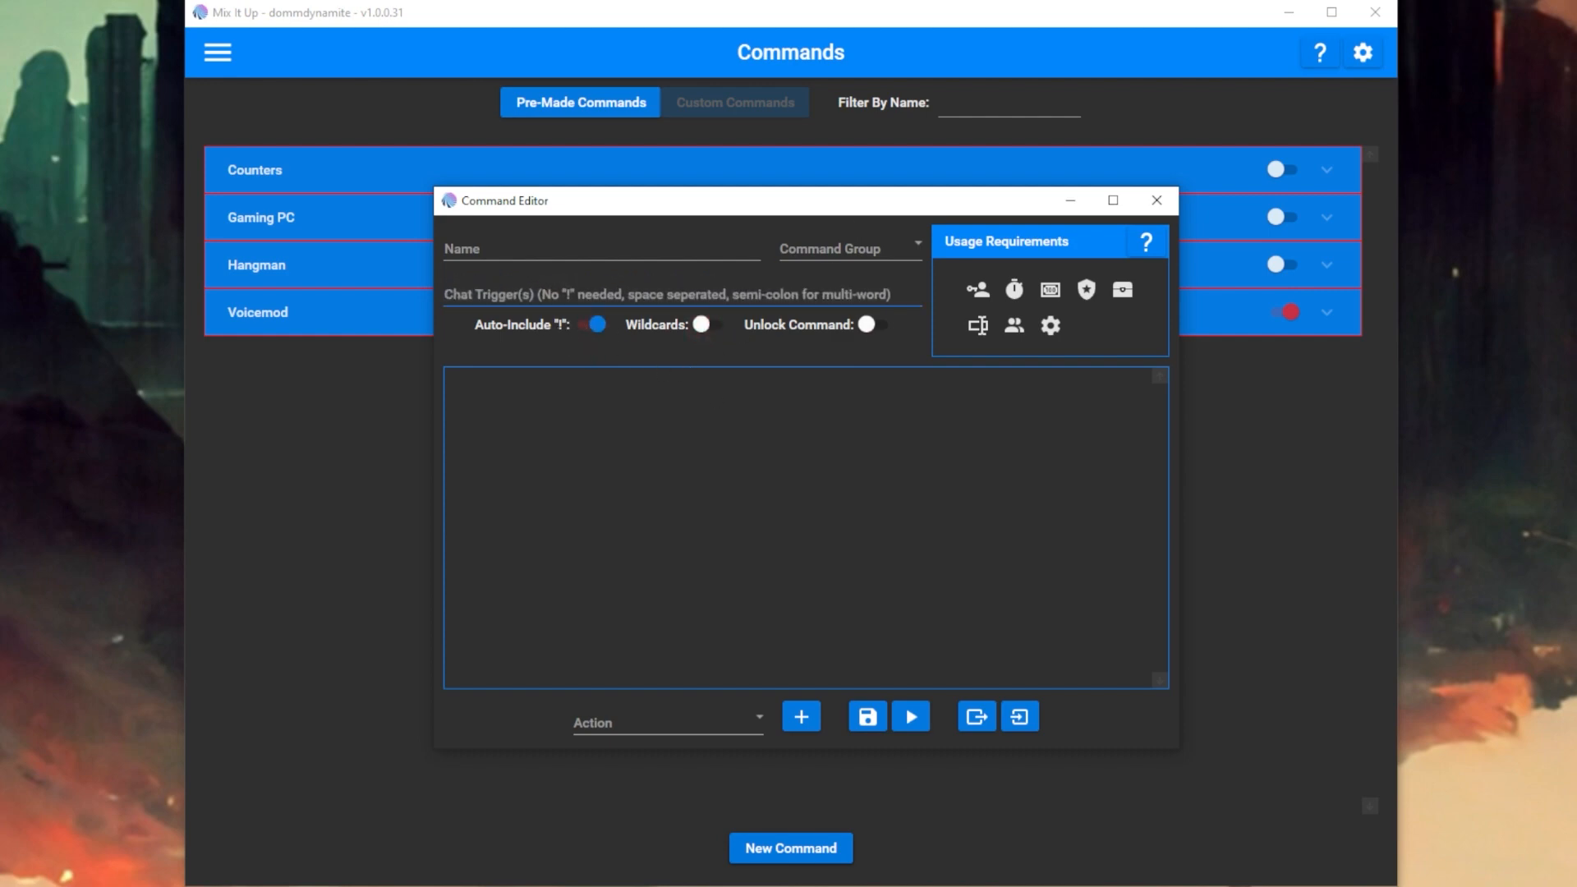
Try "hug", "hugs" and "love" as space-separated chat triggers, and the multi-word trigger "big hug;".
click(712, 296)
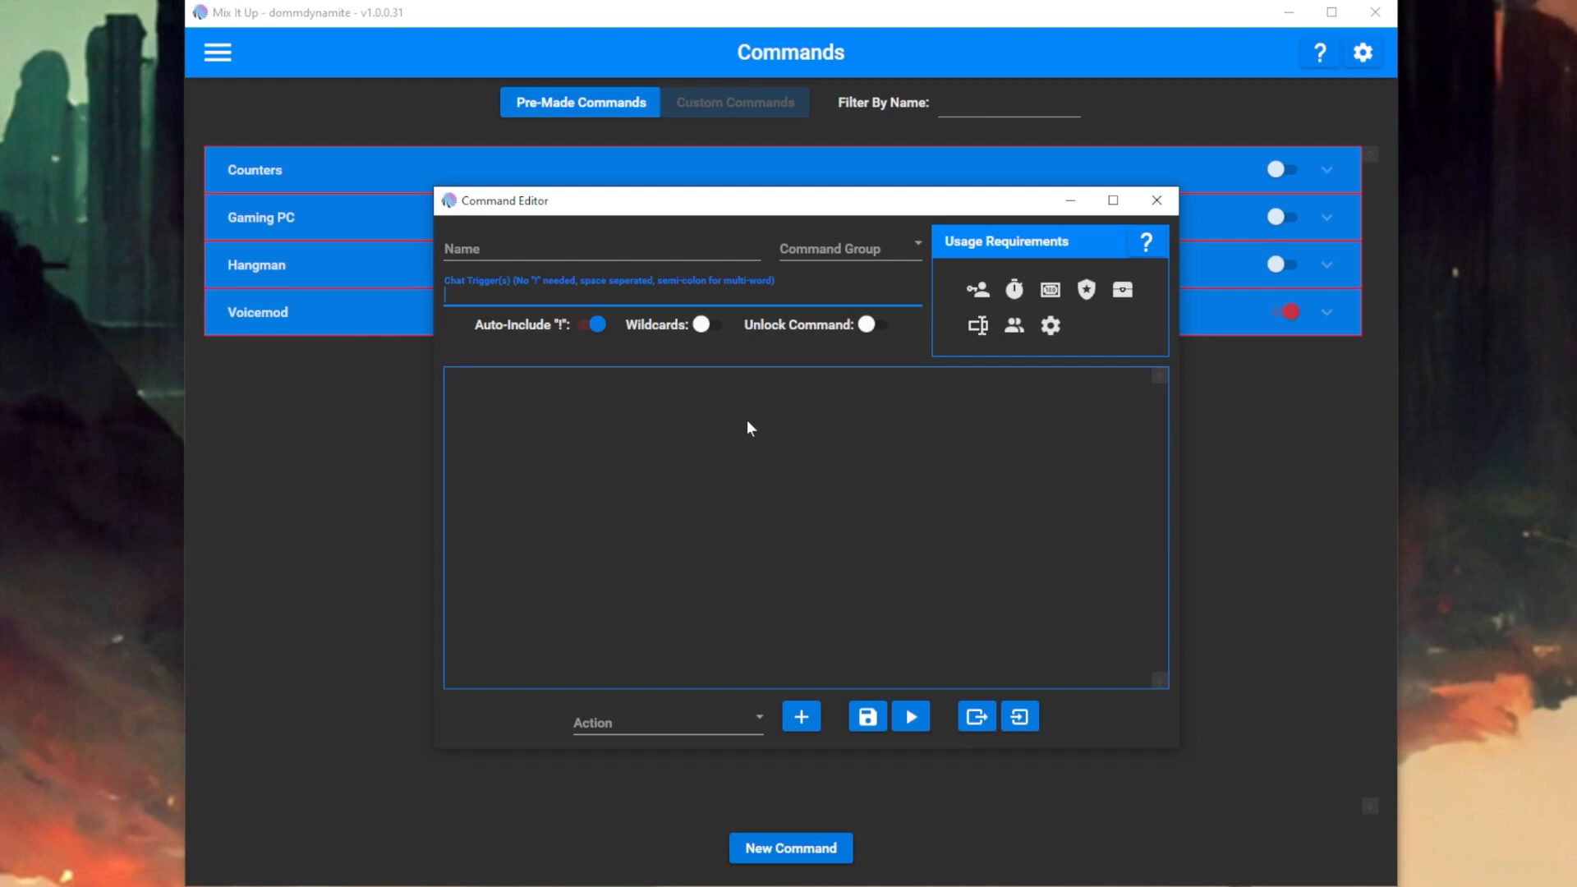
text(hug)
text(hugs)
text( love)
text(big hug;)
drag(444, 294, 489, 294)
Try writing "!big hug" in the command's name, and clear both the name and the chat trigger.
click(525, 248)
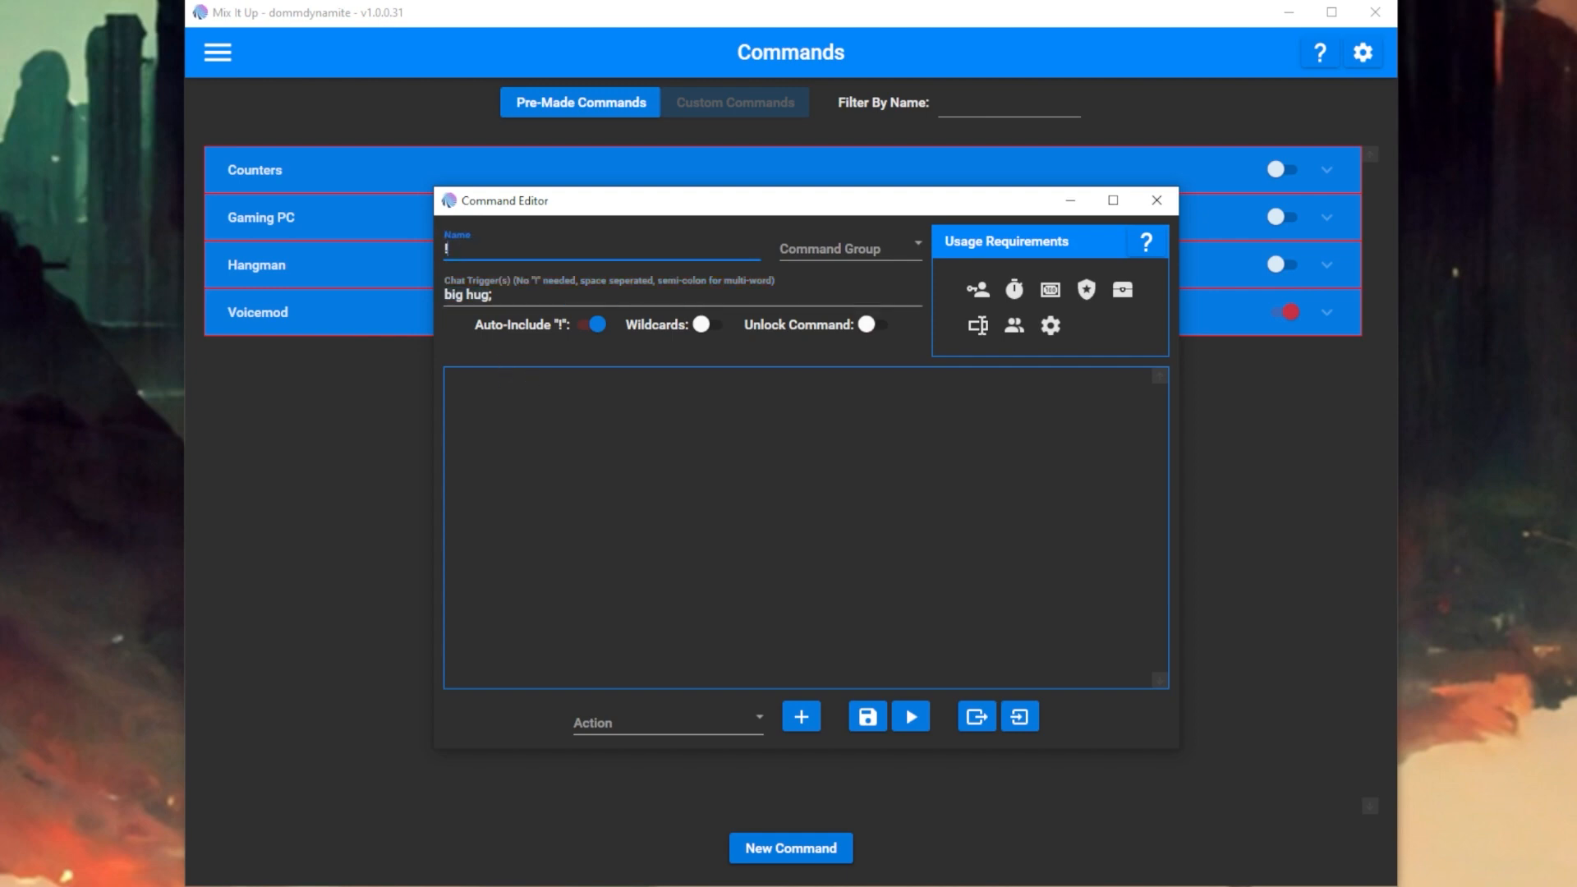
text(!big hug)
key(BackSpace)
key(BackSpace)
key(BackSpace)
key(BackSpace)
key(BackSpace)
text(g)
key(BackSpace)
key(BackSpace)
key(BackSpace)
key(BackSpace)
key(Tab)
key(BackSpace)
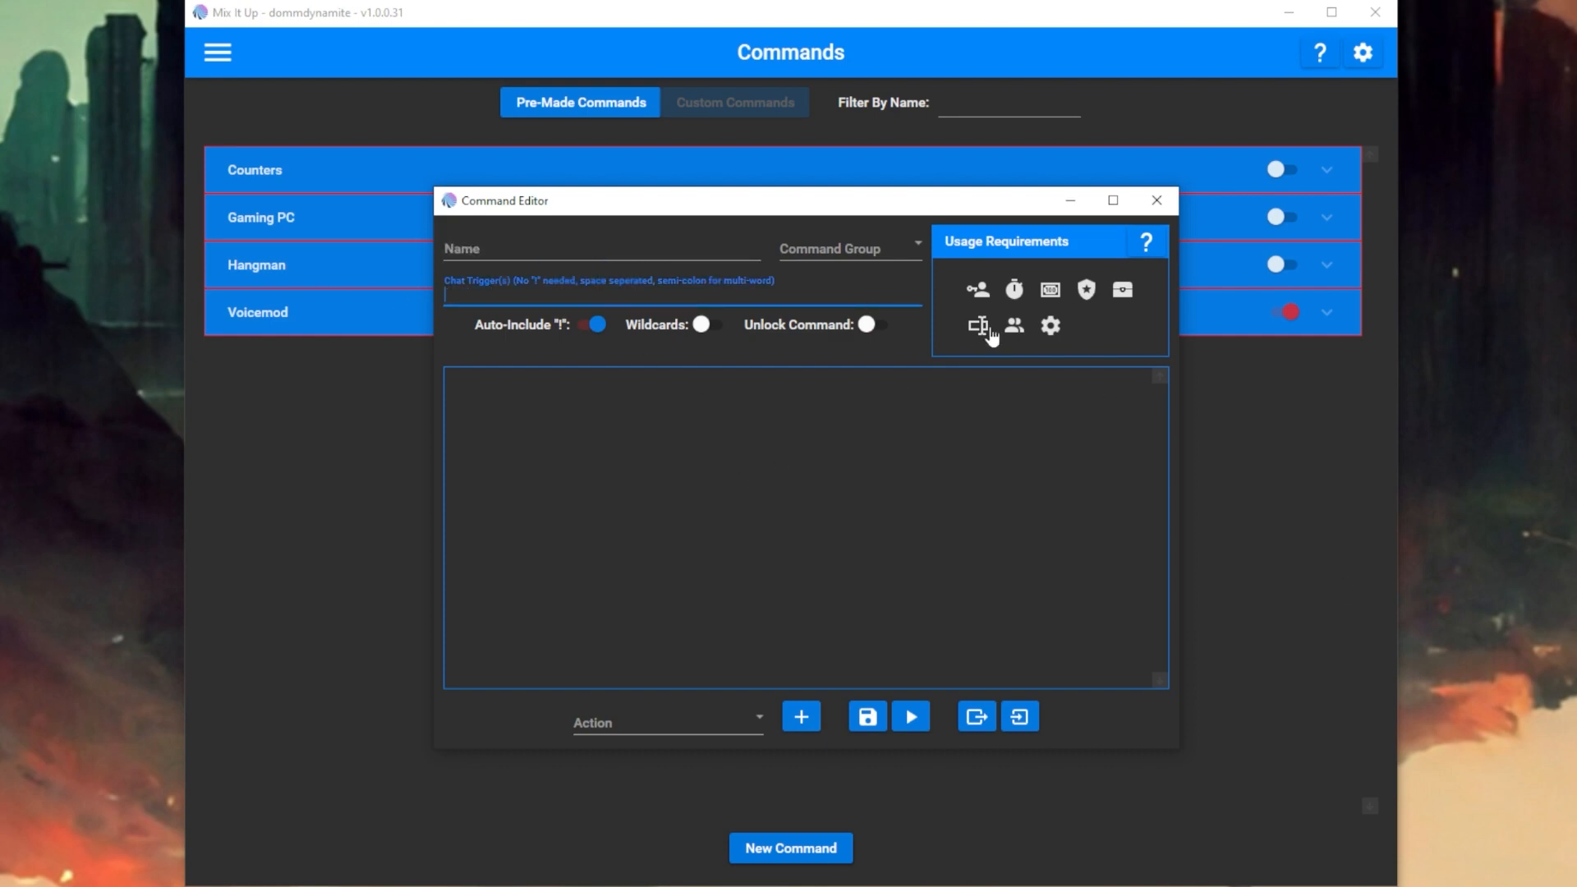
Read the explanation of the Unlock Command option.
click(812, 450)
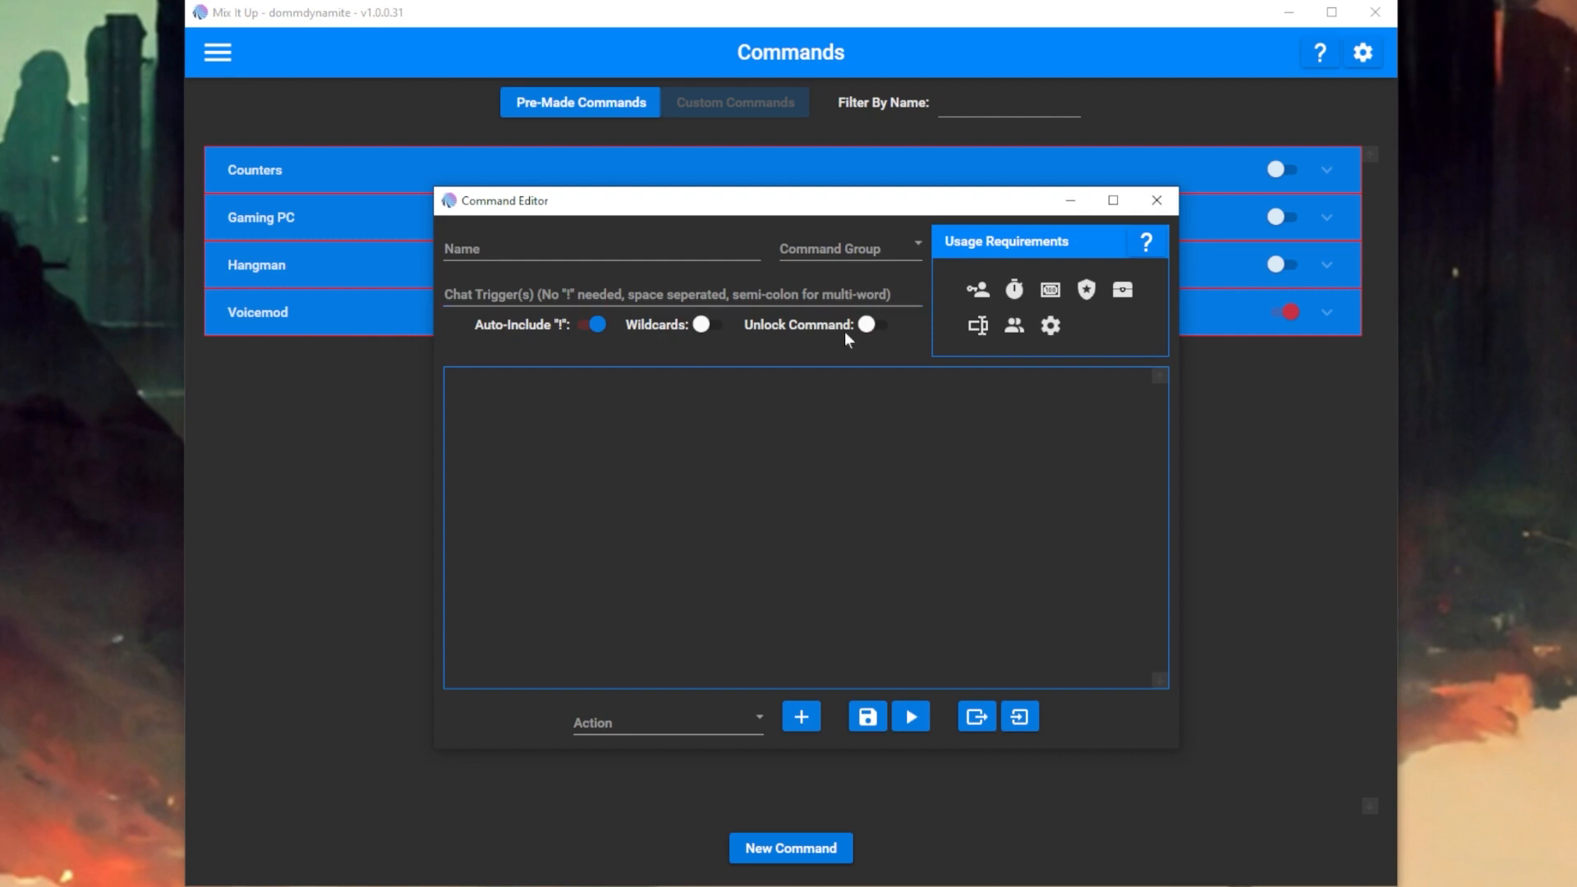
mouse_move(772, 324)
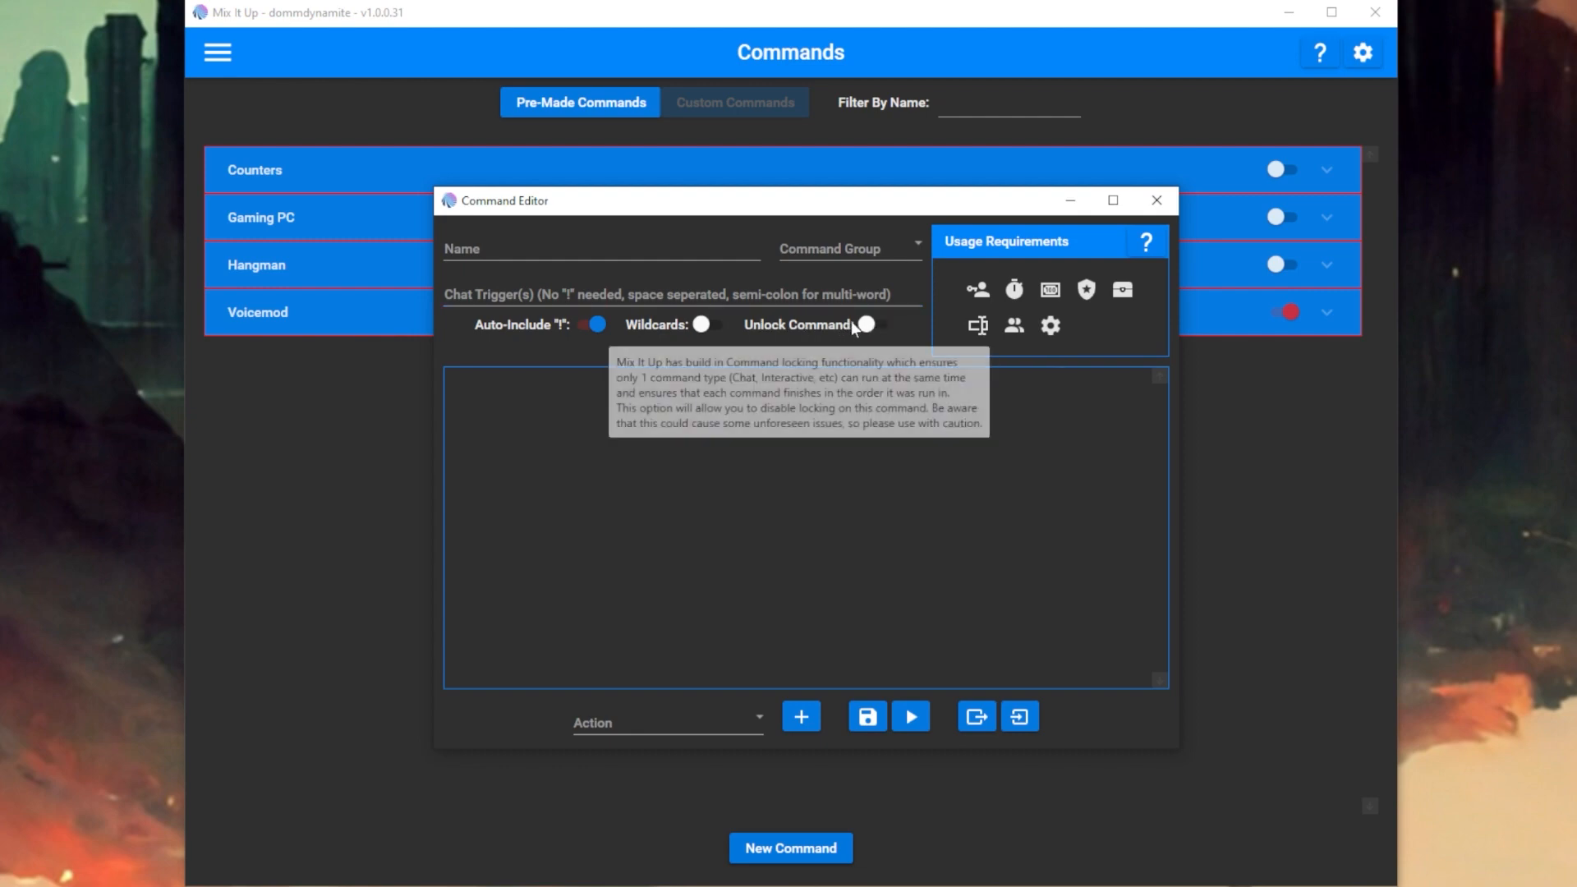
mouse_move(862, 328)
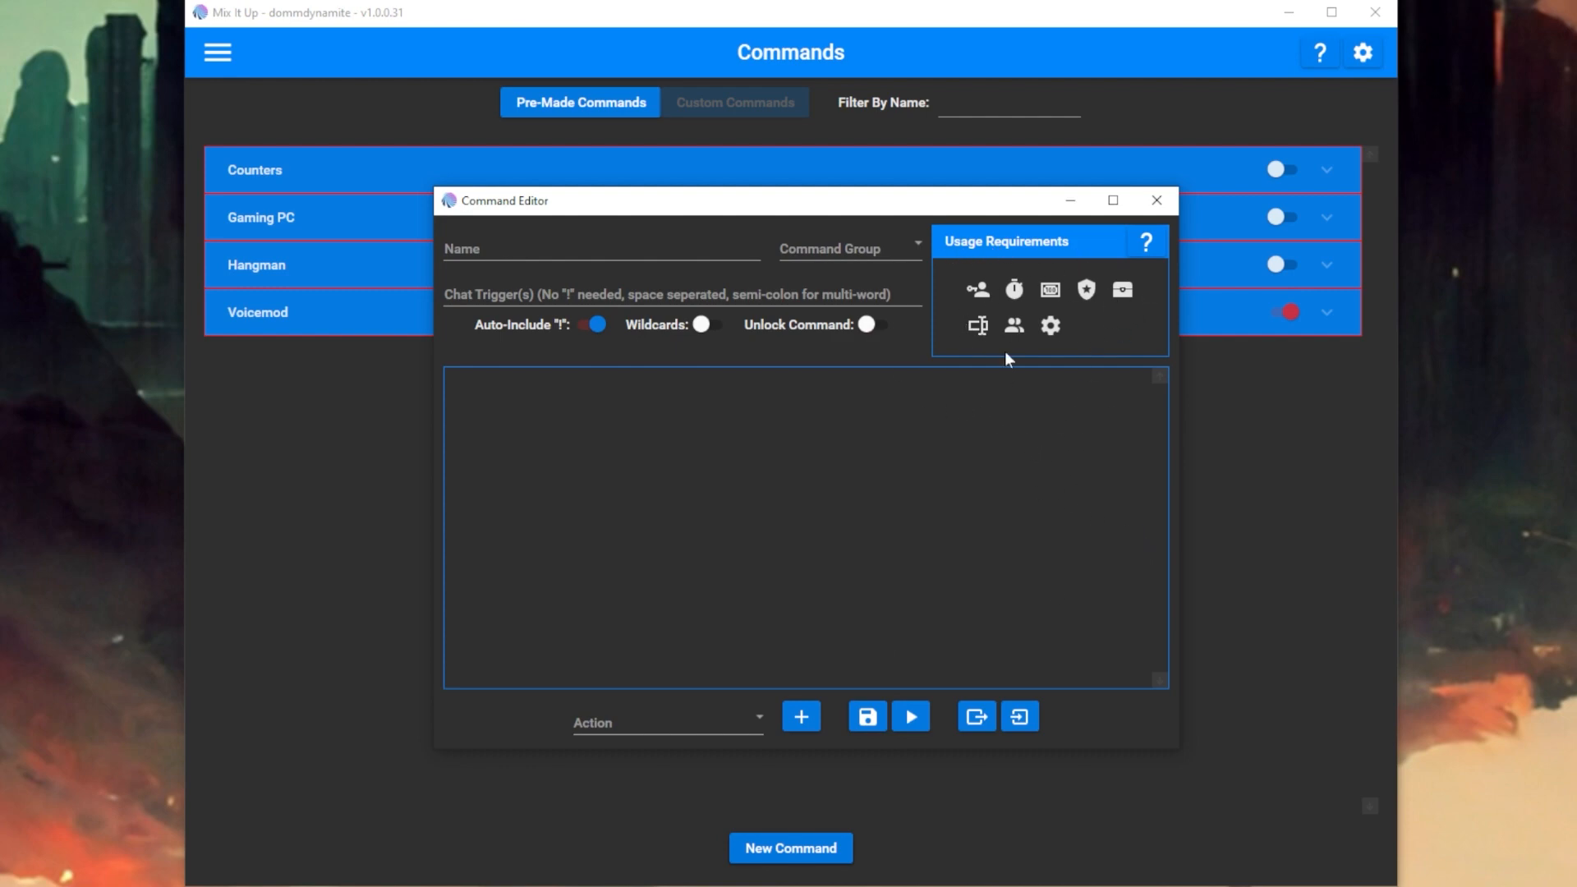
Examine the streaming platform and role choices offered by the command's simple role requirement.
click(983, 294)
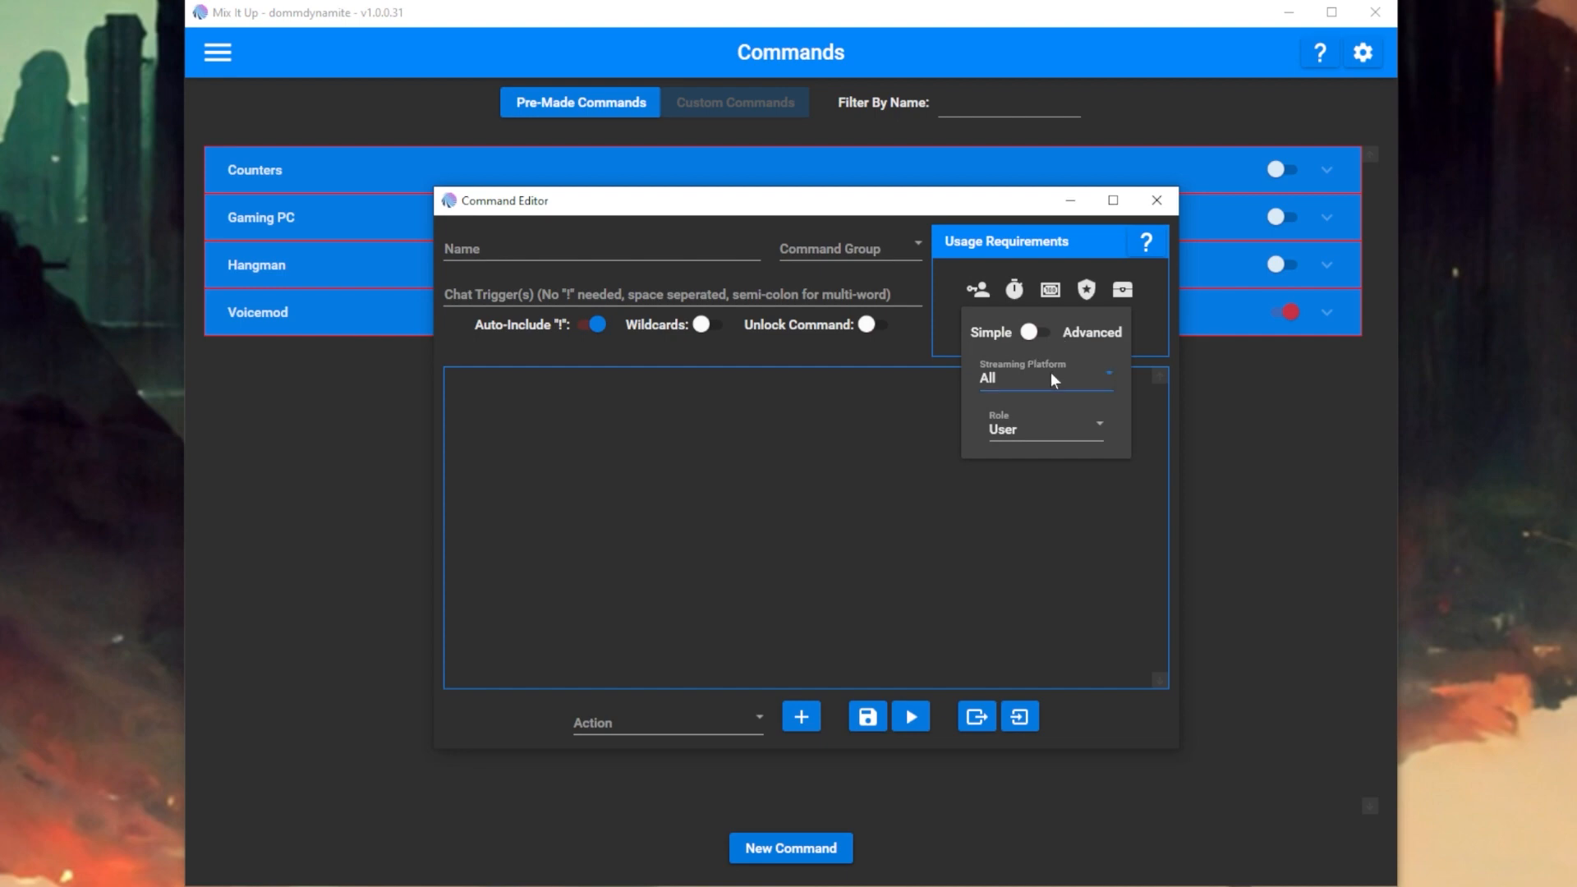
click(1024, 381)
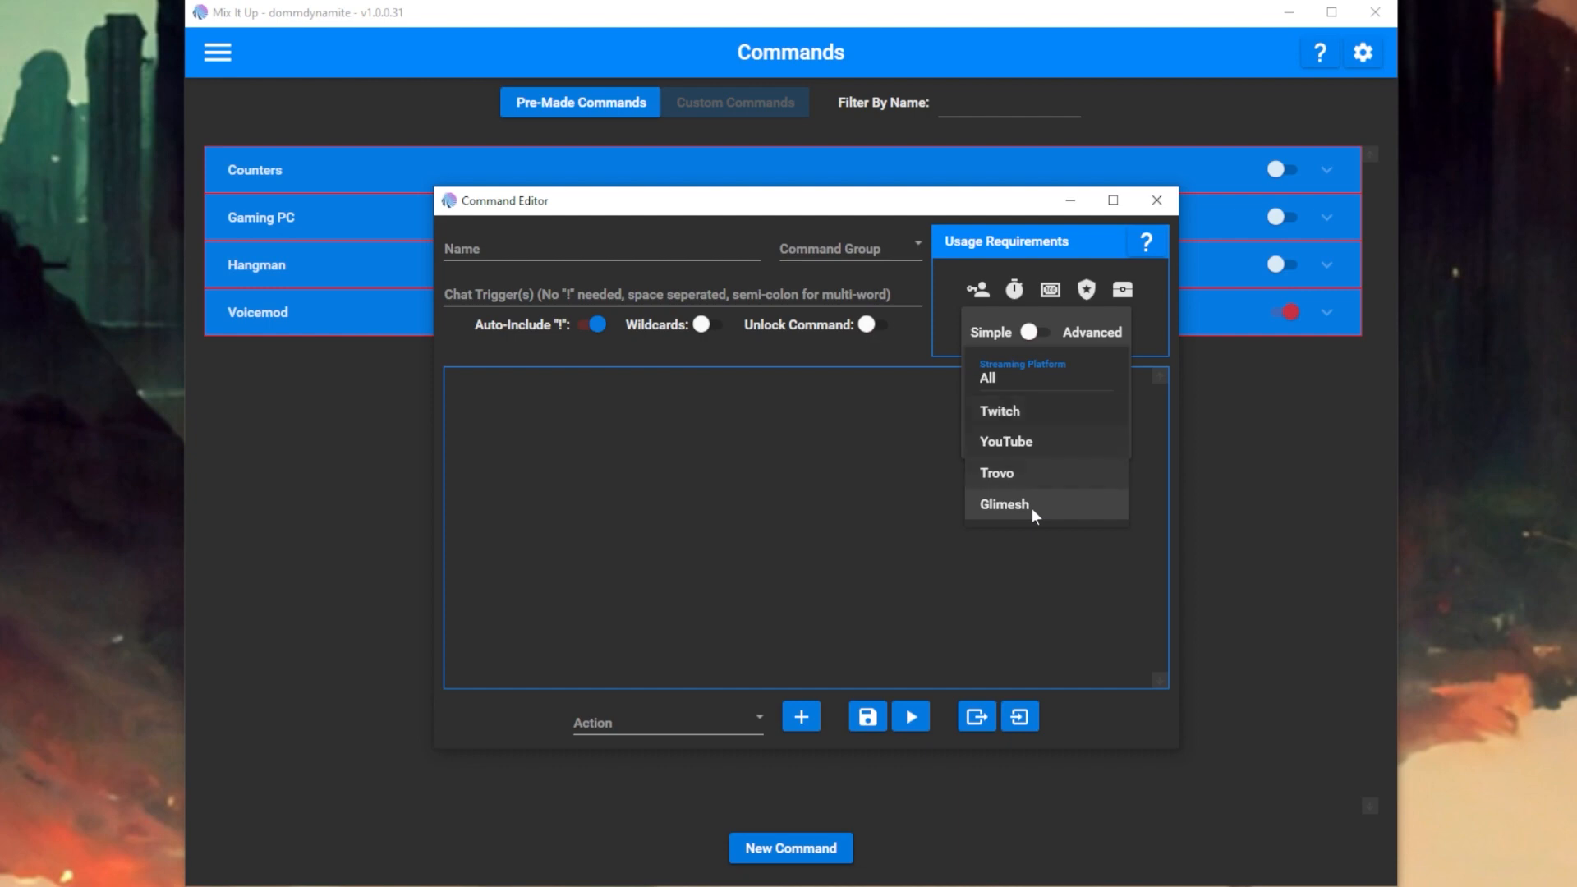
click(1053, 368)
click(1038, 434)
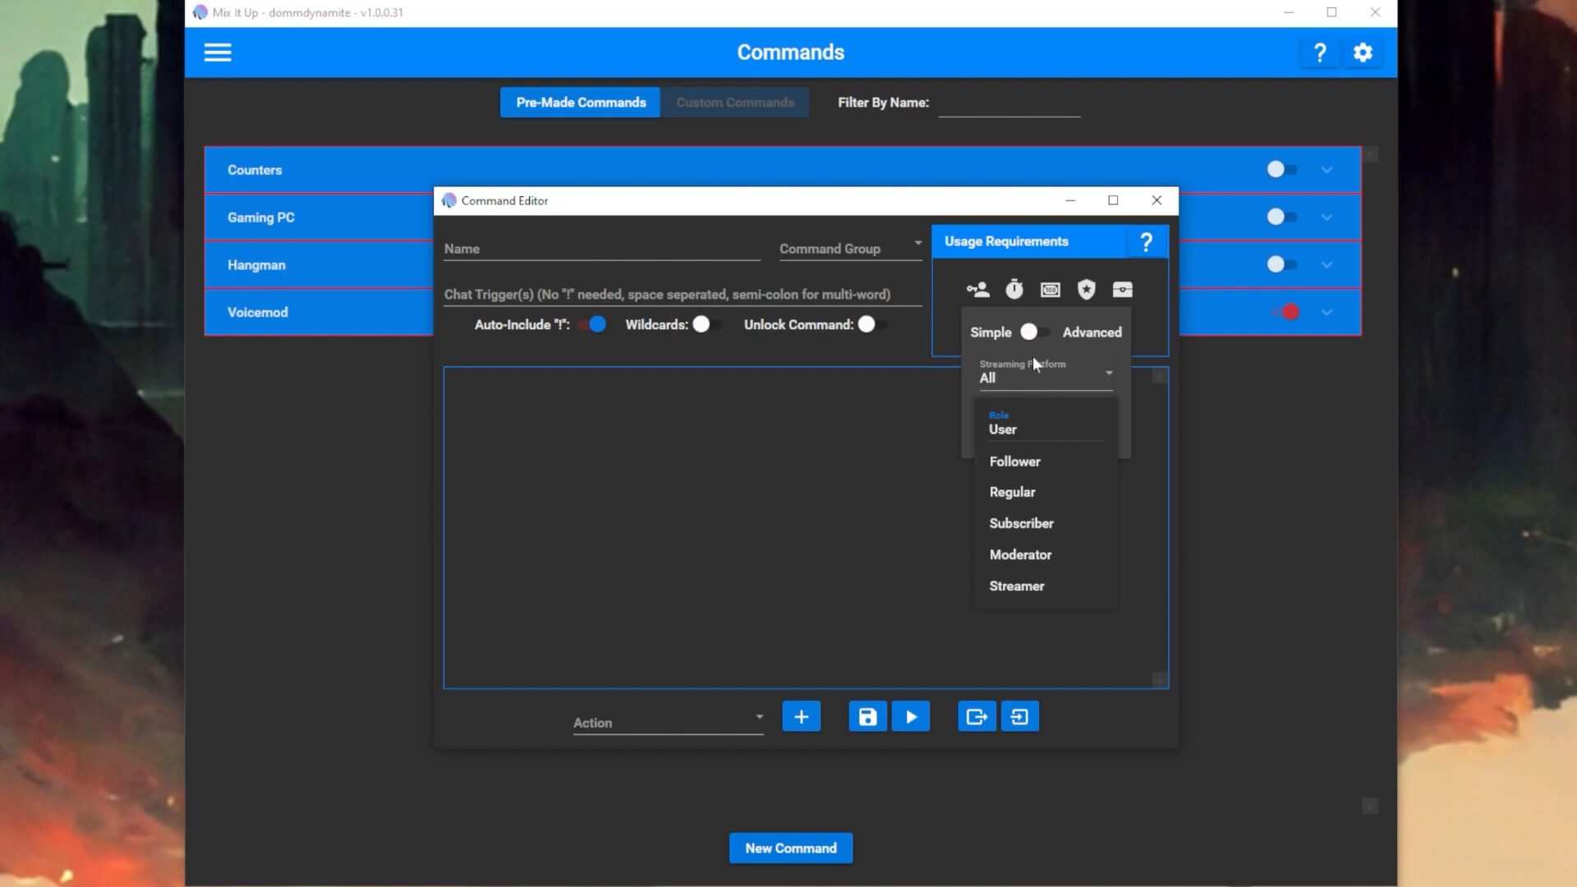
click(1036, 328)
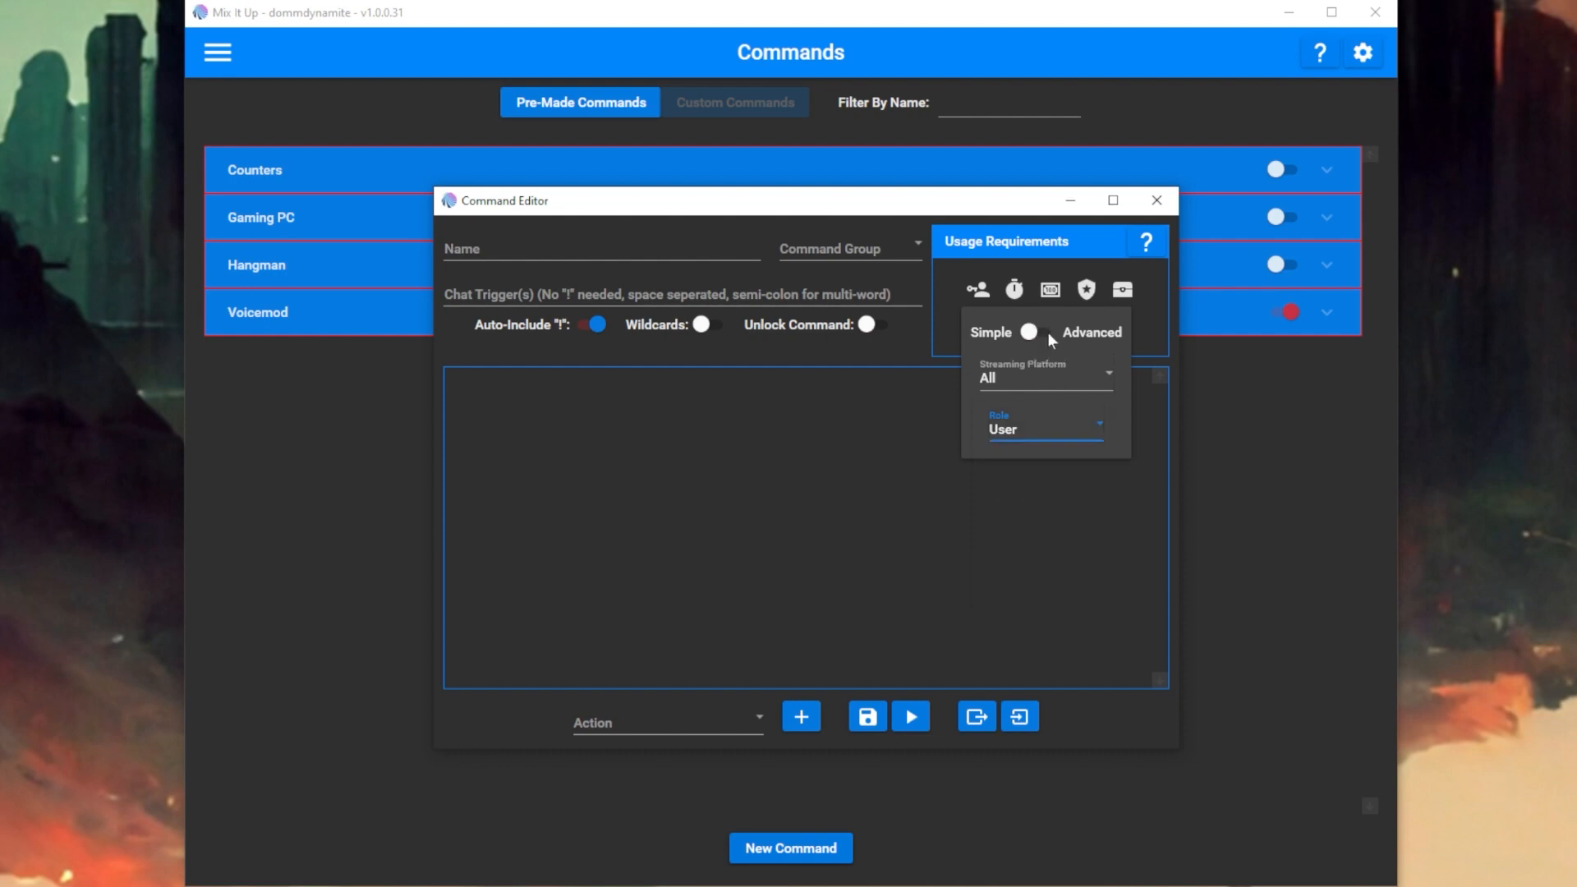
Switch the role requirement to Advanced and add the Twitch Staff role to its list.
click(1042, 332)
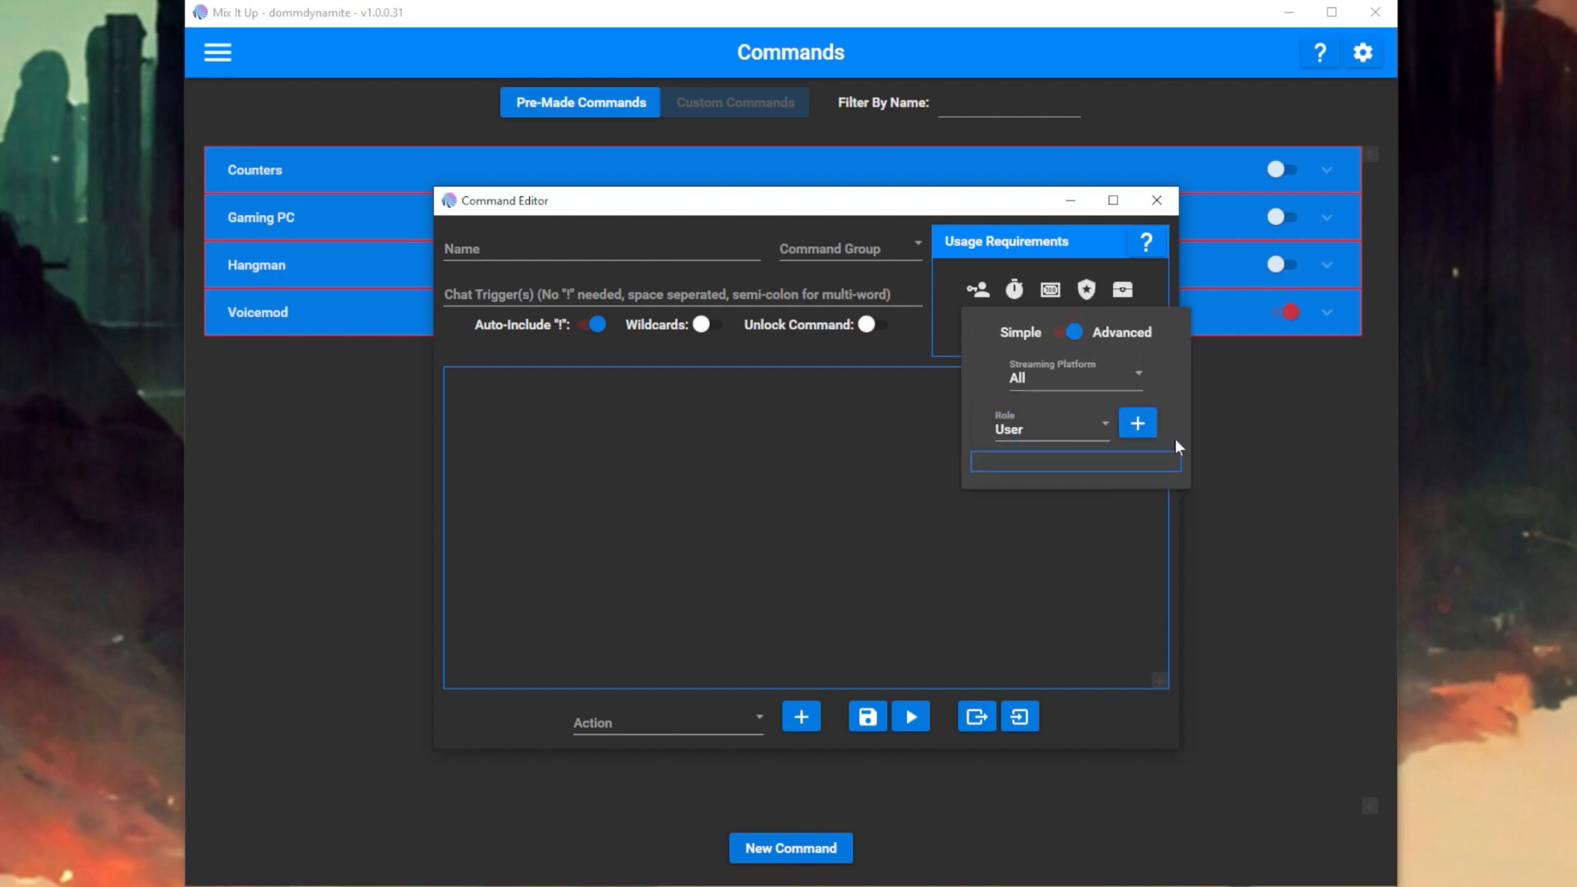
click(1103, 427)
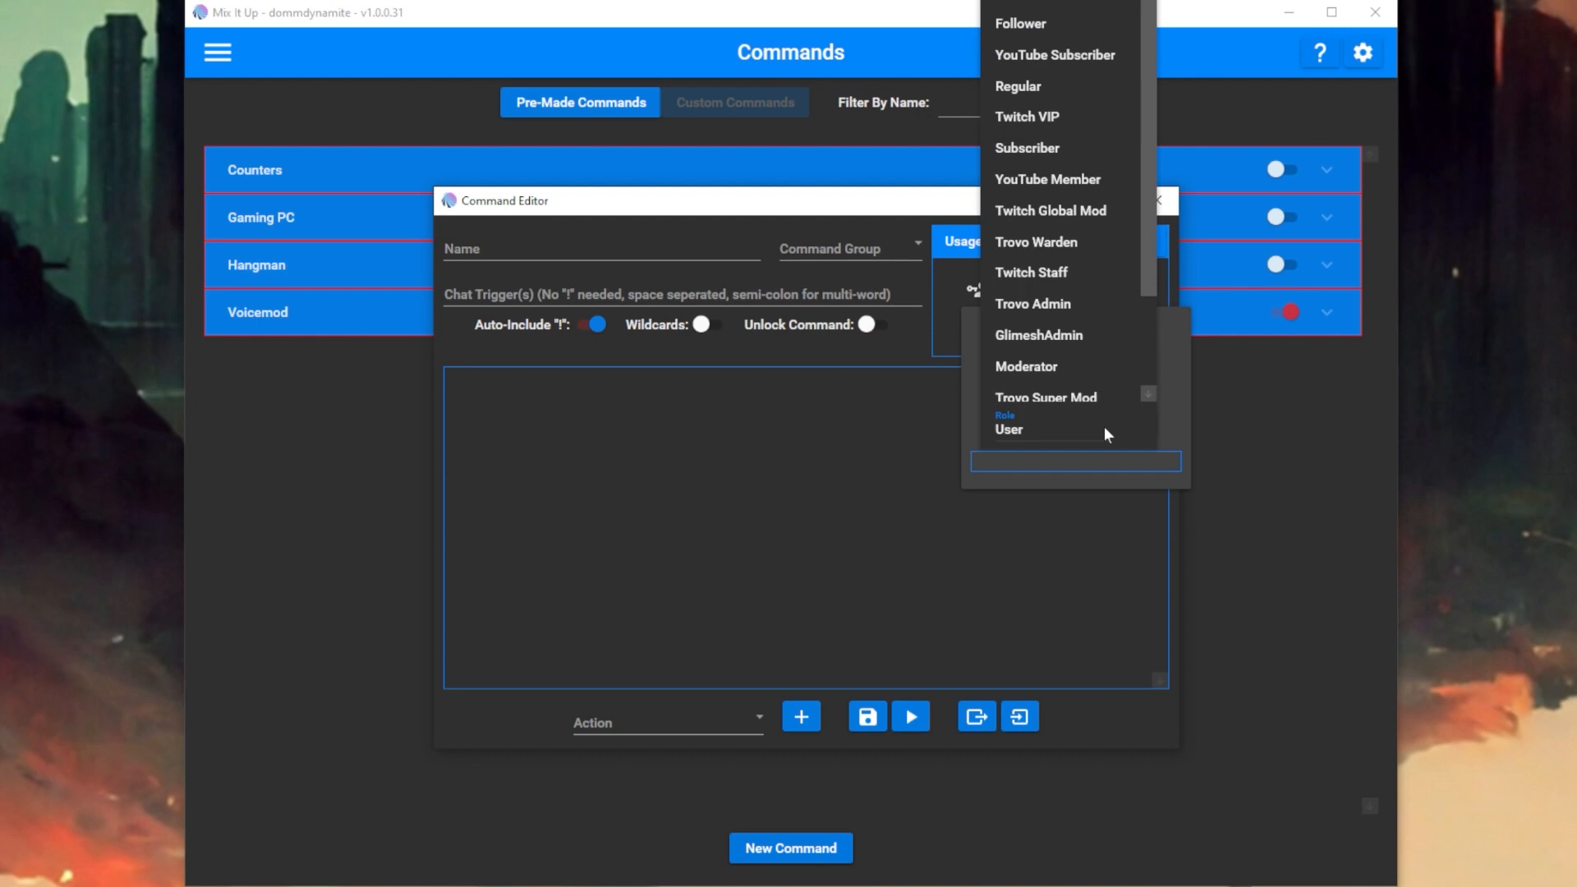
scroll(1097, 310, down, 1)
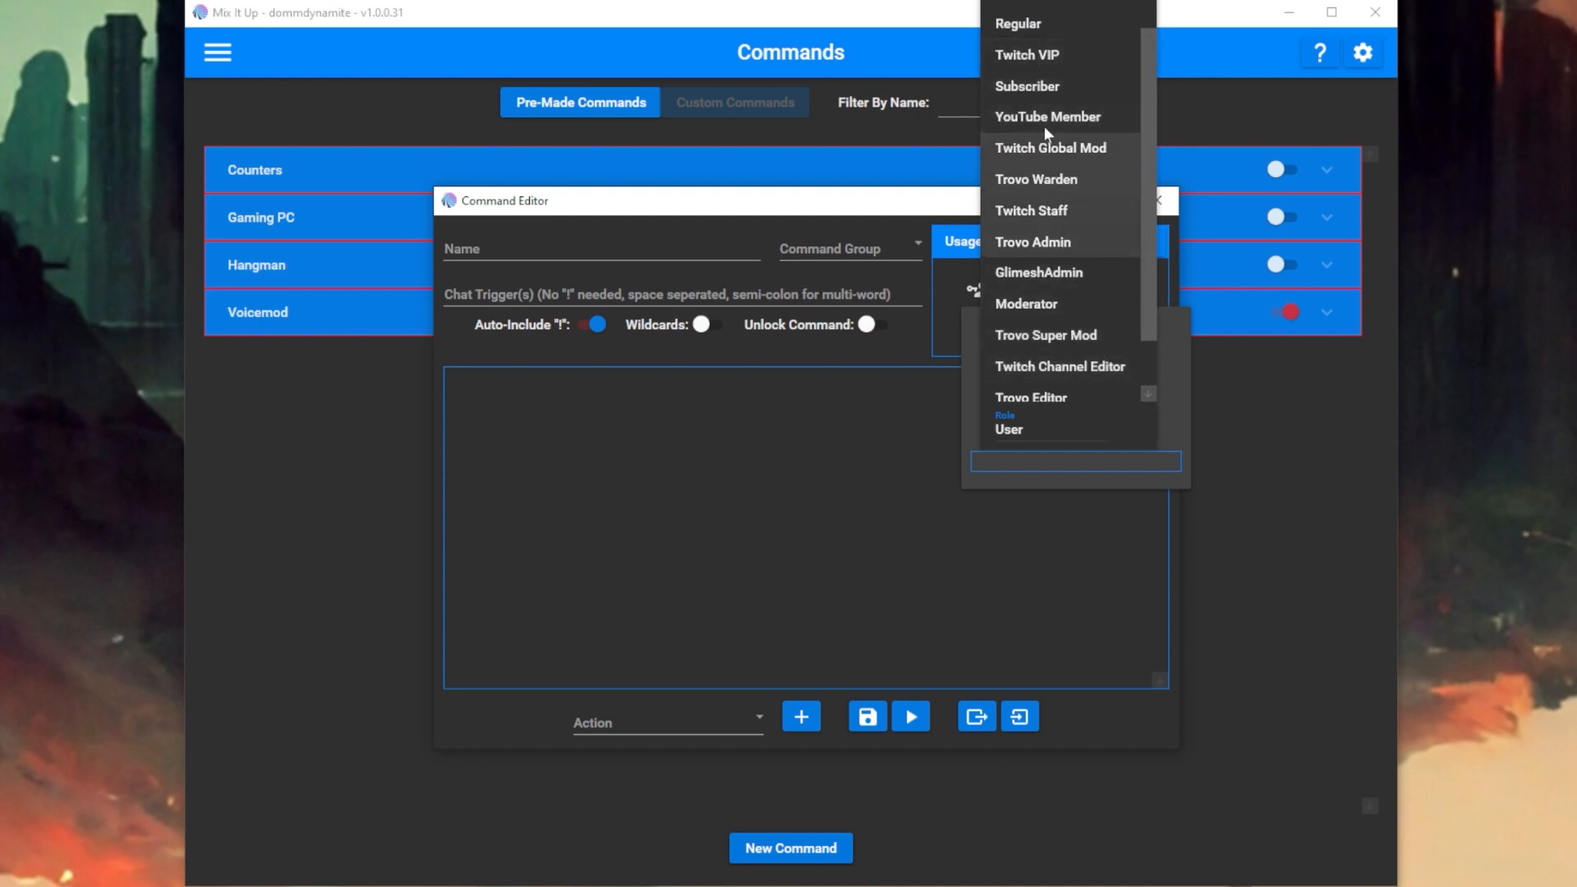
drag(1146, 256, 1131, 94)
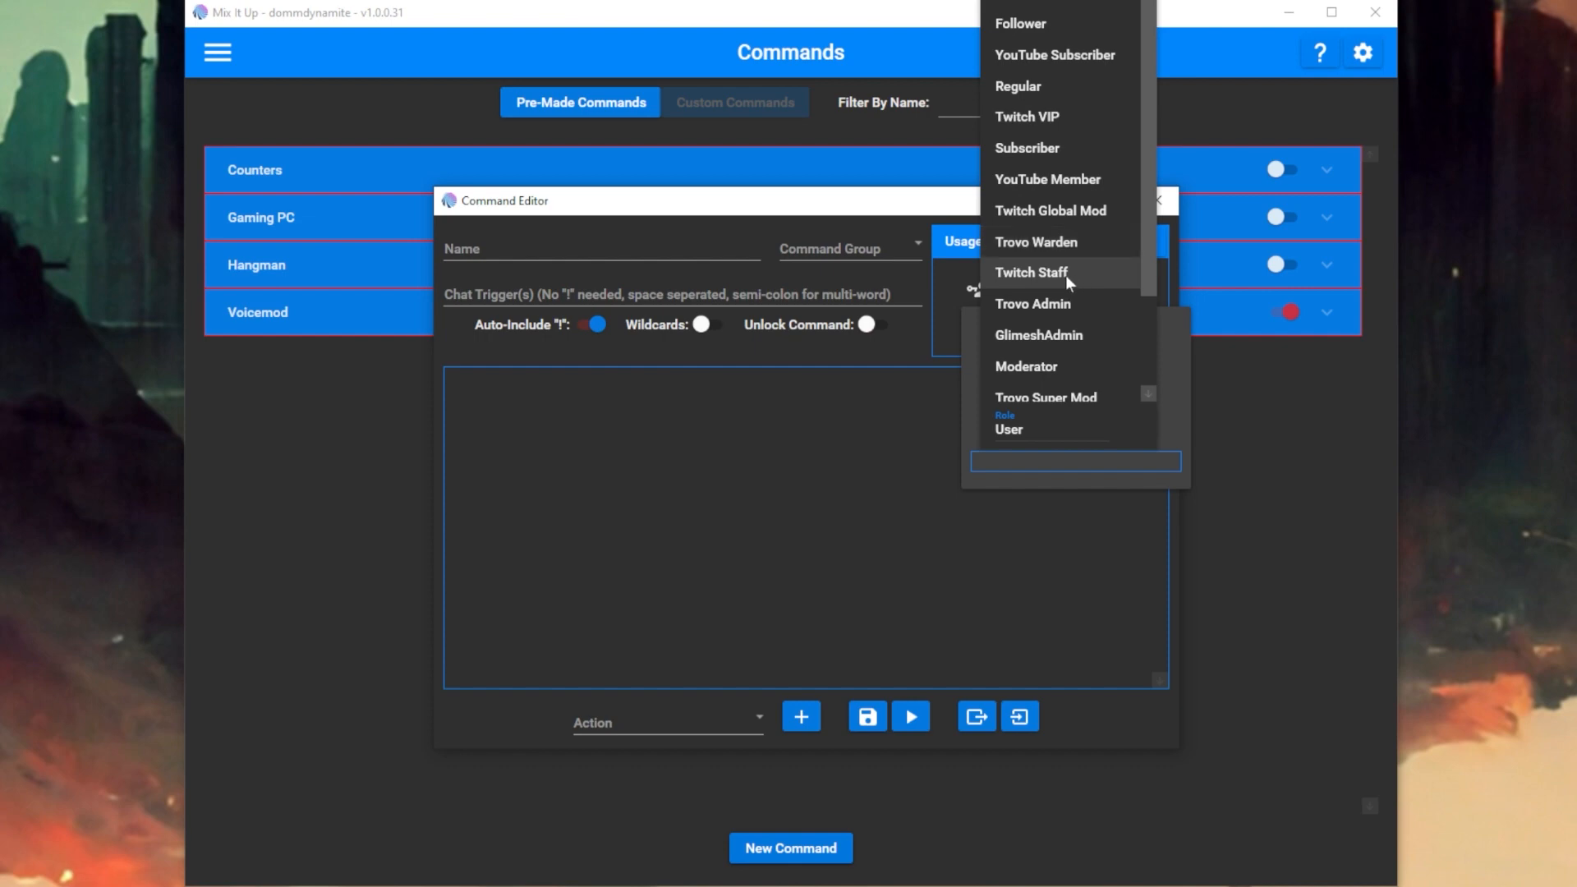
click(1100, 277)
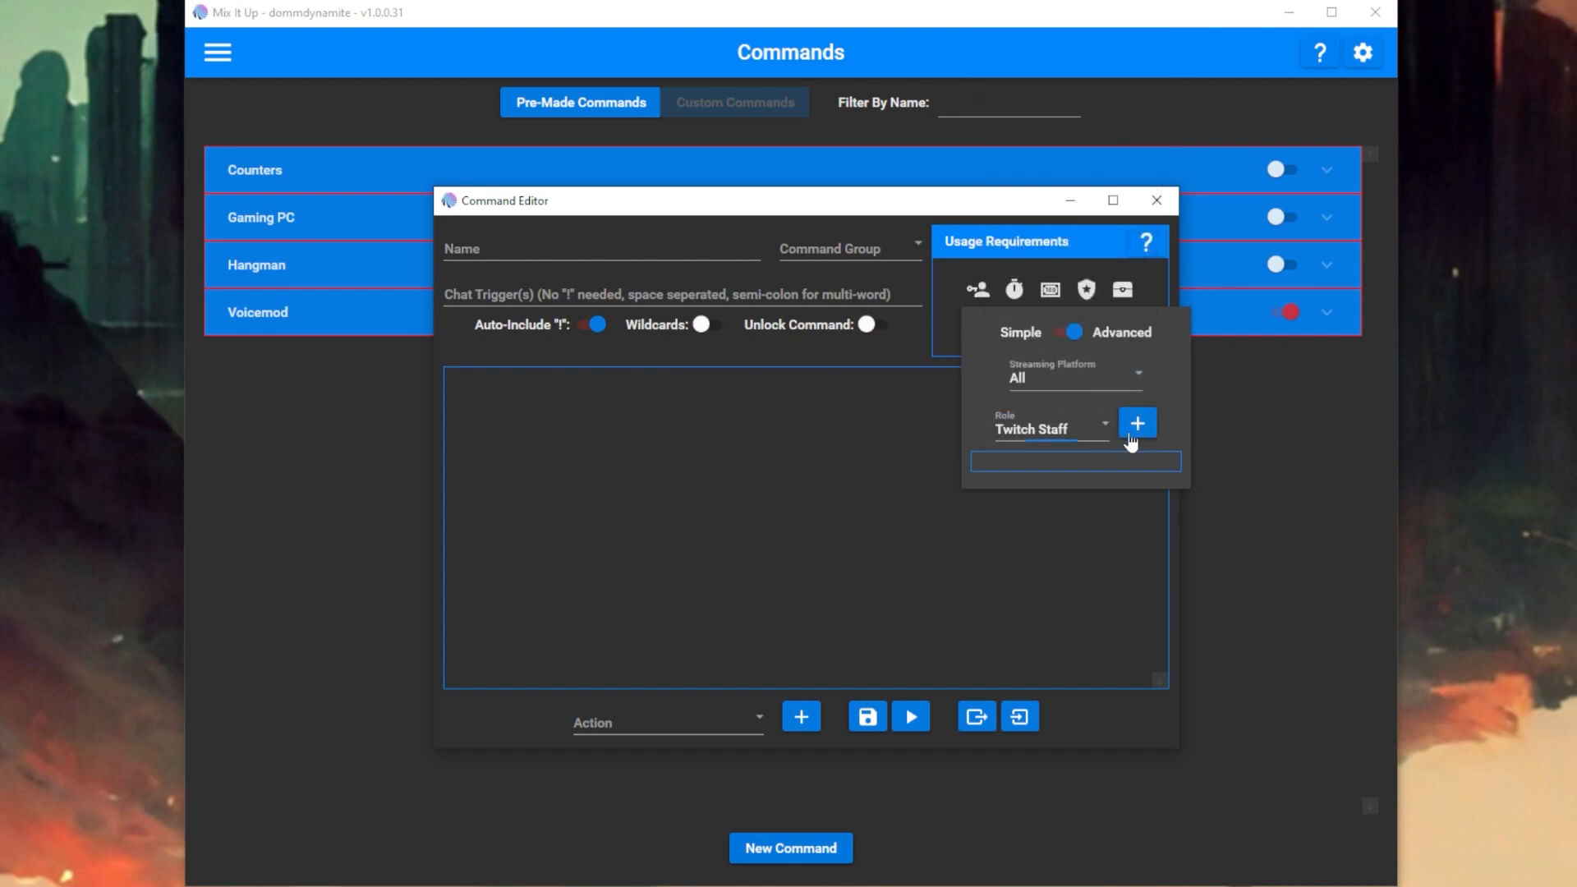
click(1136, 423)
Add the Streamer, Twitch VIP and YouTube Member roles to the advanced role requirement.
click(1100, 423)
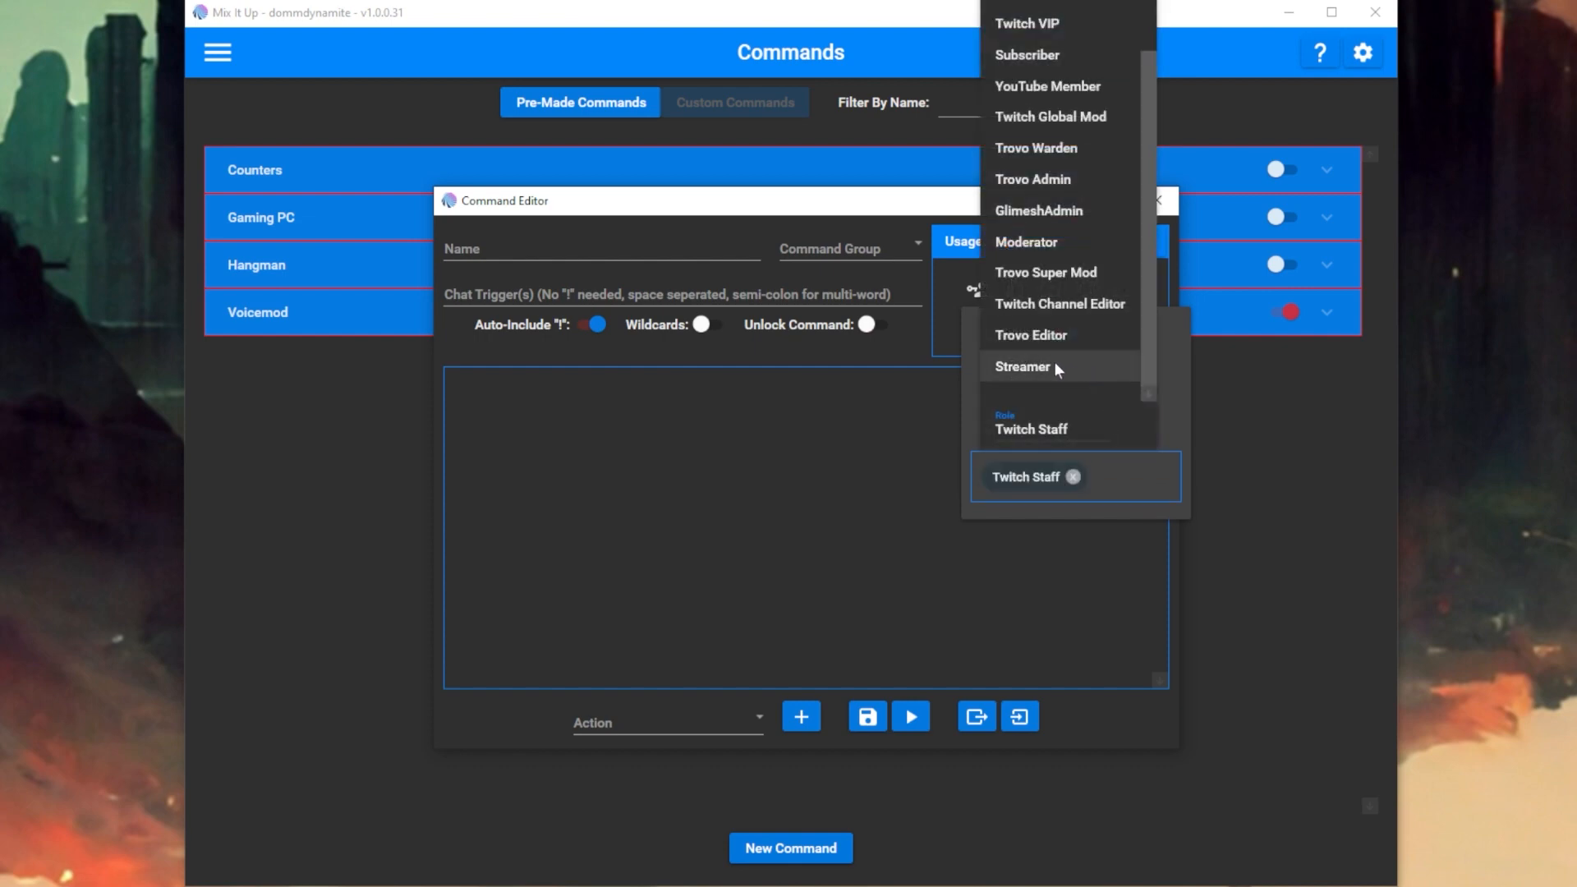
click(1055, 368)
click(1136, 423)
click(1085, 430)
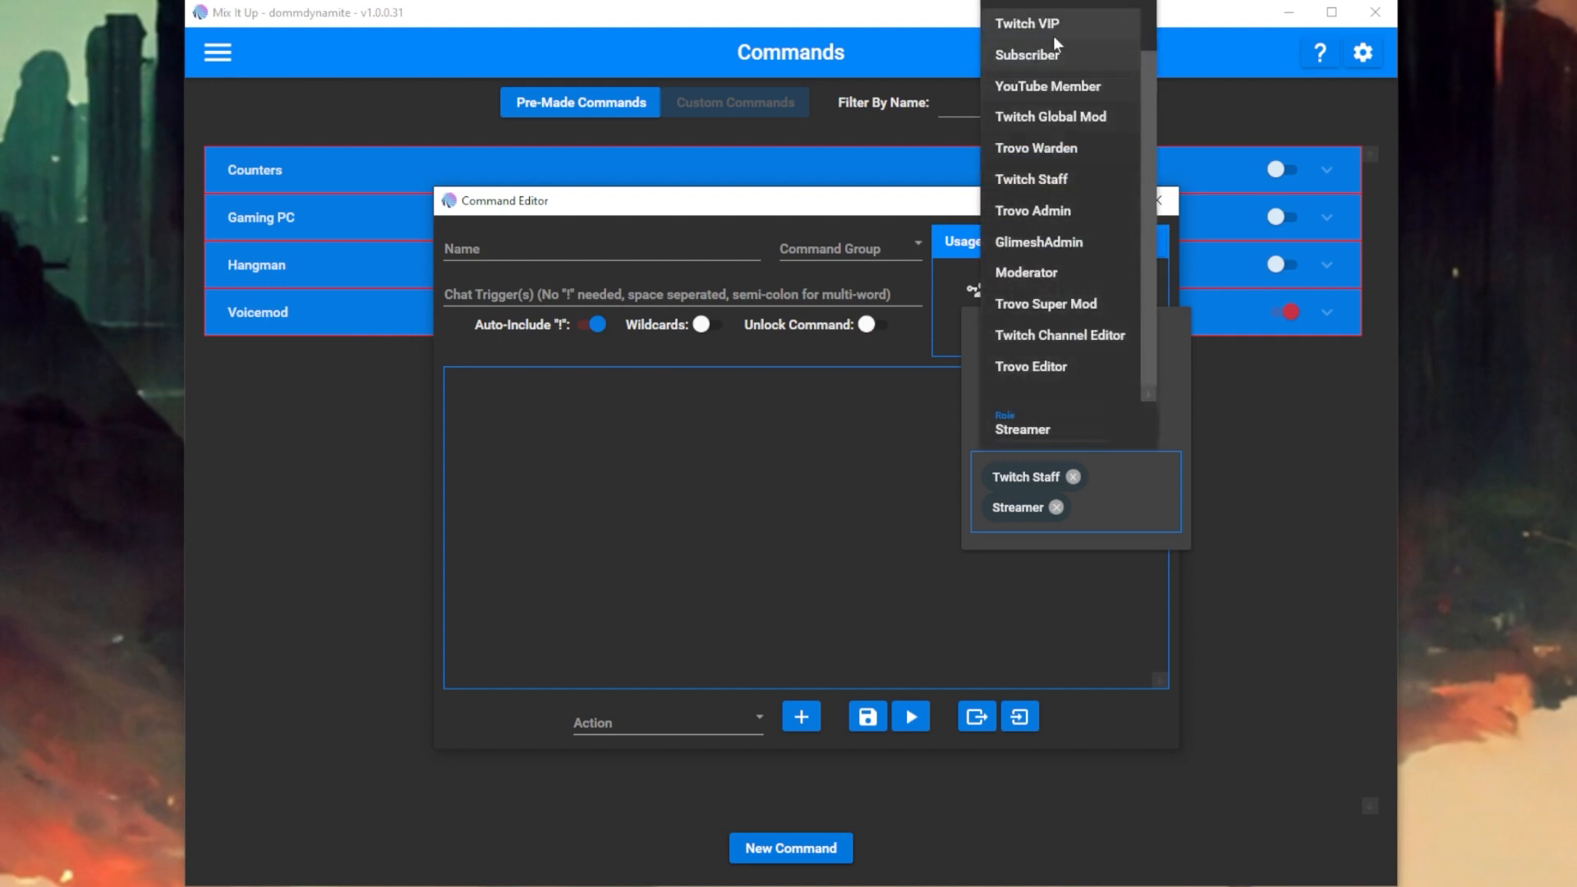
click(1062, 23)
click(1136, 423)
click(1088, 427)
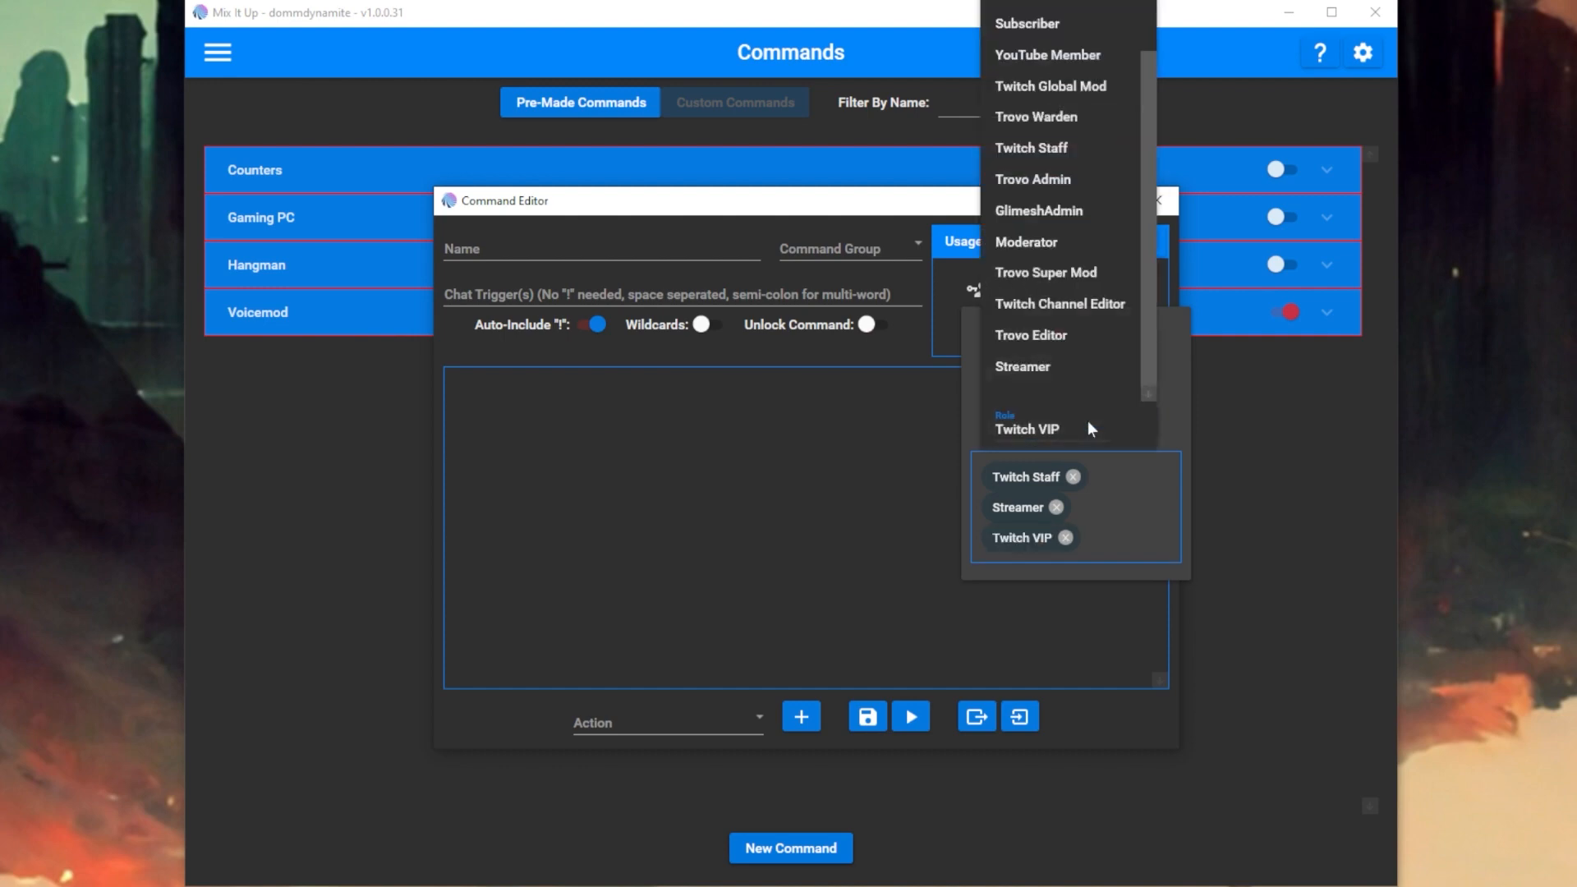
click(1046, 54)
click(1136, 423)
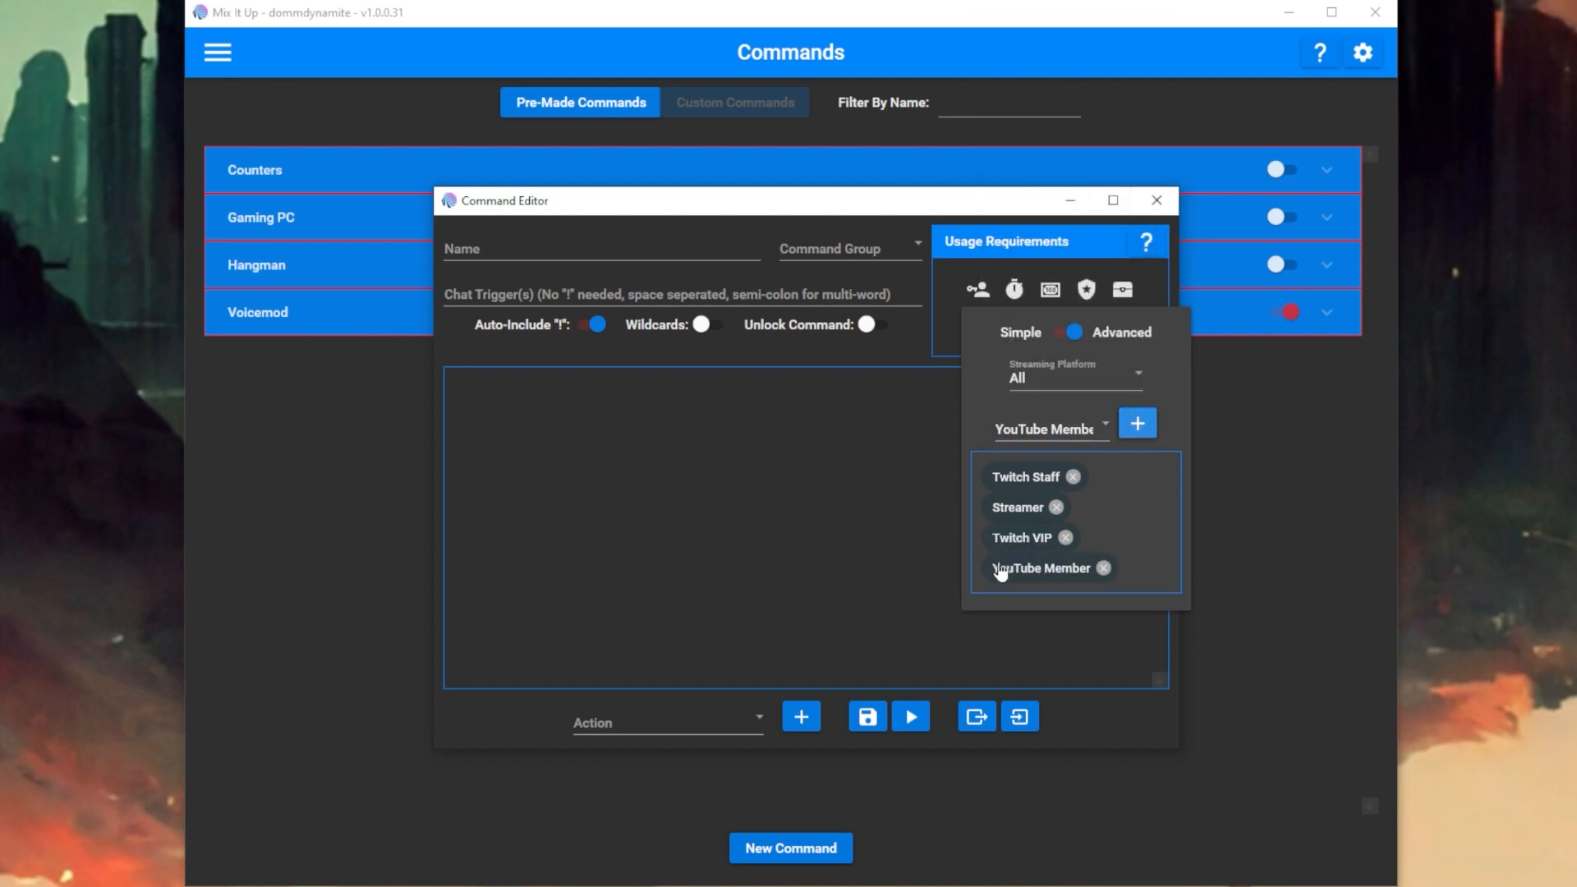
Remove all the added roles and switch the role requirement back to Simple.
click(1074, 477)
click(1056, 477)
click(1065, 476)
click(1097, 477)
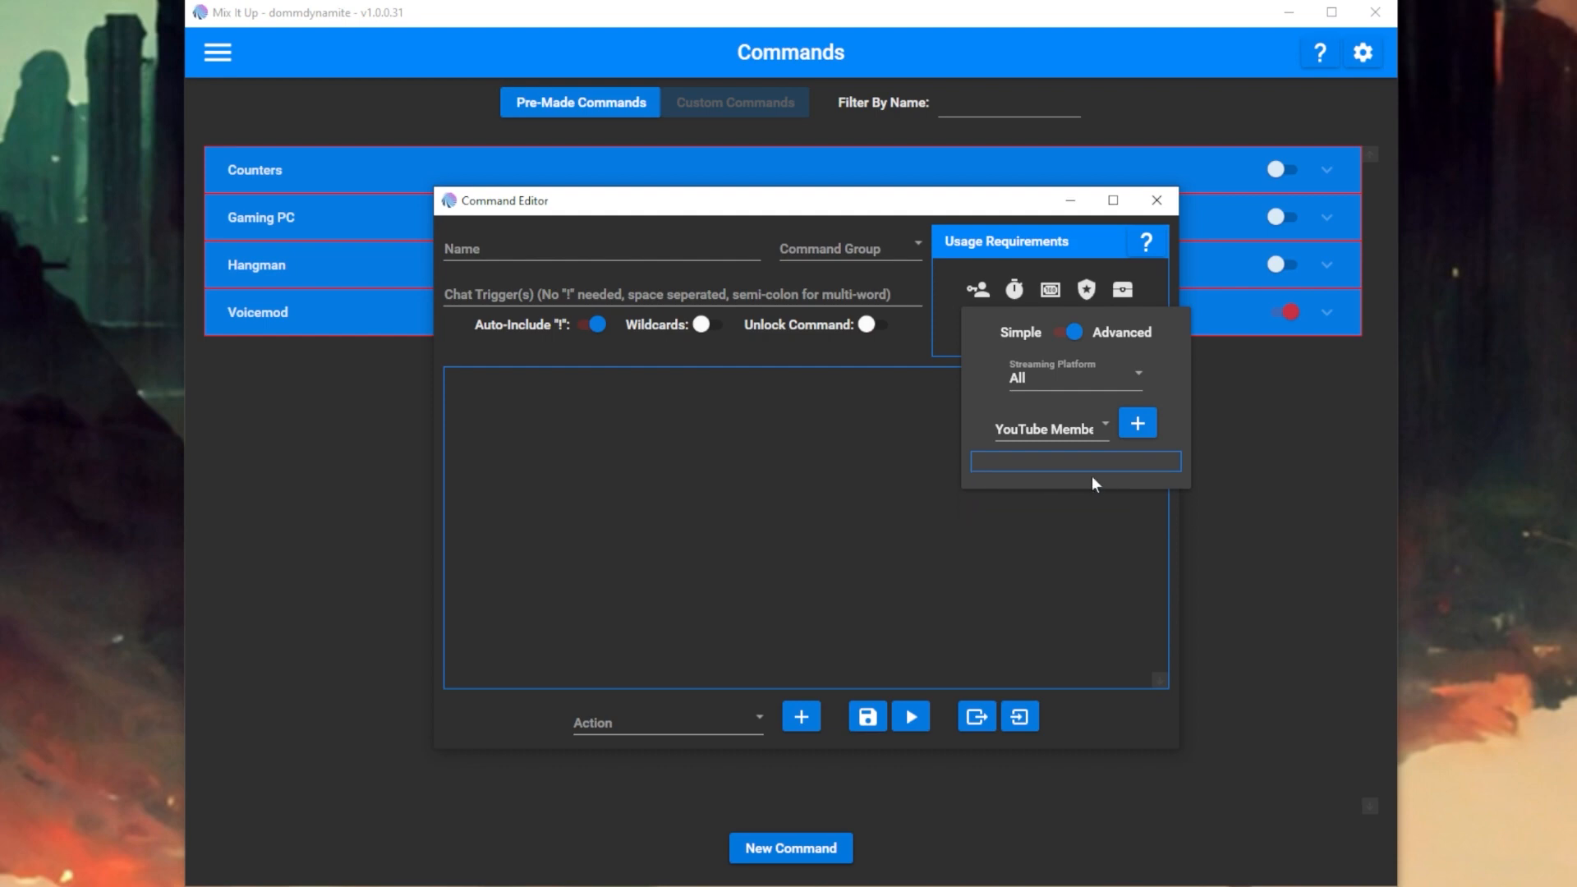
click(1075, 333)
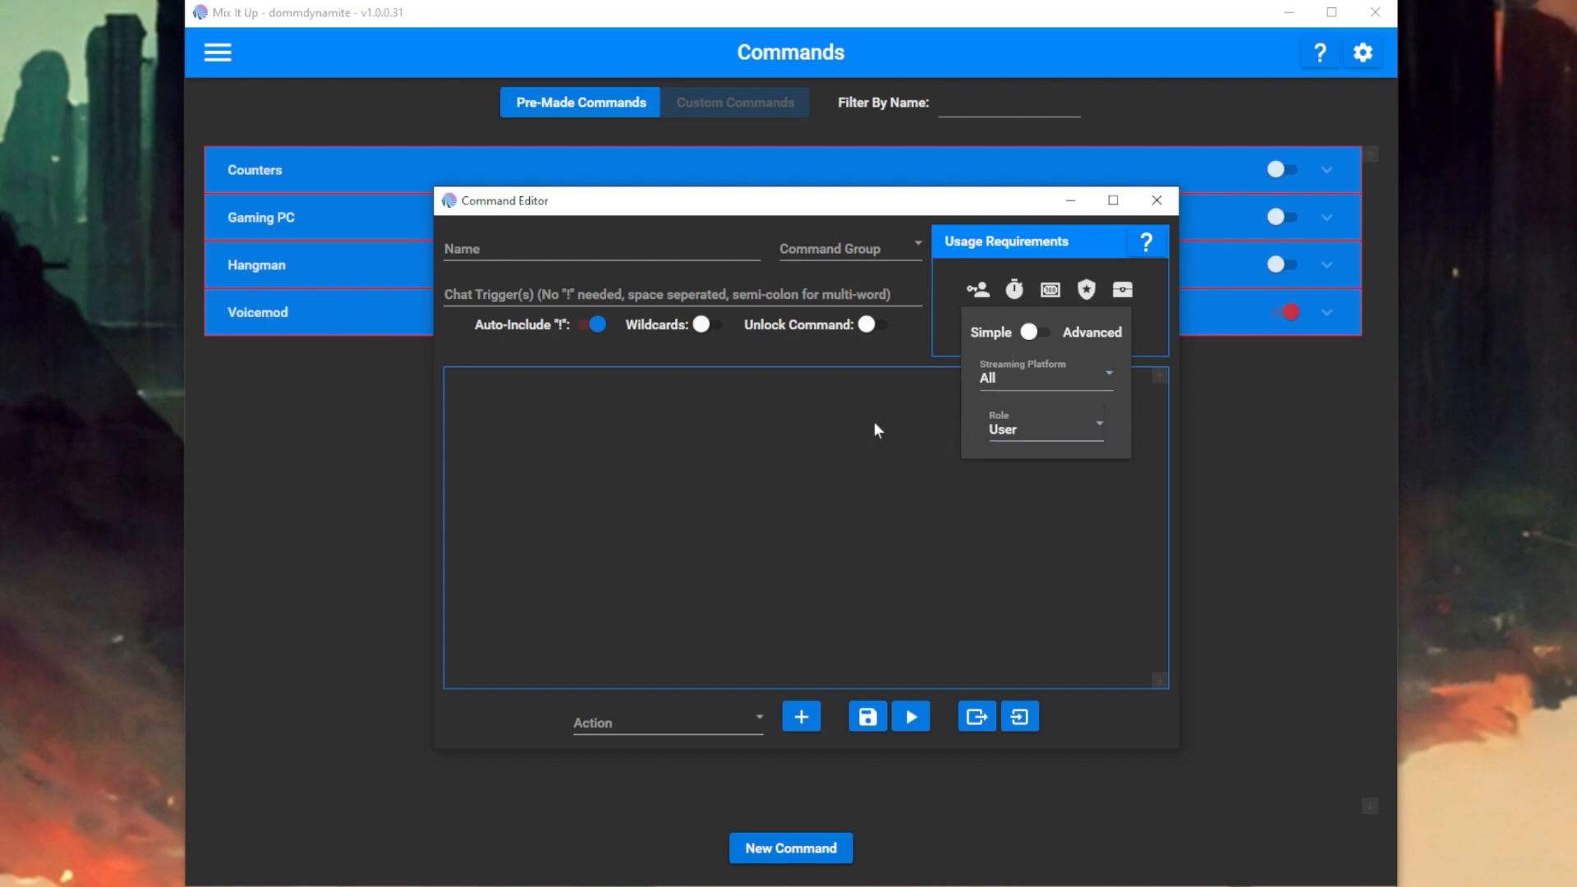
Review the roles selectable in Simple mode, keep User, and close the role requirement.
click(1037, 431)
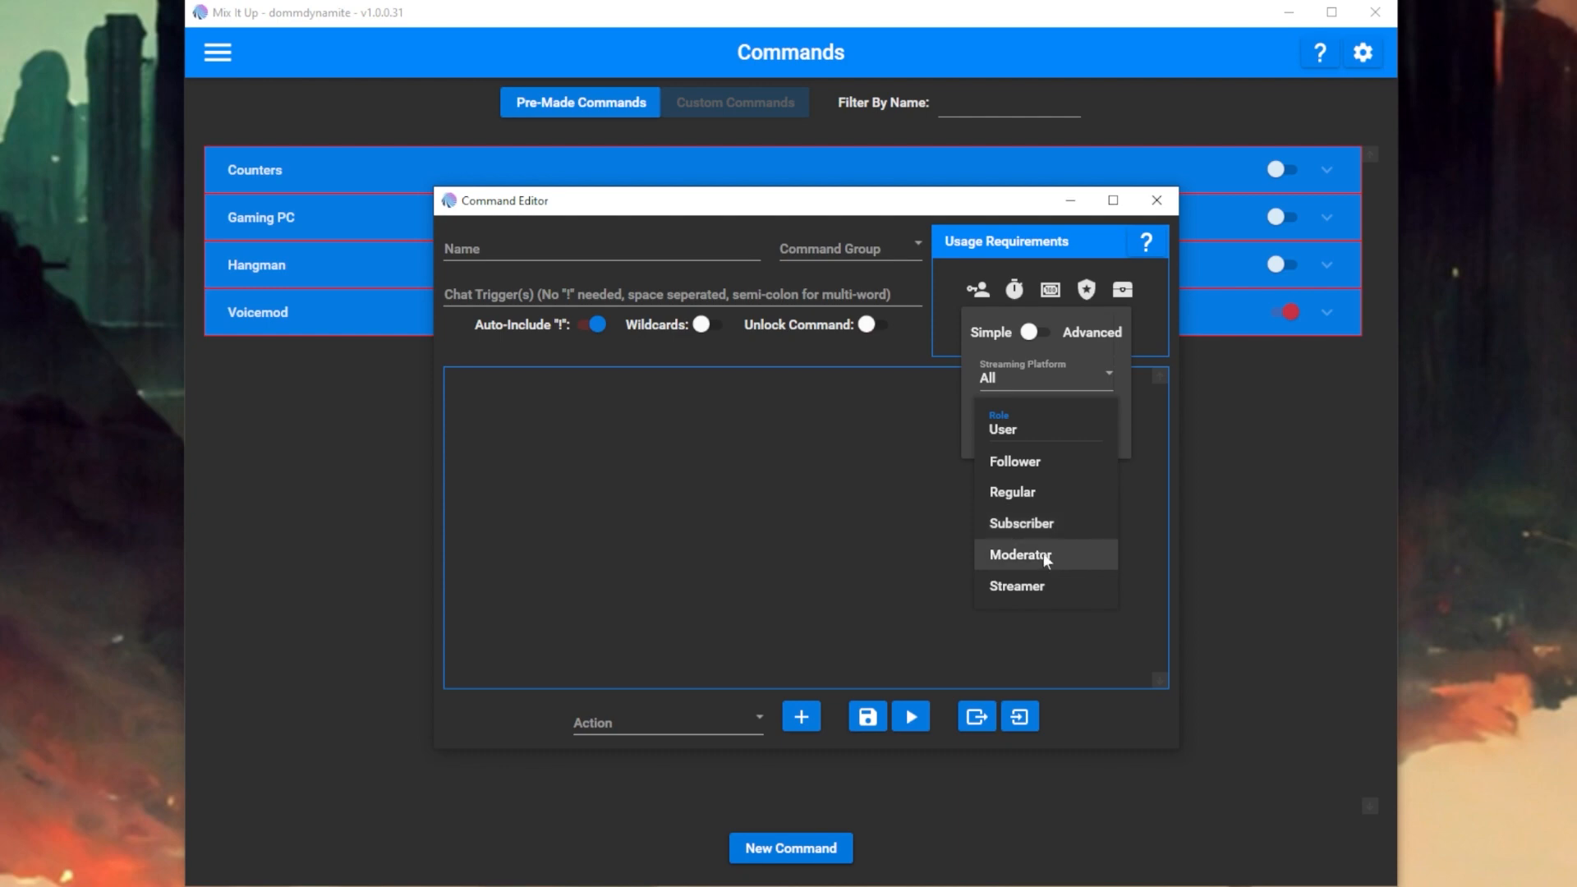
click(982, 288)
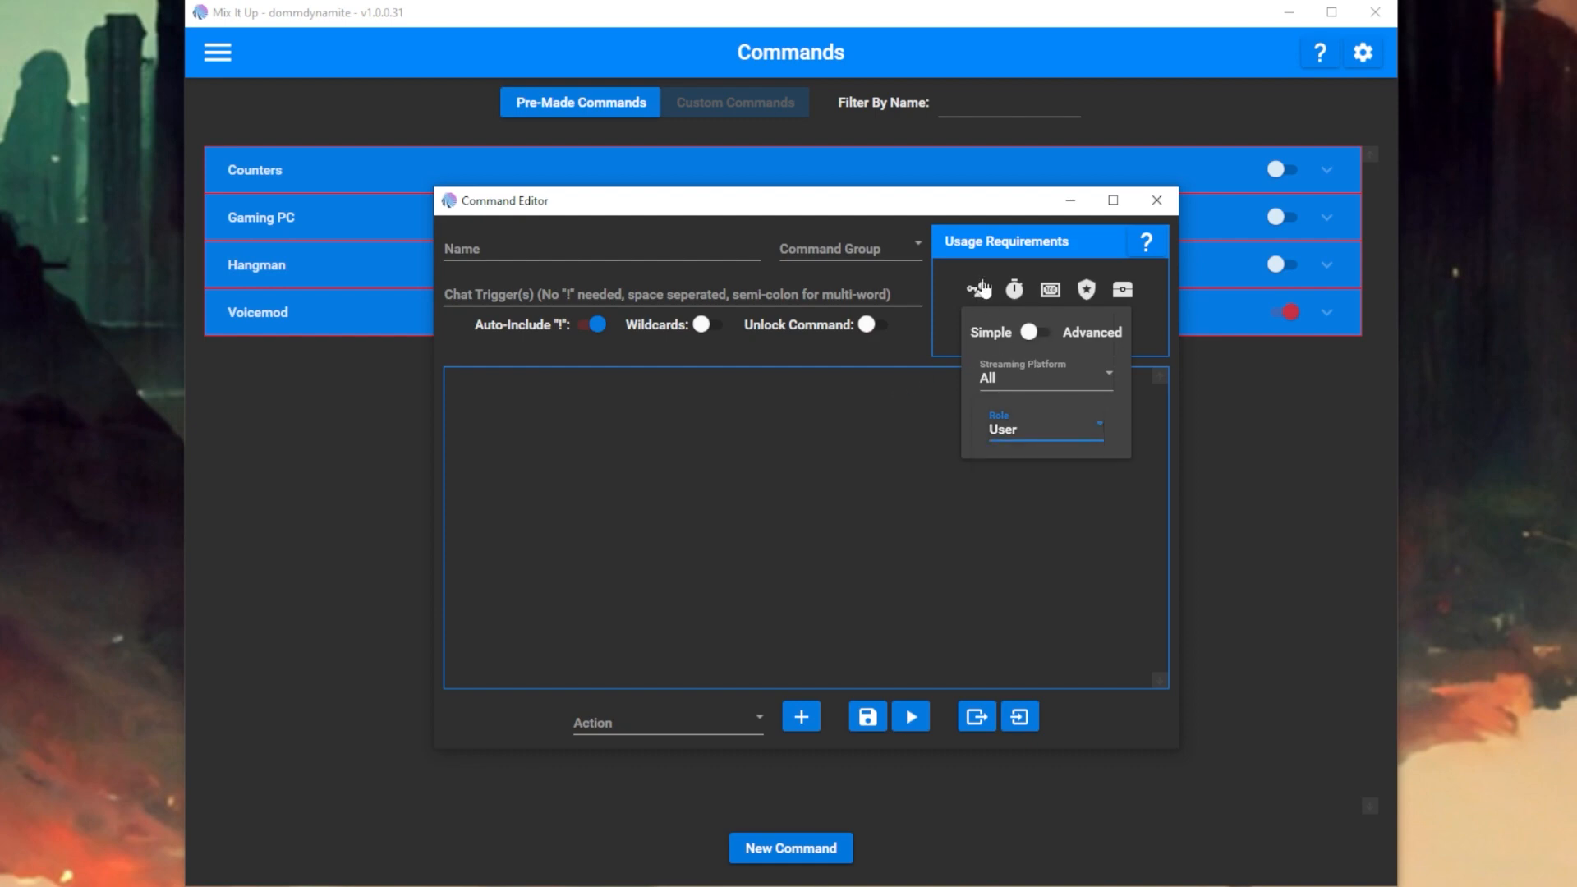
click(982, 288)
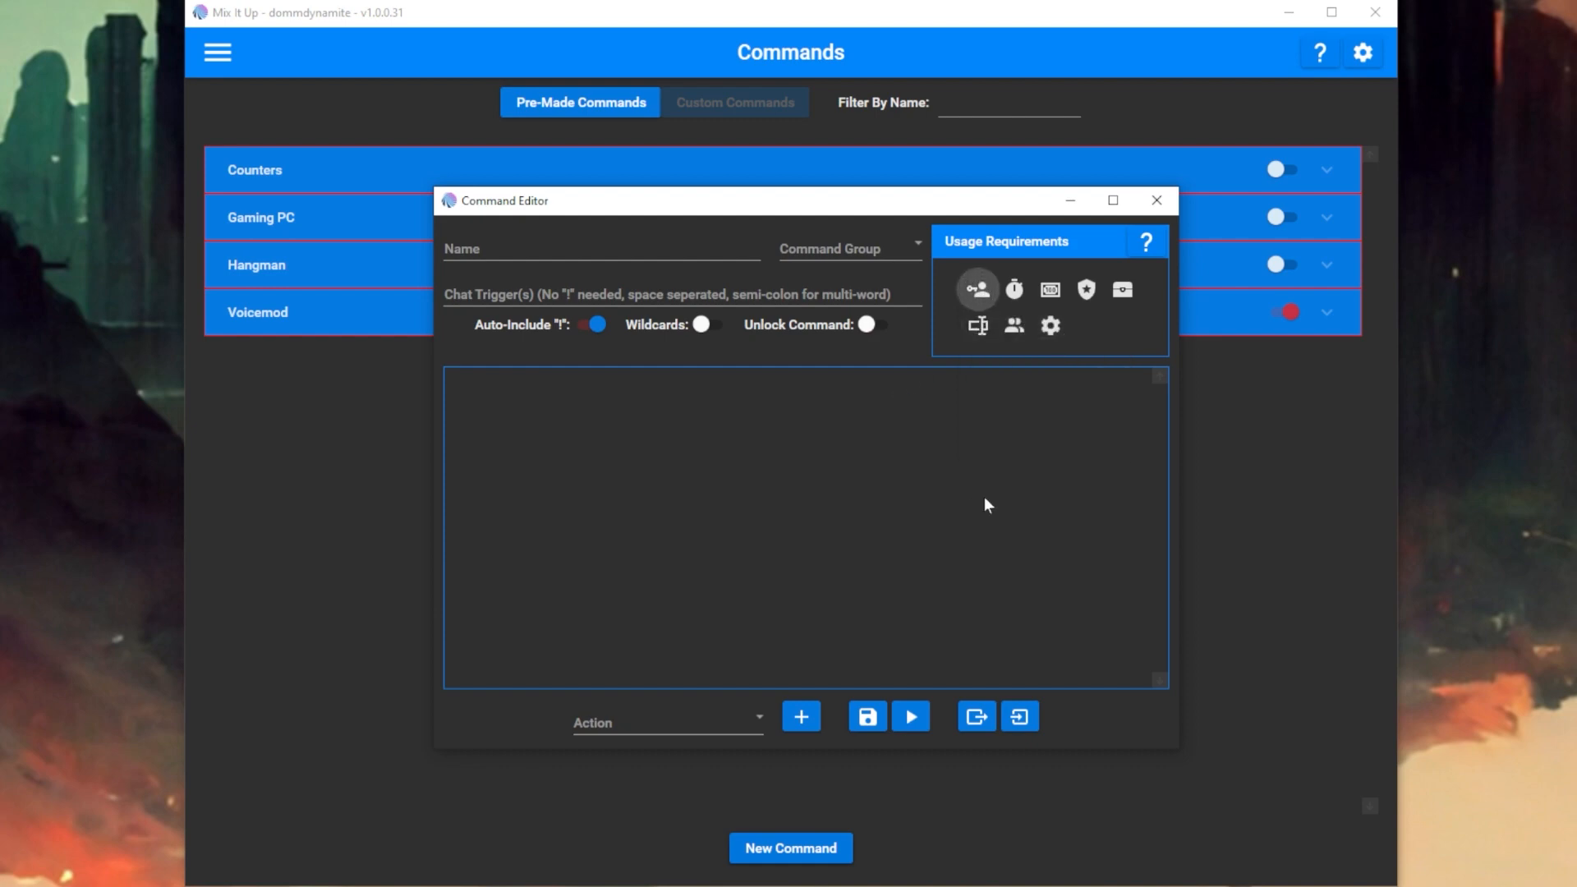
Set the command's cooldown requirement to 10 seconds, keeping the Standard type.
click(1016, 291)
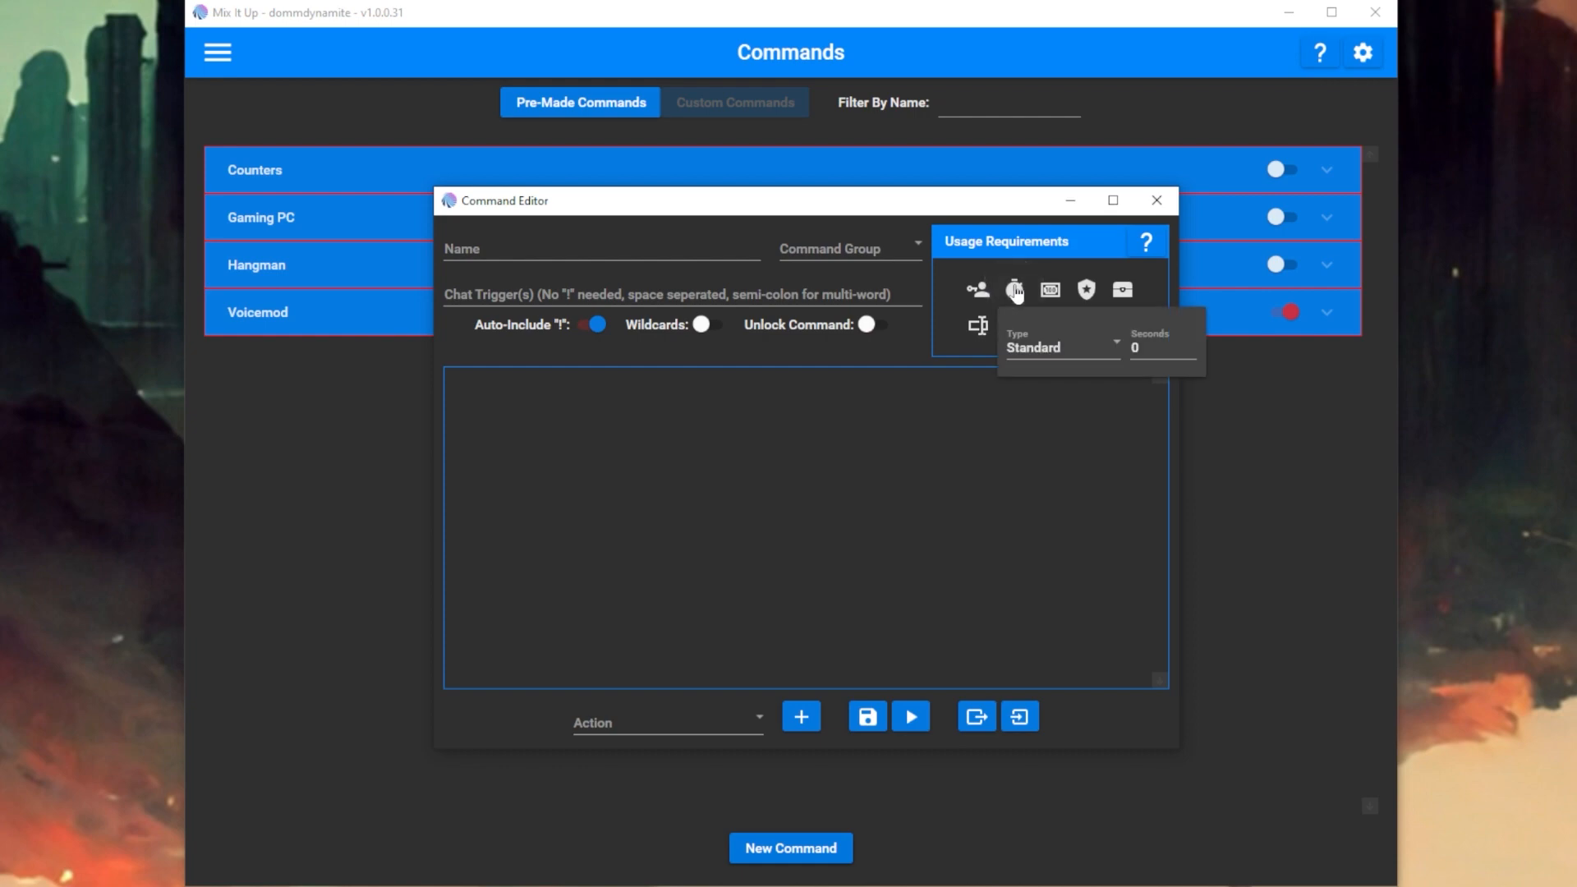
click(1070, 346)
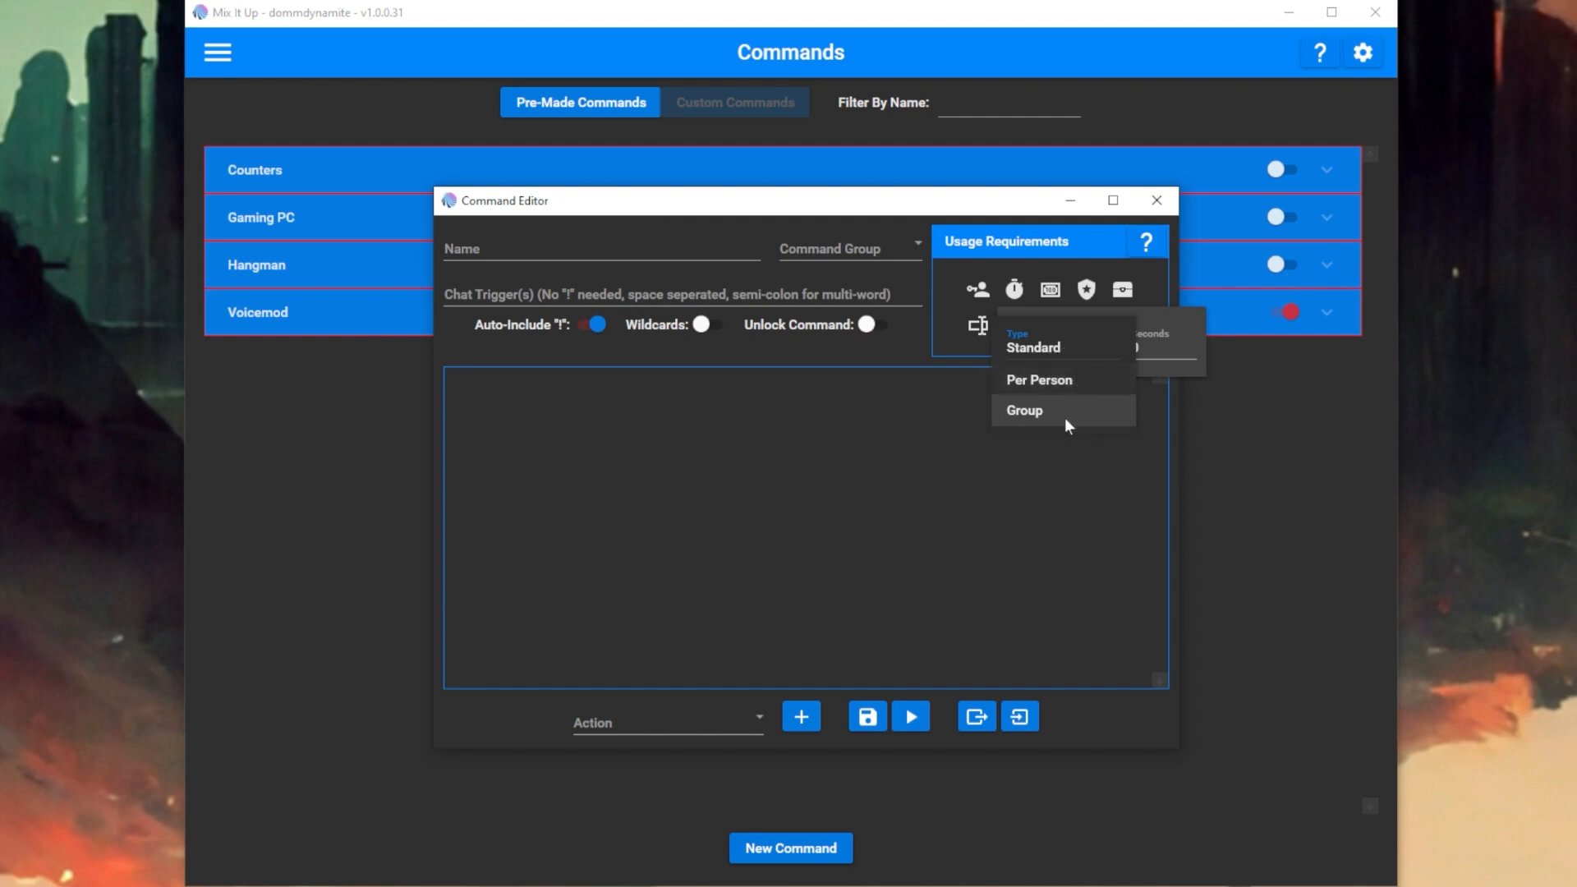
click(1077, 351)
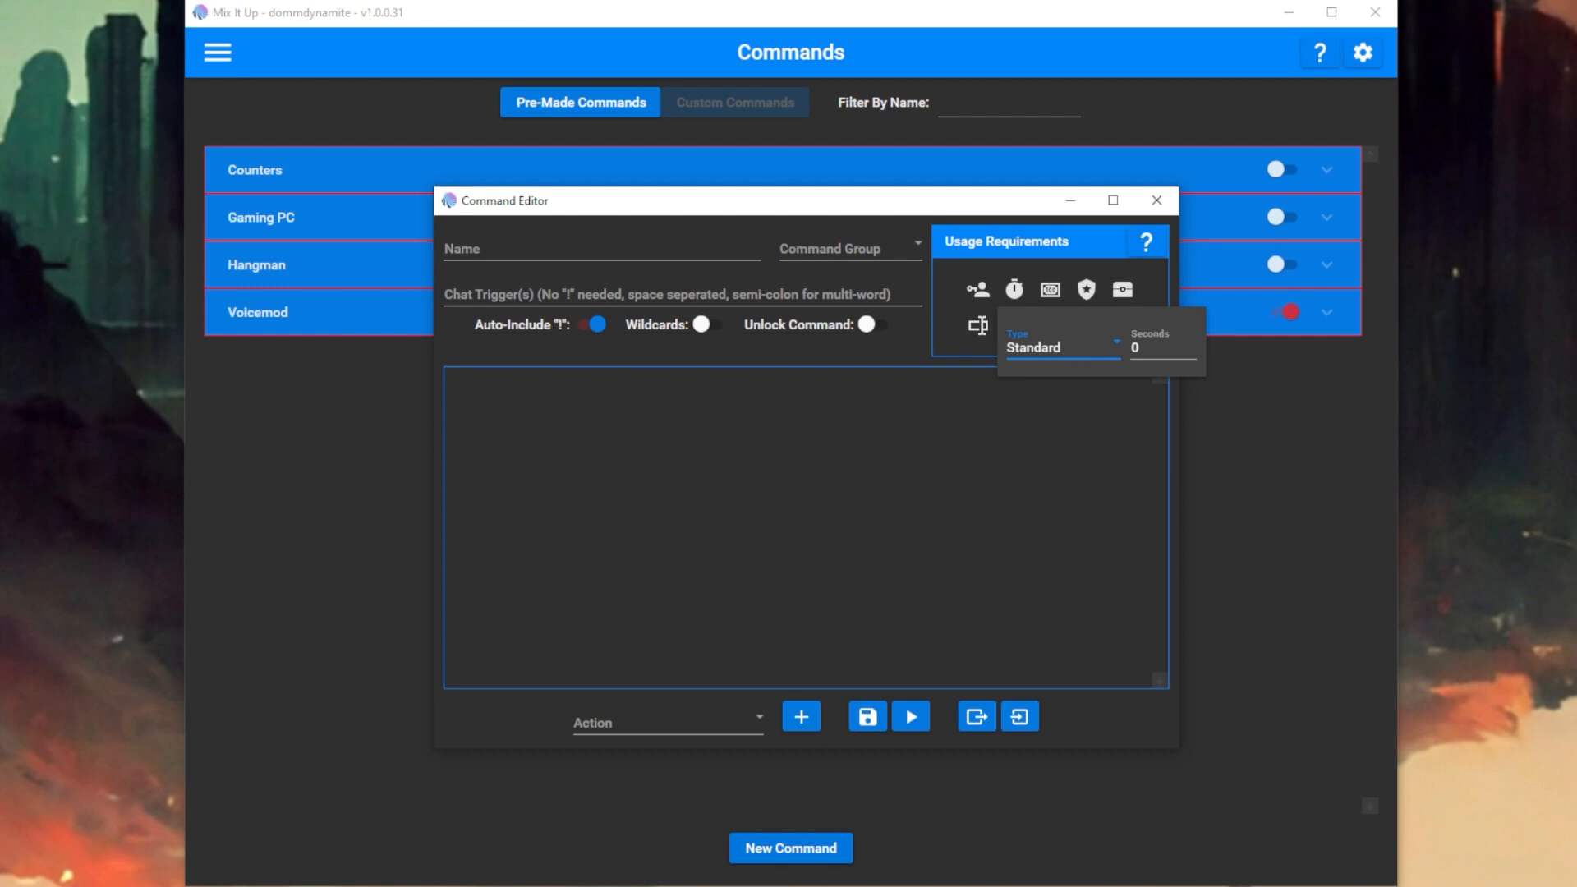
drag(1151, 348, 1120, 346)
Try the Per Person and Group cooldown types, check the group name choices, and restore the Standard type.
click(1072, 347)
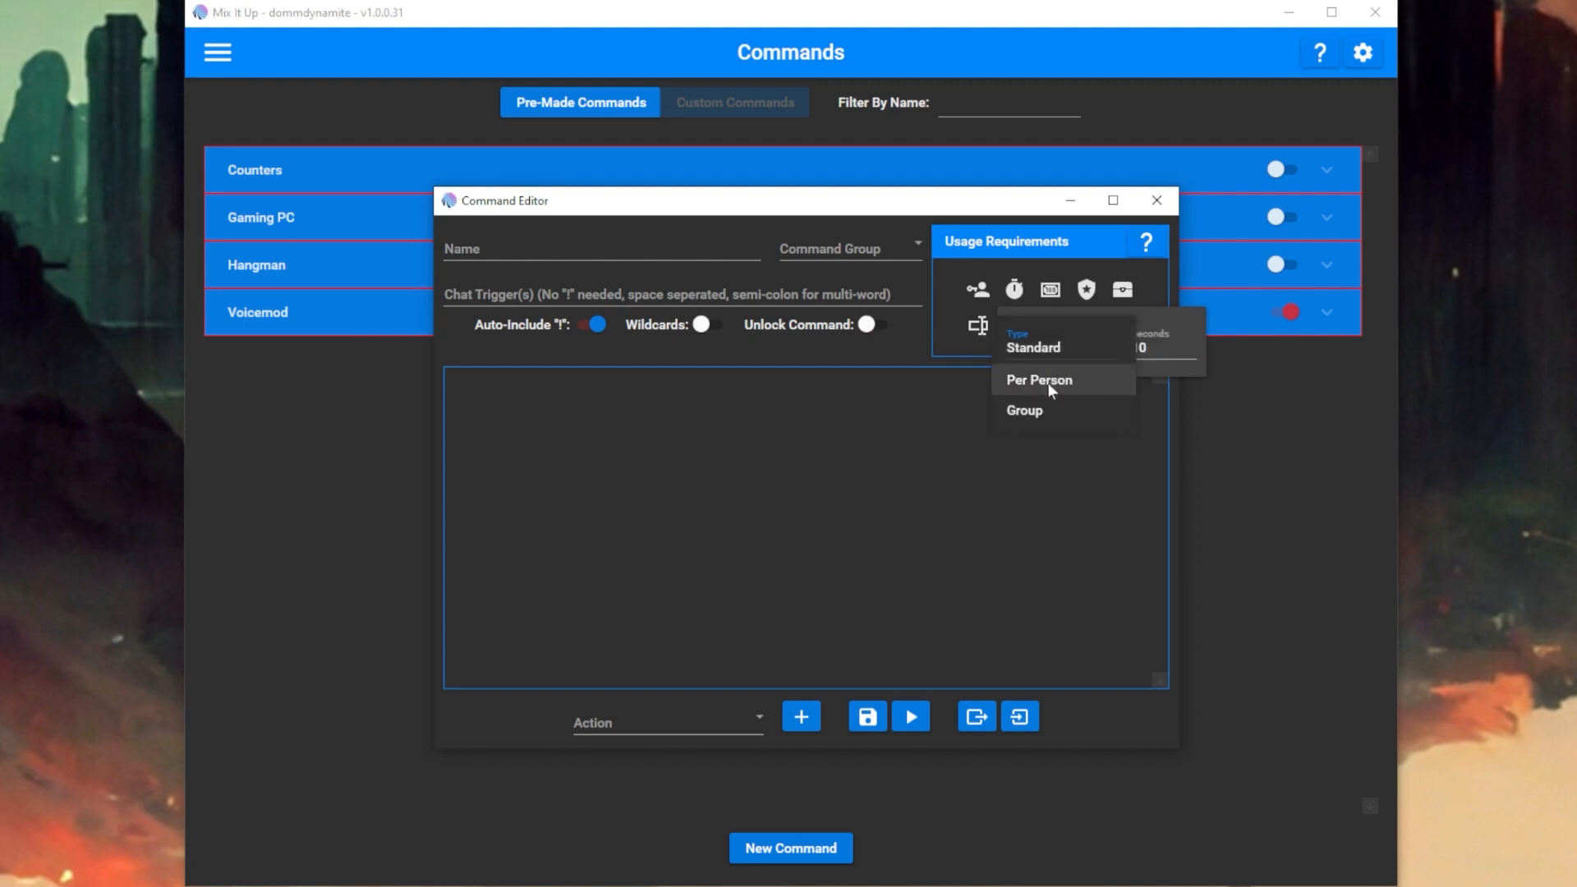
click(1049, 382)
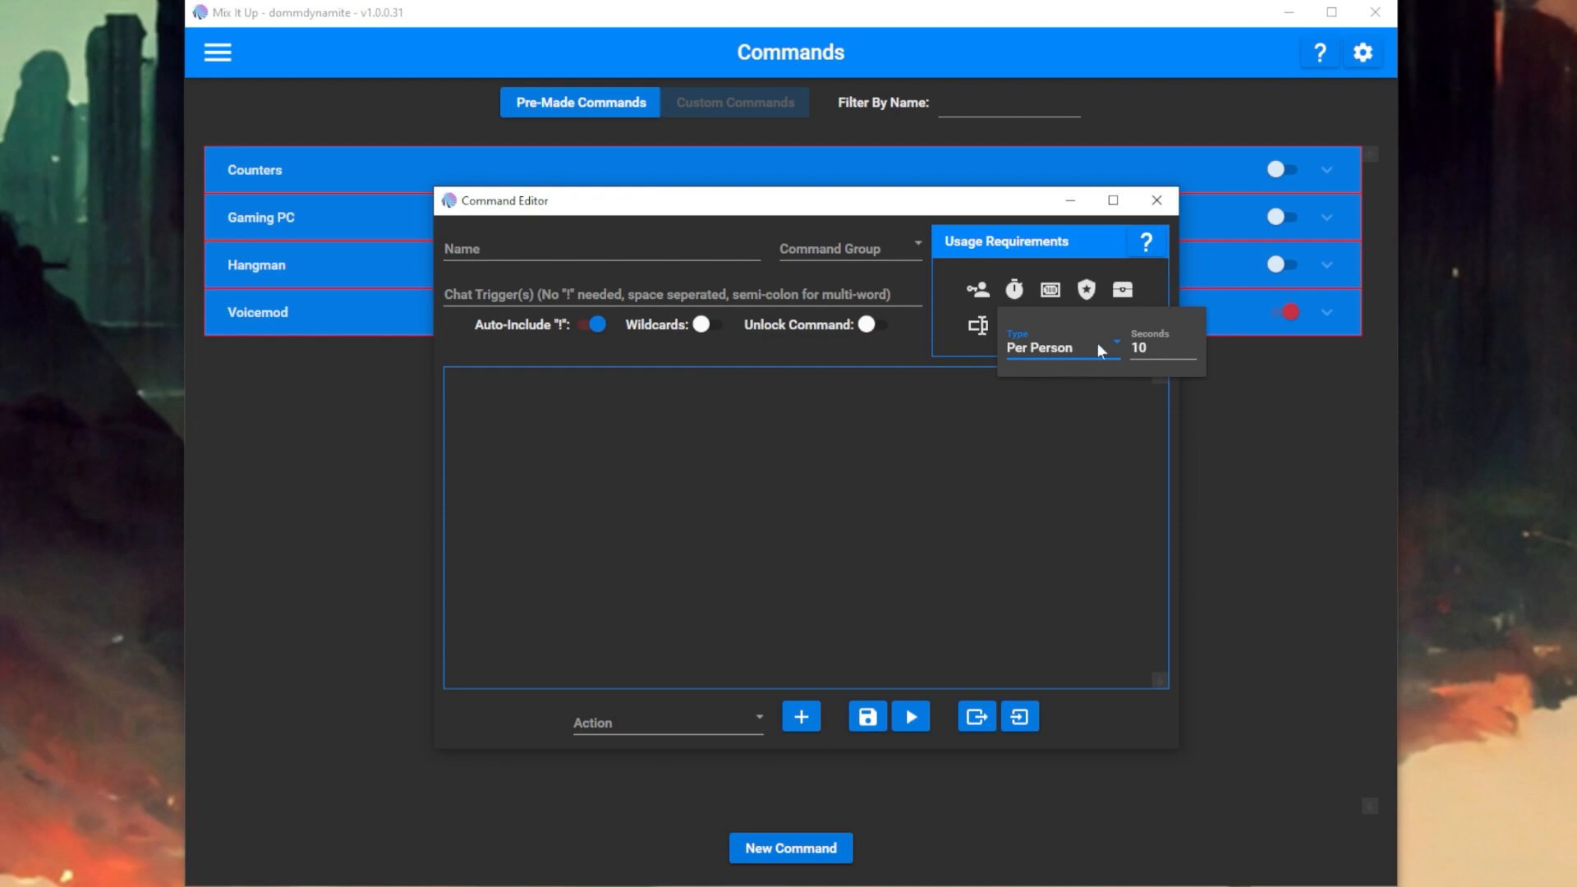
click(1098, 346)
click(1052, 410)
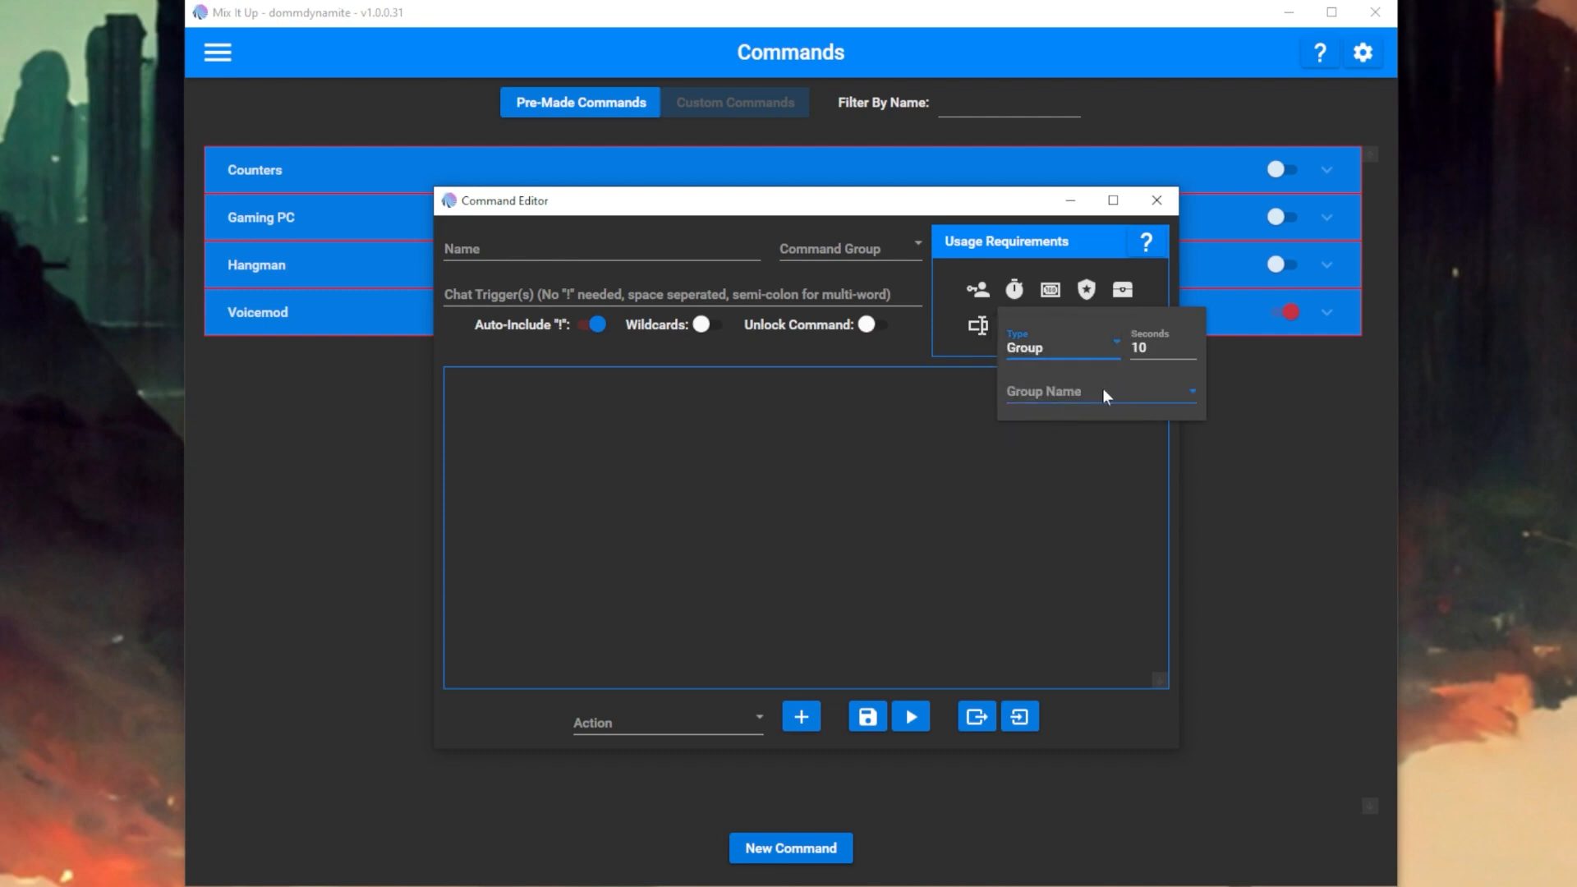
click(1077, 391)
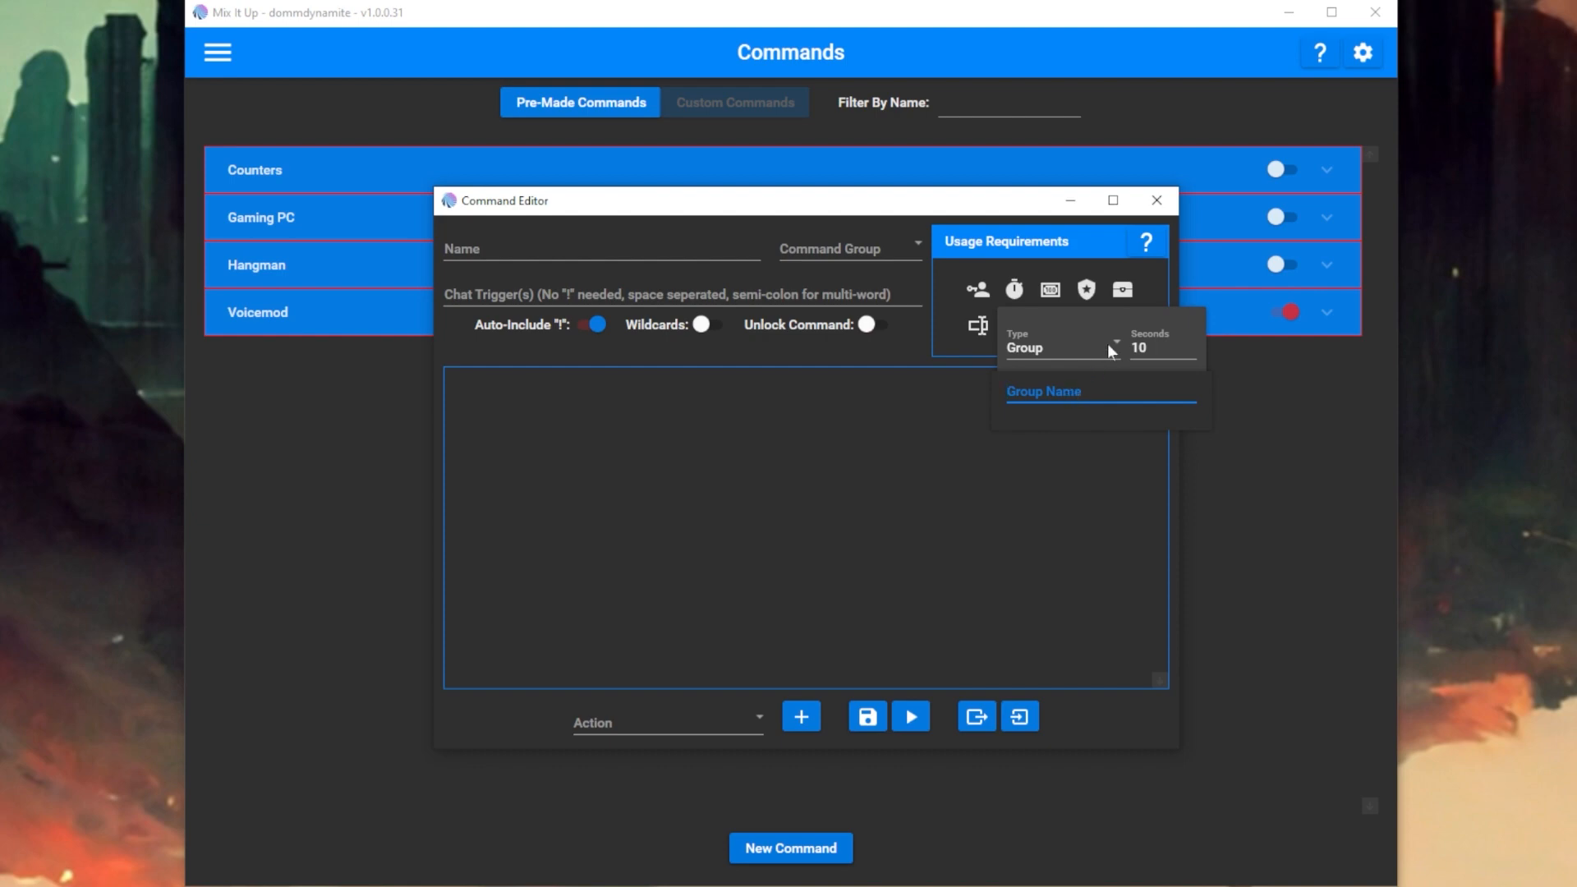
click(1101, 345)
click(1041, 378)
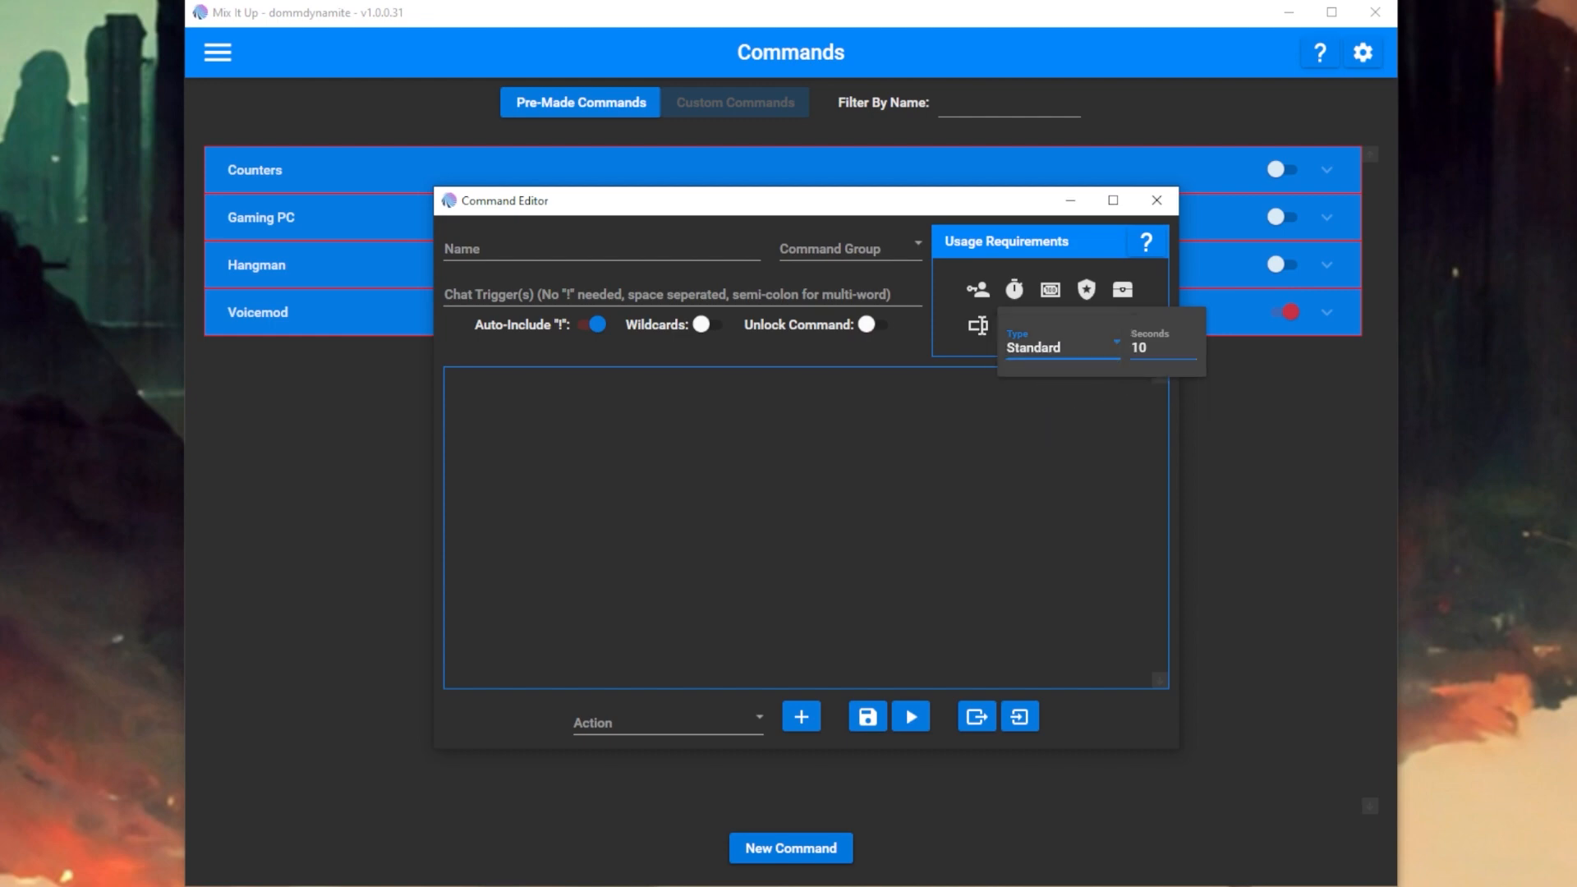
key(Tab)
Look through the Currency, Rank, Inventory and Arguments usage requirements of the command.
click(1057, 293)
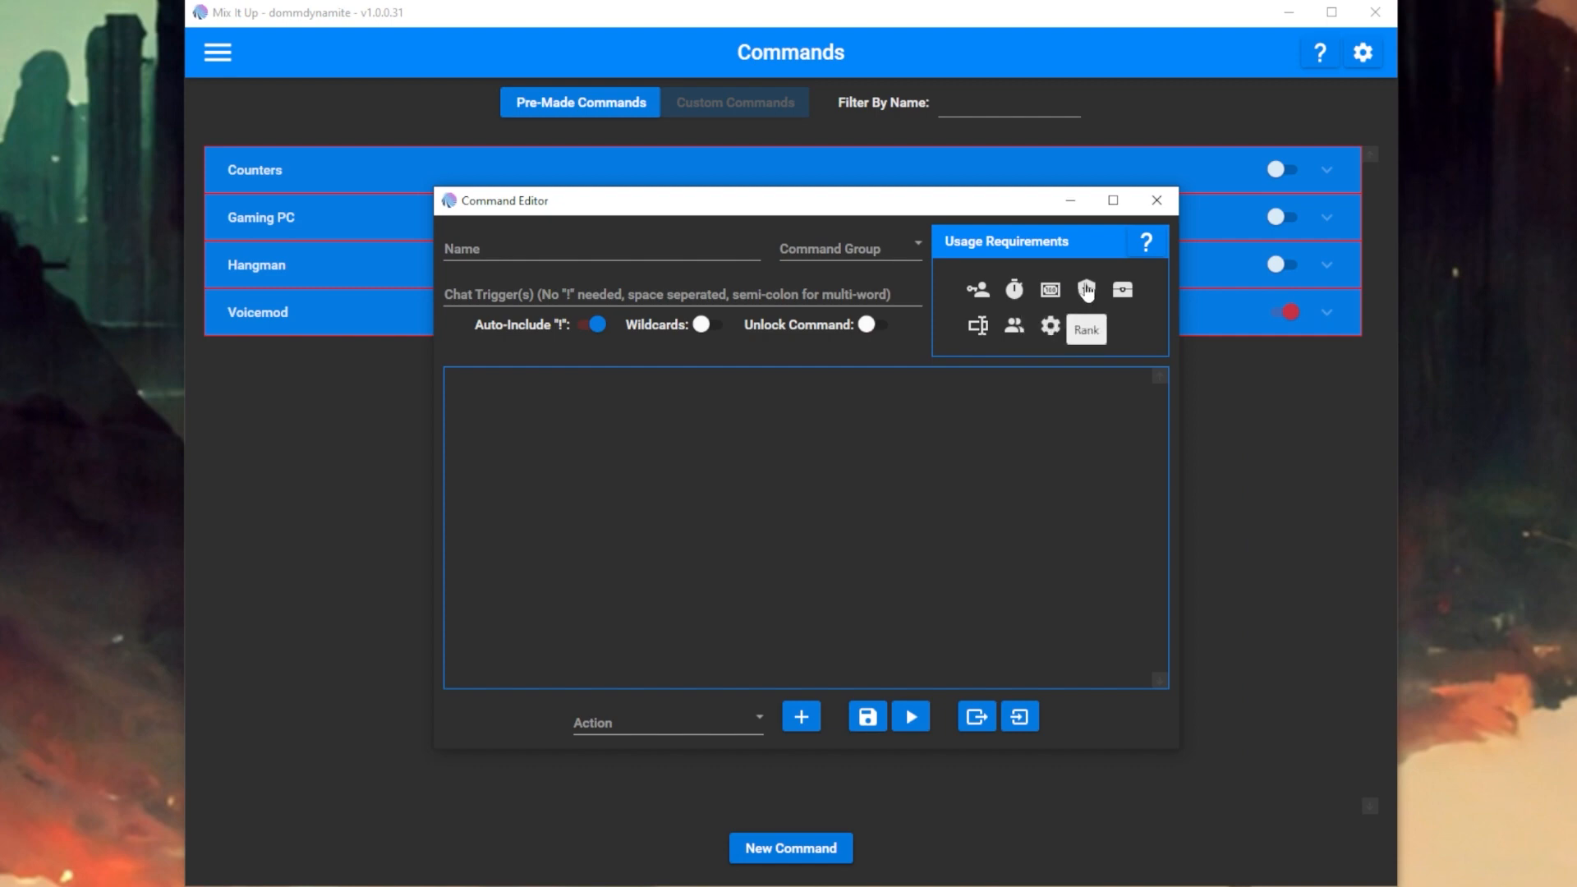
mouse_move(1086, 291)
click(1121, 292)
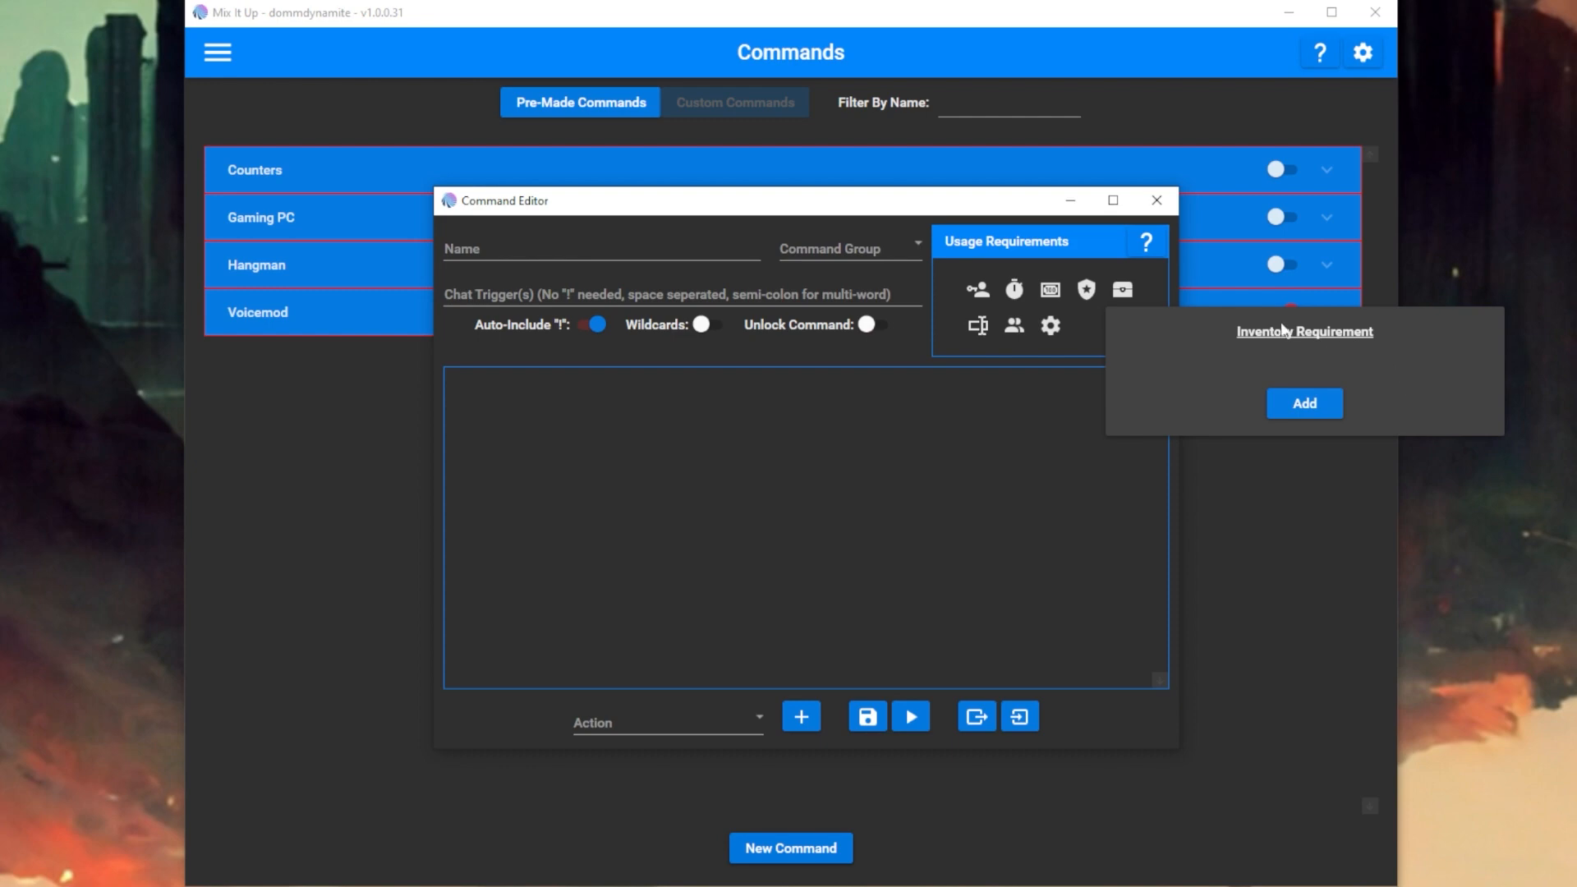
click(1121, 289)
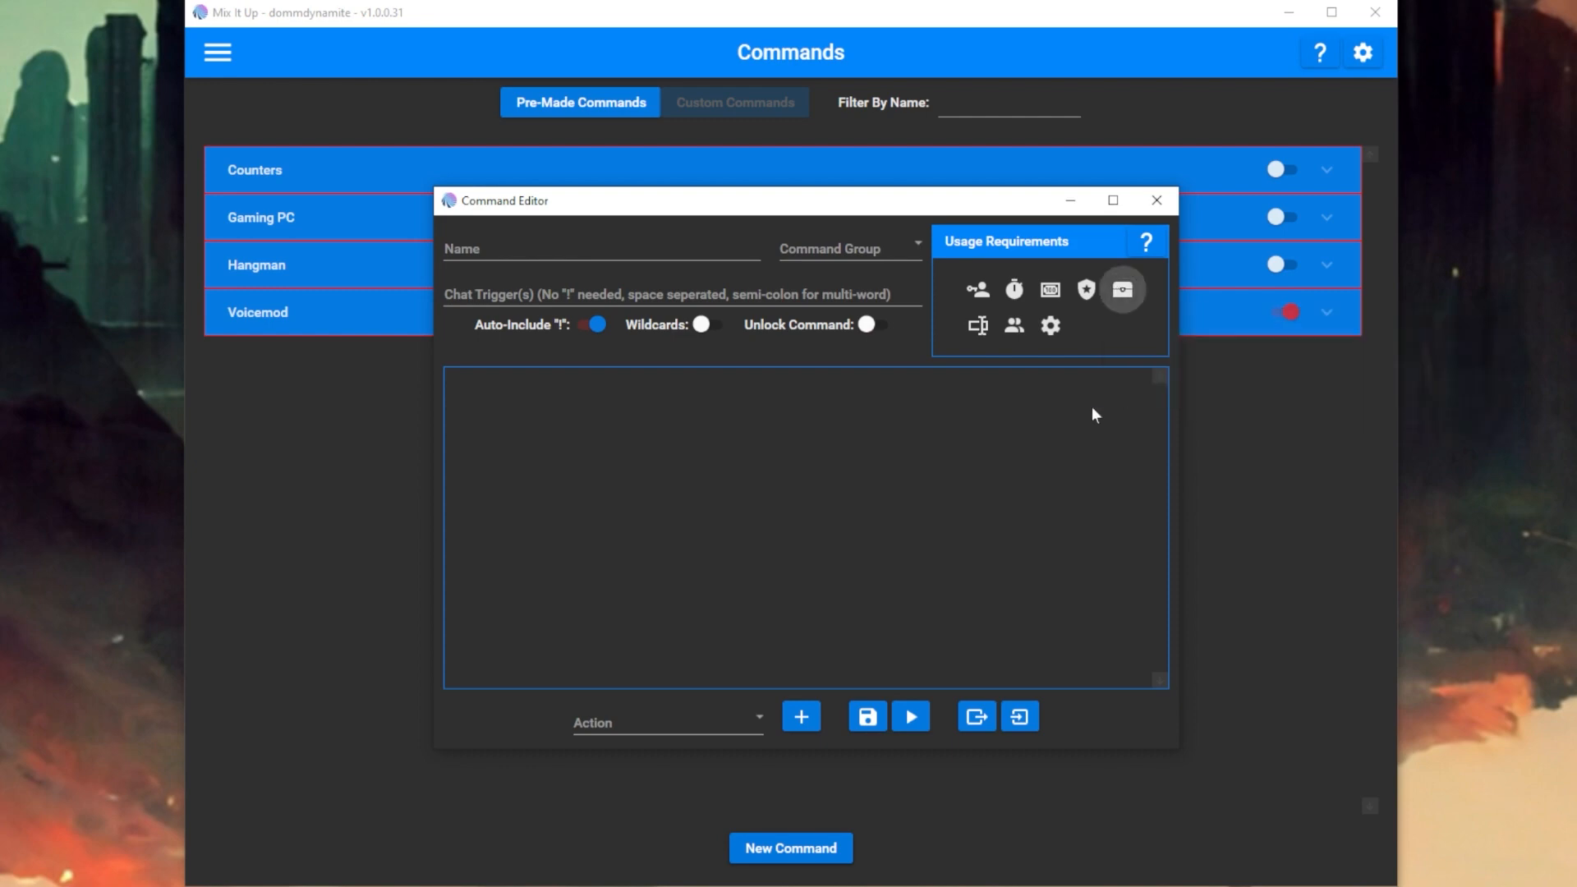
click(976, 329)
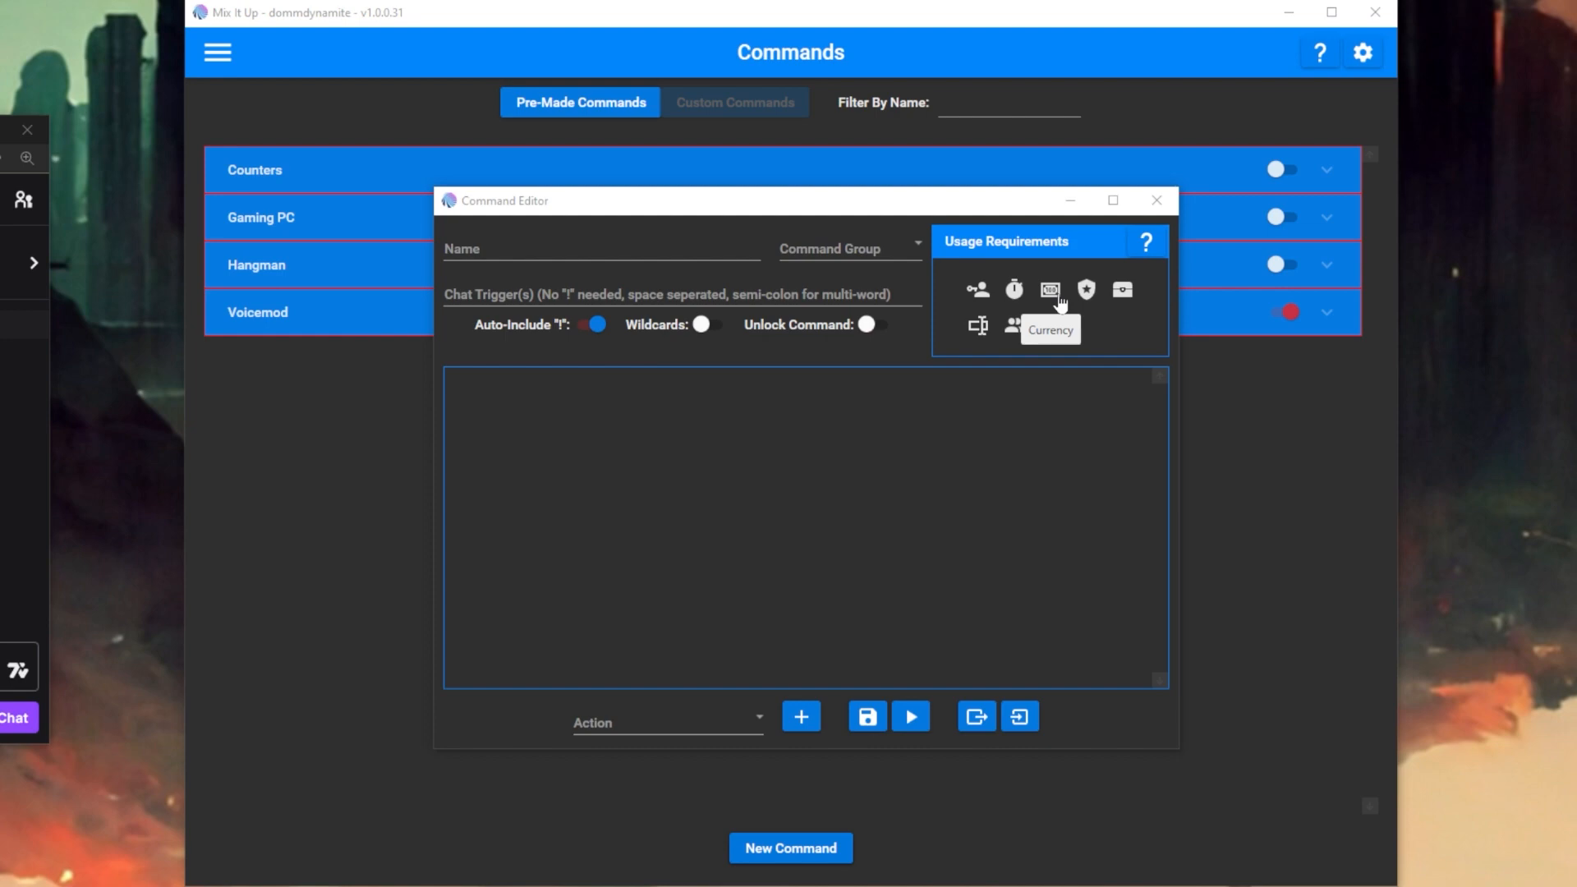
click(978, 327)
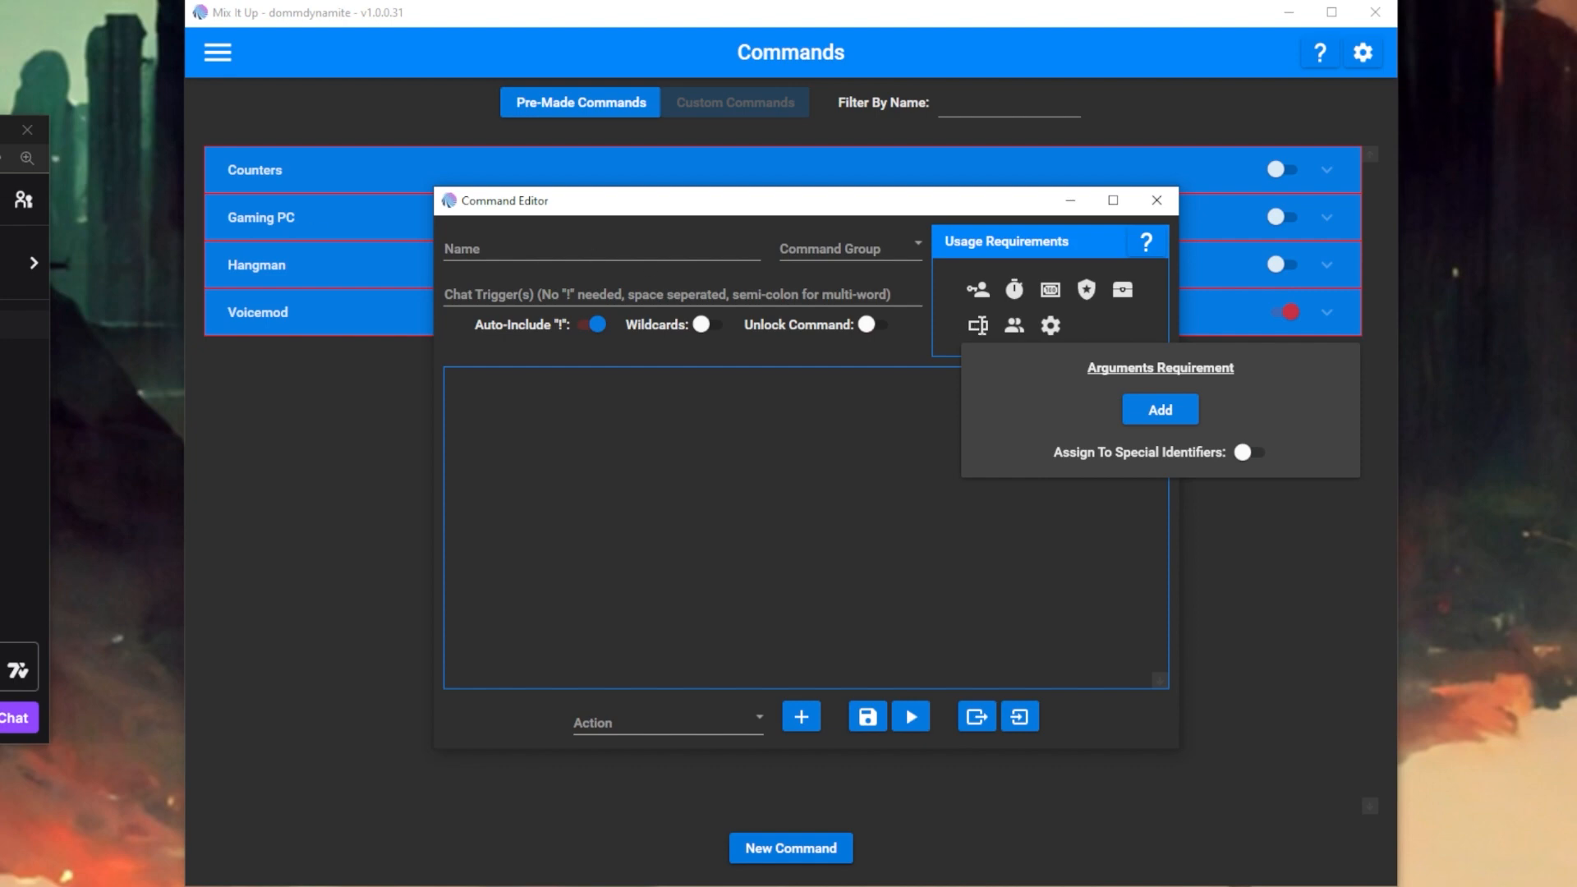
Switch to the Twitch chat pop-out and draft the message "!hug" followed by a mention of the channel owner's user name.
drag(2, 125, 892, 53)
click(839, 593)
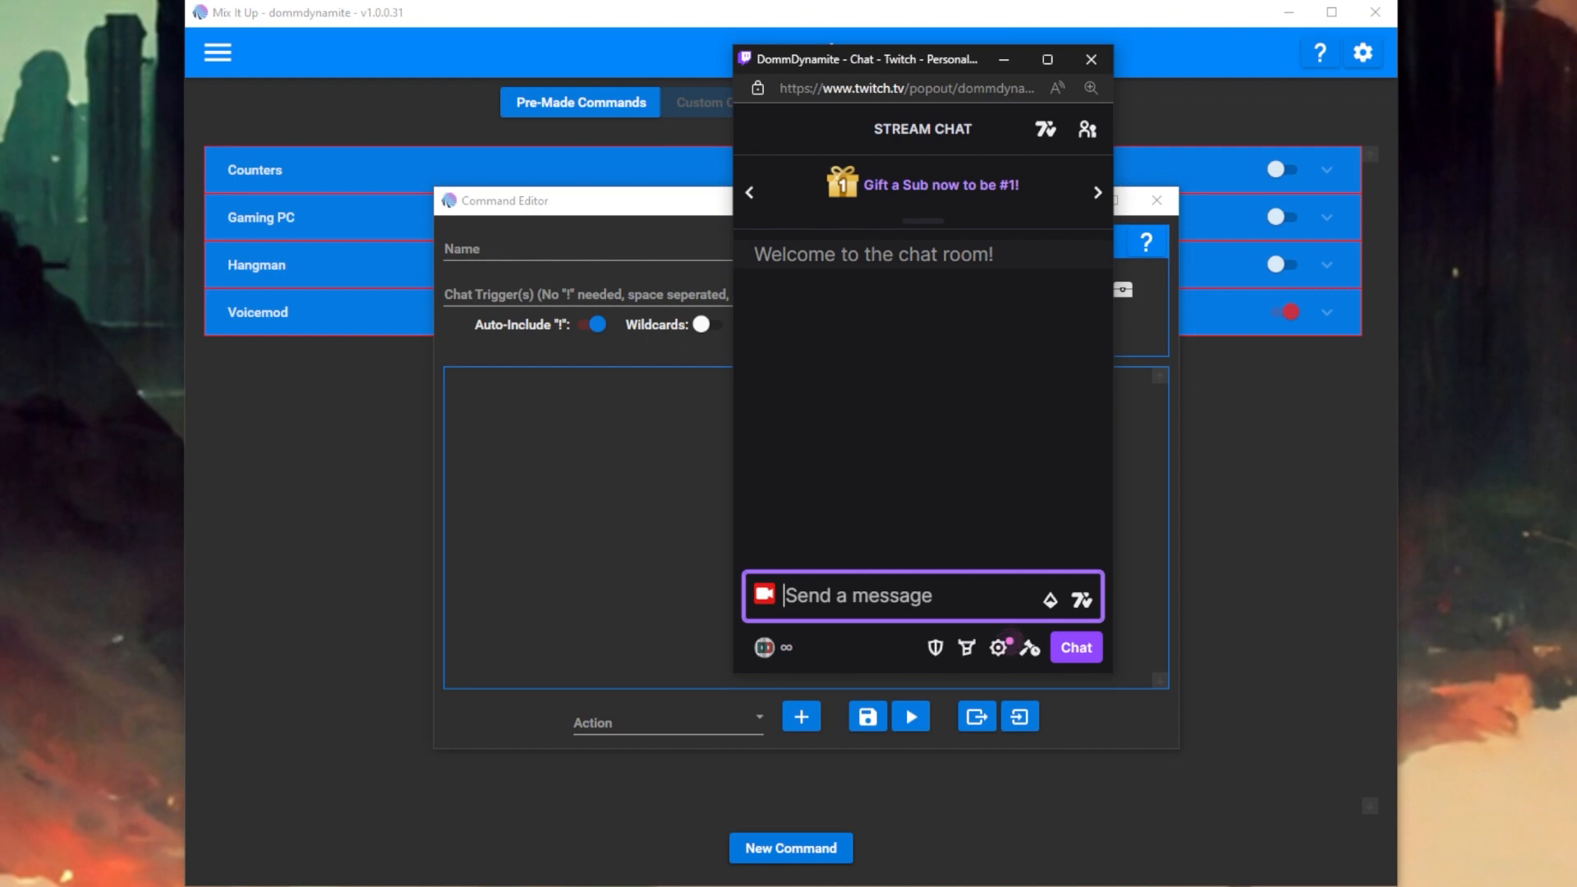
text(!hug)
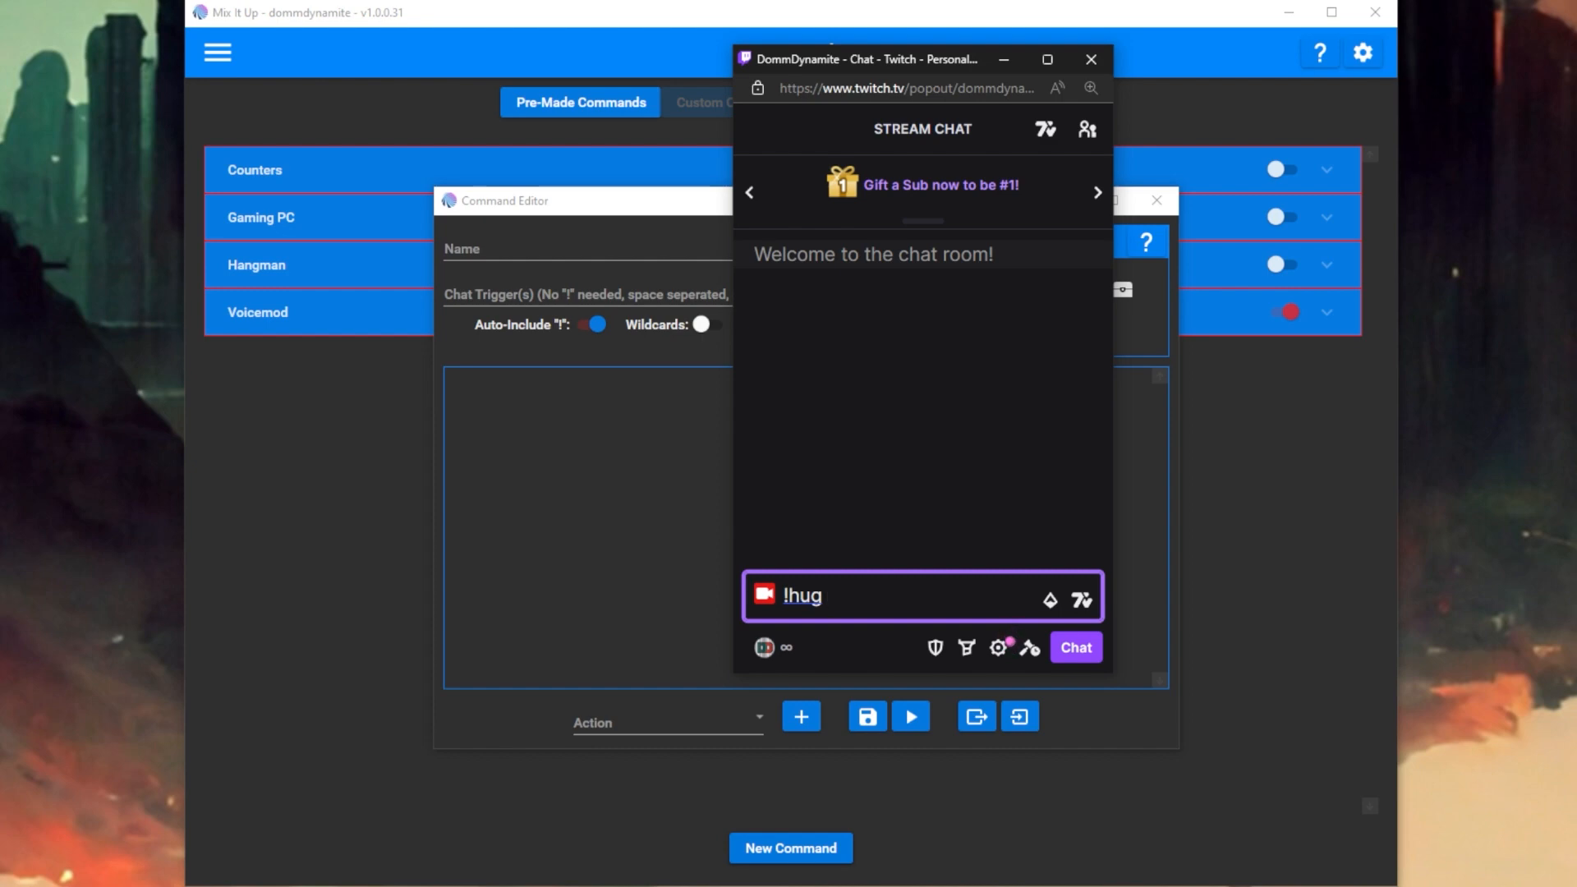
text(@)
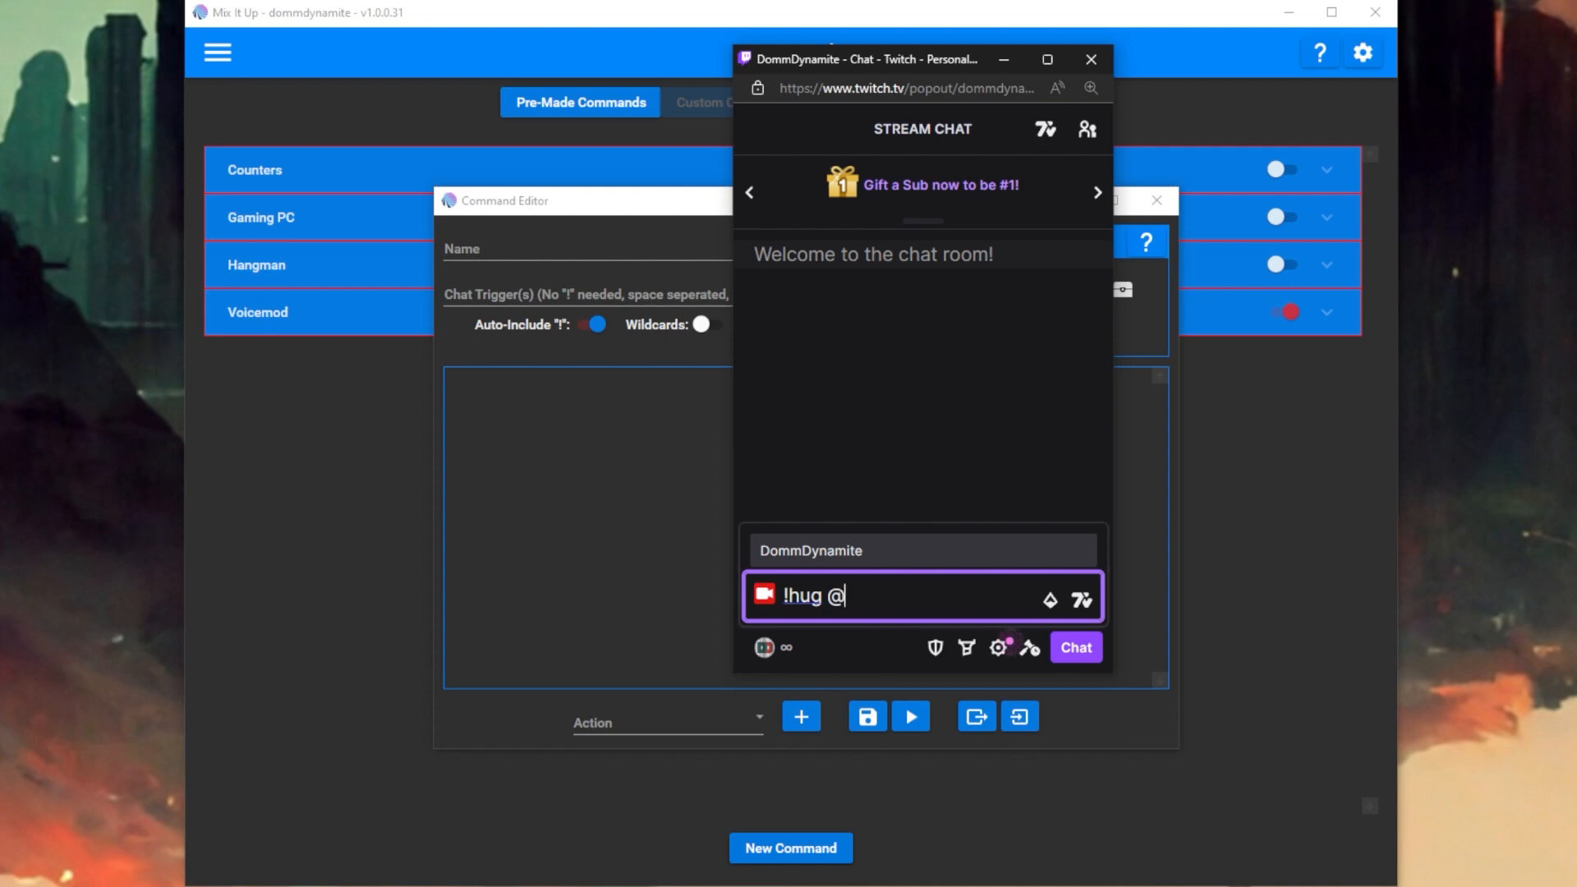
key(Tab)
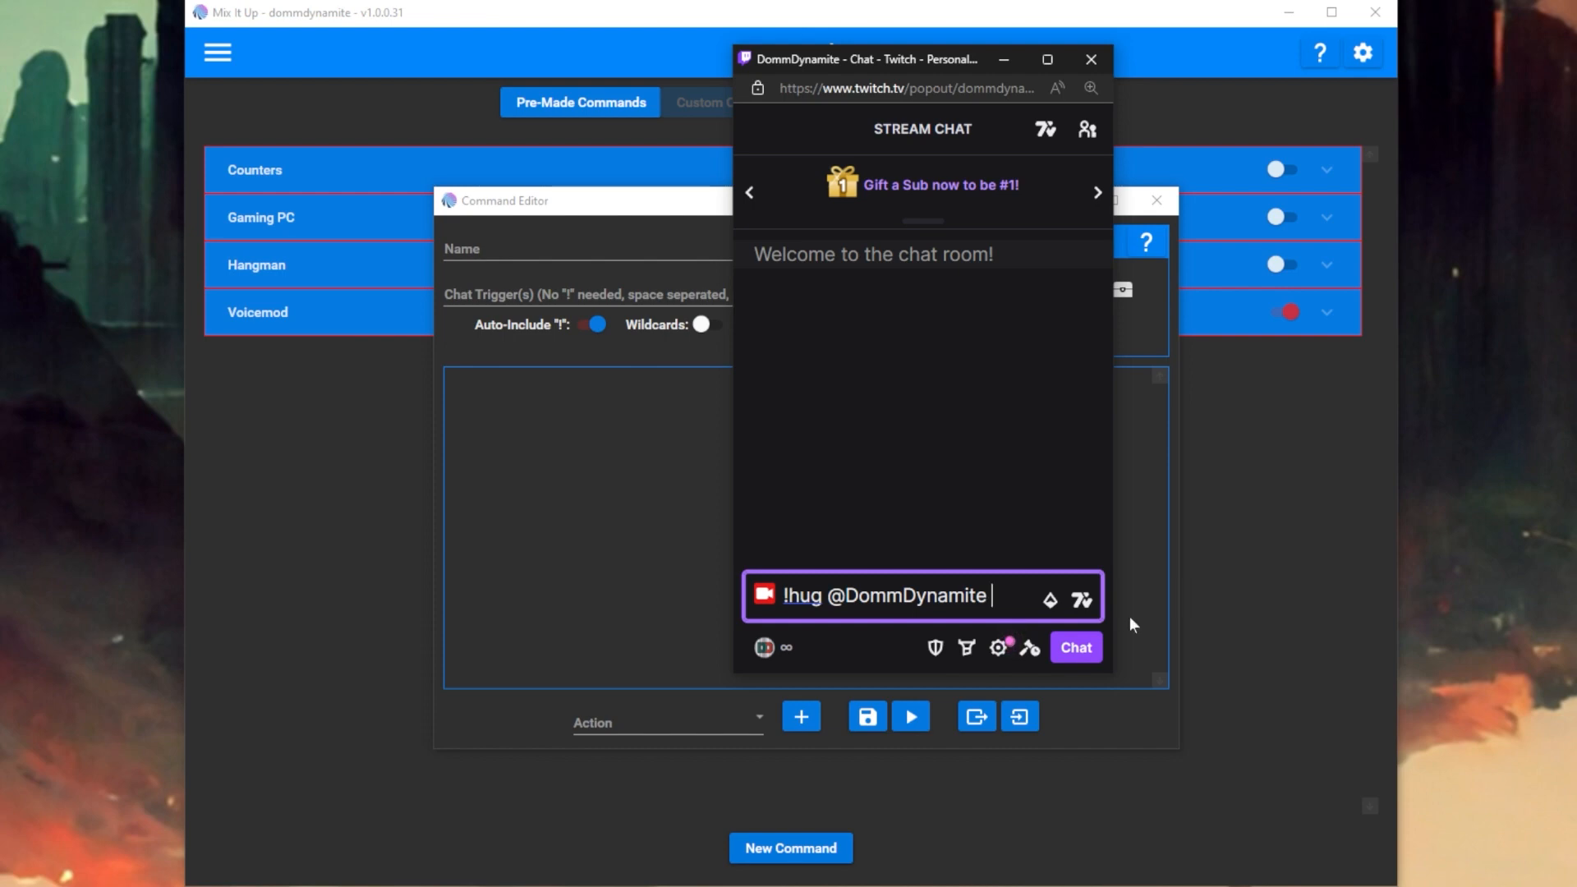
Move the chat pop-out around beside the Usage Requirements and look at the command's Arguments requirement.
drag(923, 66, 574, 76)
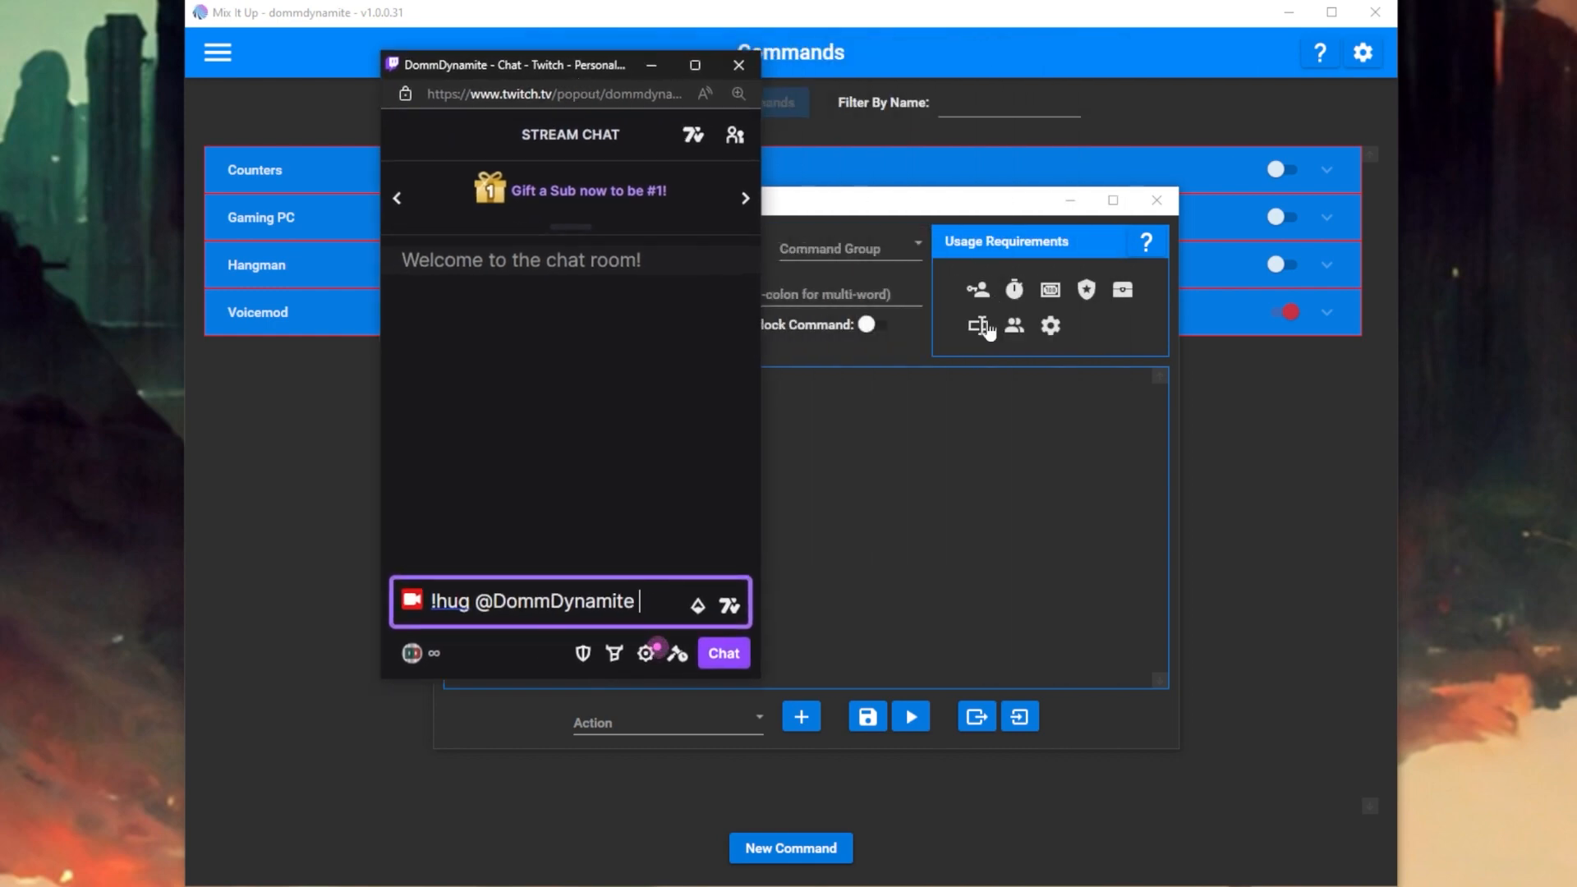
click(977, 325)
click(627, 150)
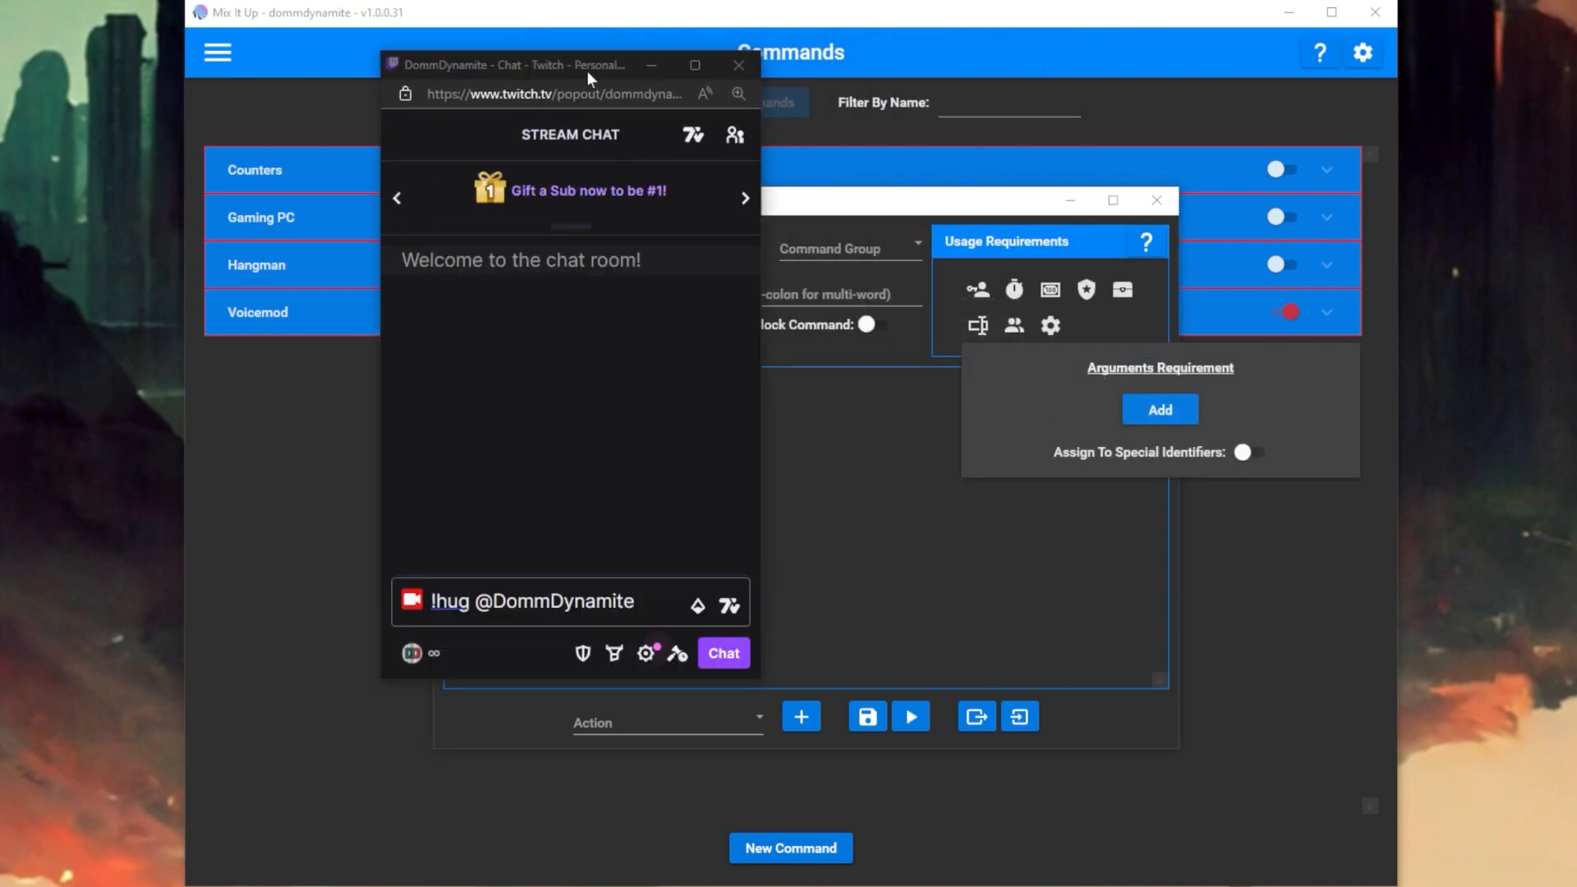
drag(586, 71, 708, 73)
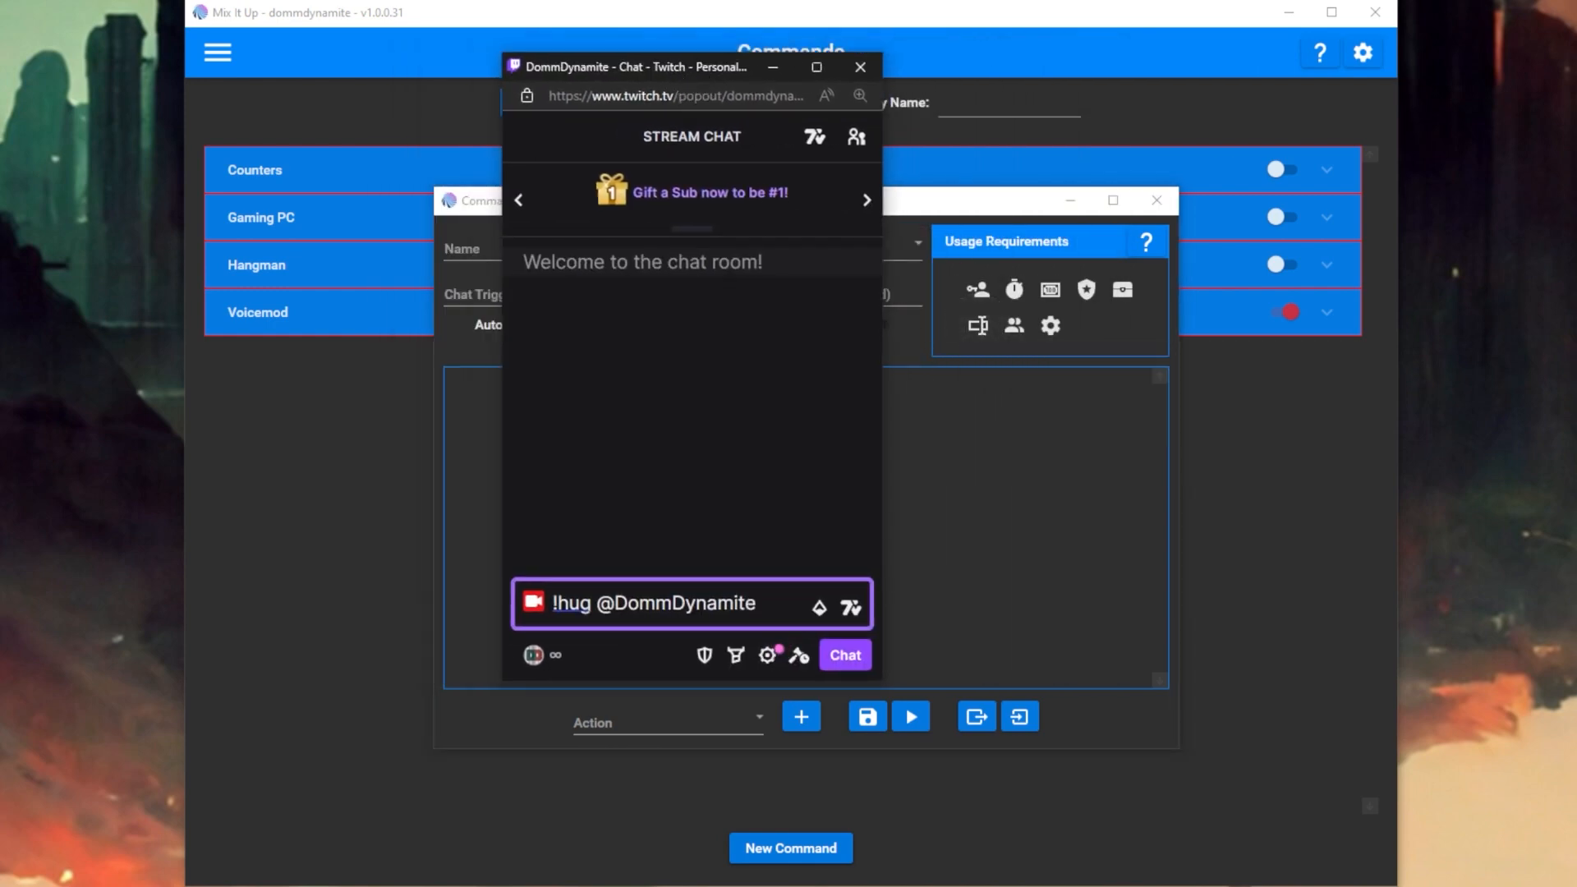
Replace the drafted chat message with the example "!deaths 51".
drag(596, 603, 558, 603)
text(dea)
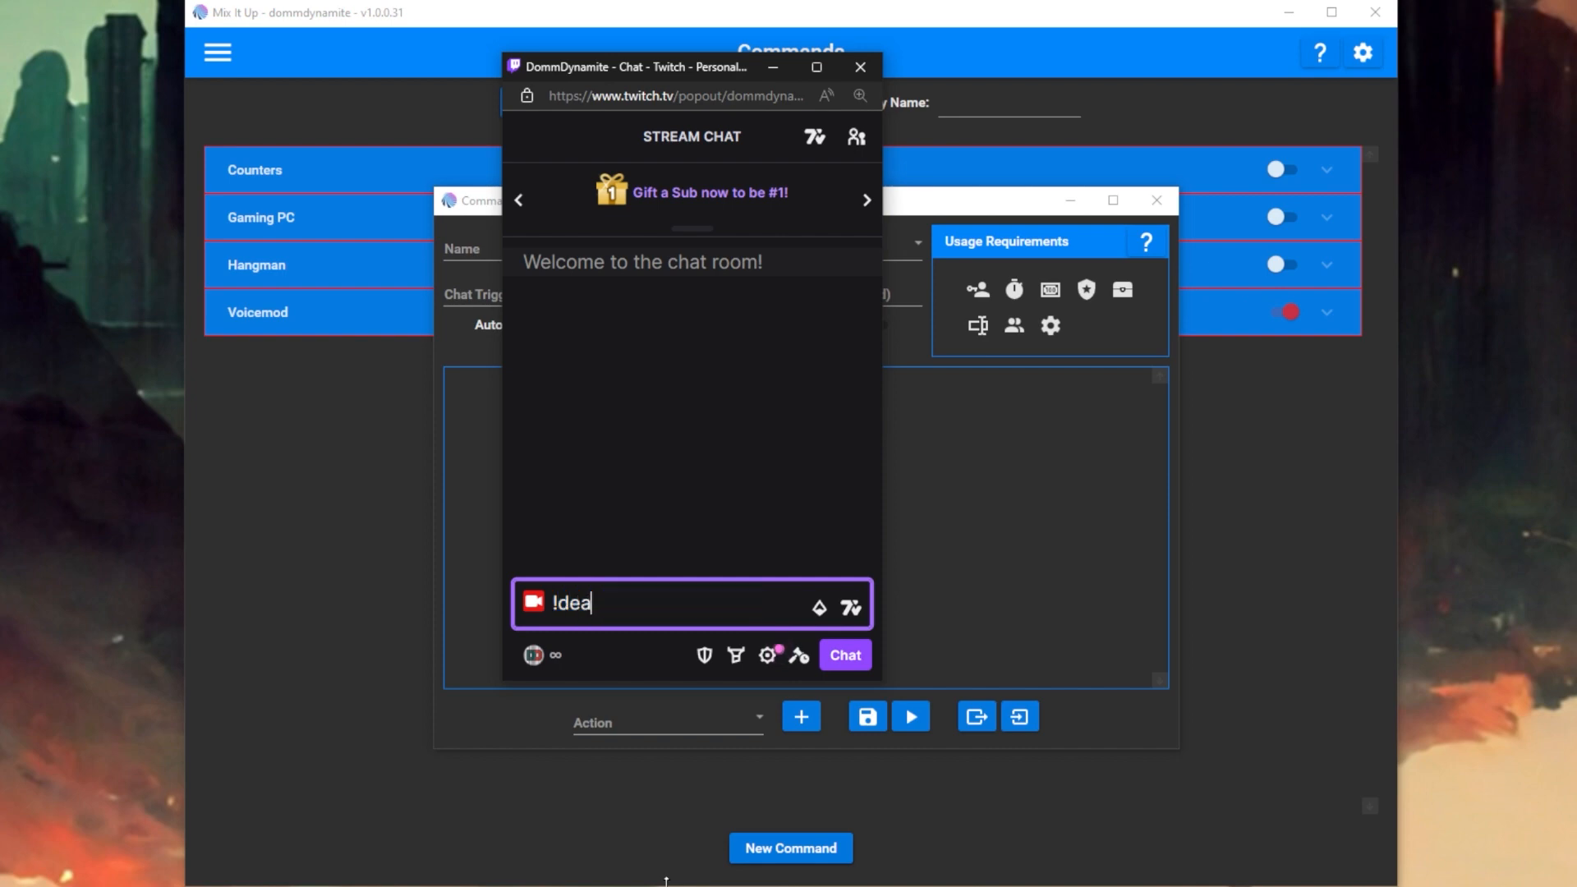
text(ths 51)
key(BackSpace)
key(BackSpace)
key(BackSpace)
text(n)
key(BackSpace)
text(51)
Clear the drafted chat message and move the chat pop-out away from the command editor.
key(BackSpace)
key(BackSpace)
key(BackSpace)
key(BackSpace)
key(BackSpace)
key(BackSpace)
key(BackSpace)
key(BackSpace)
key(BackSpace)
key(BackSpace)
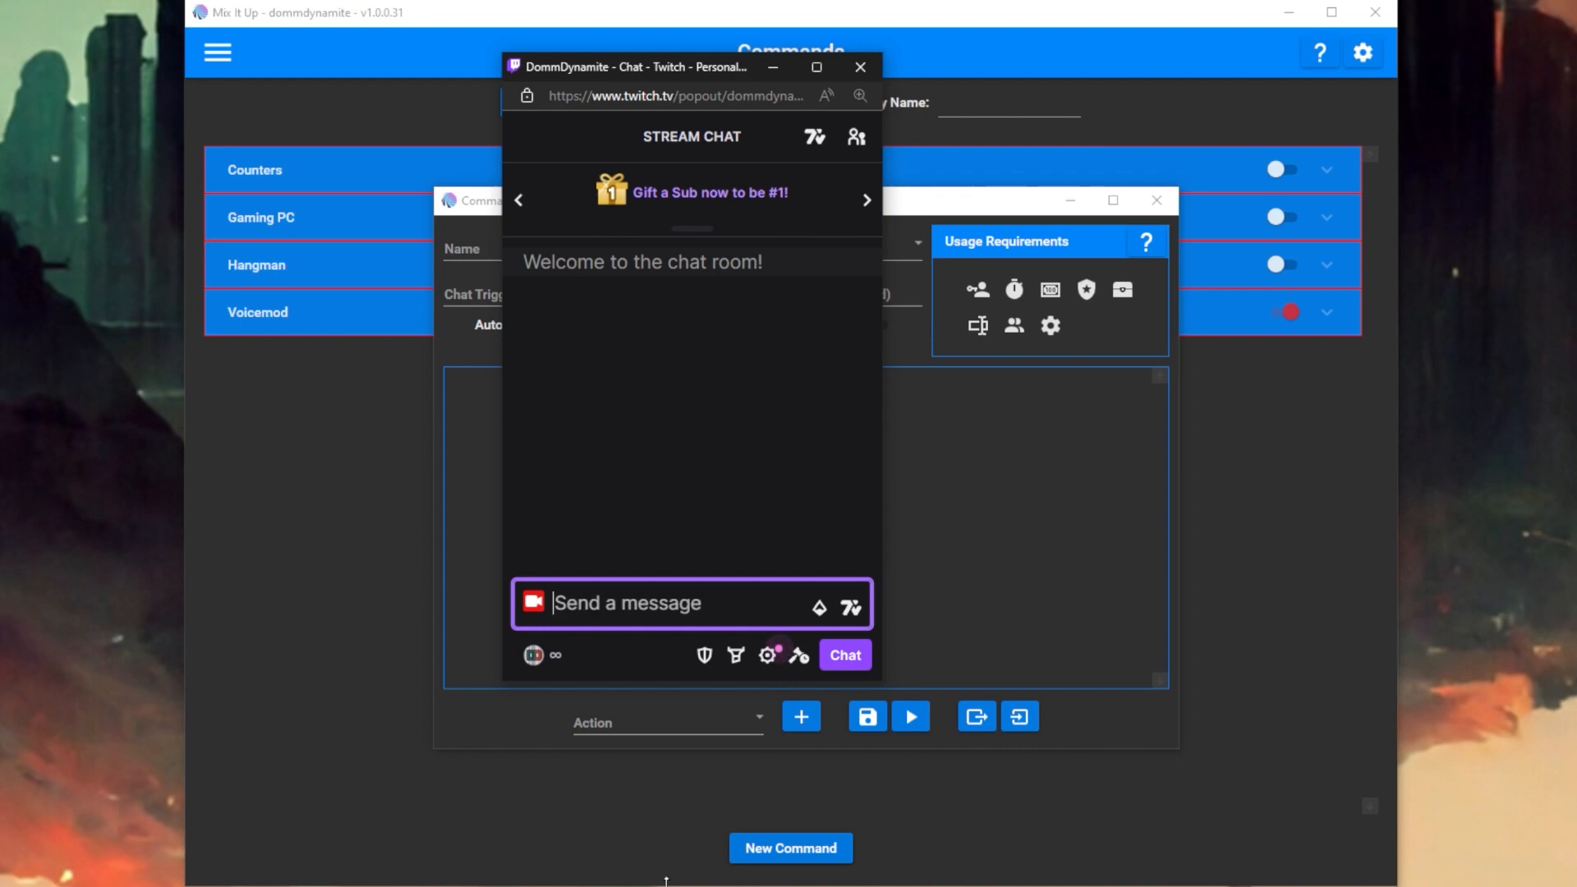
drag(742, 70, 0, 123)
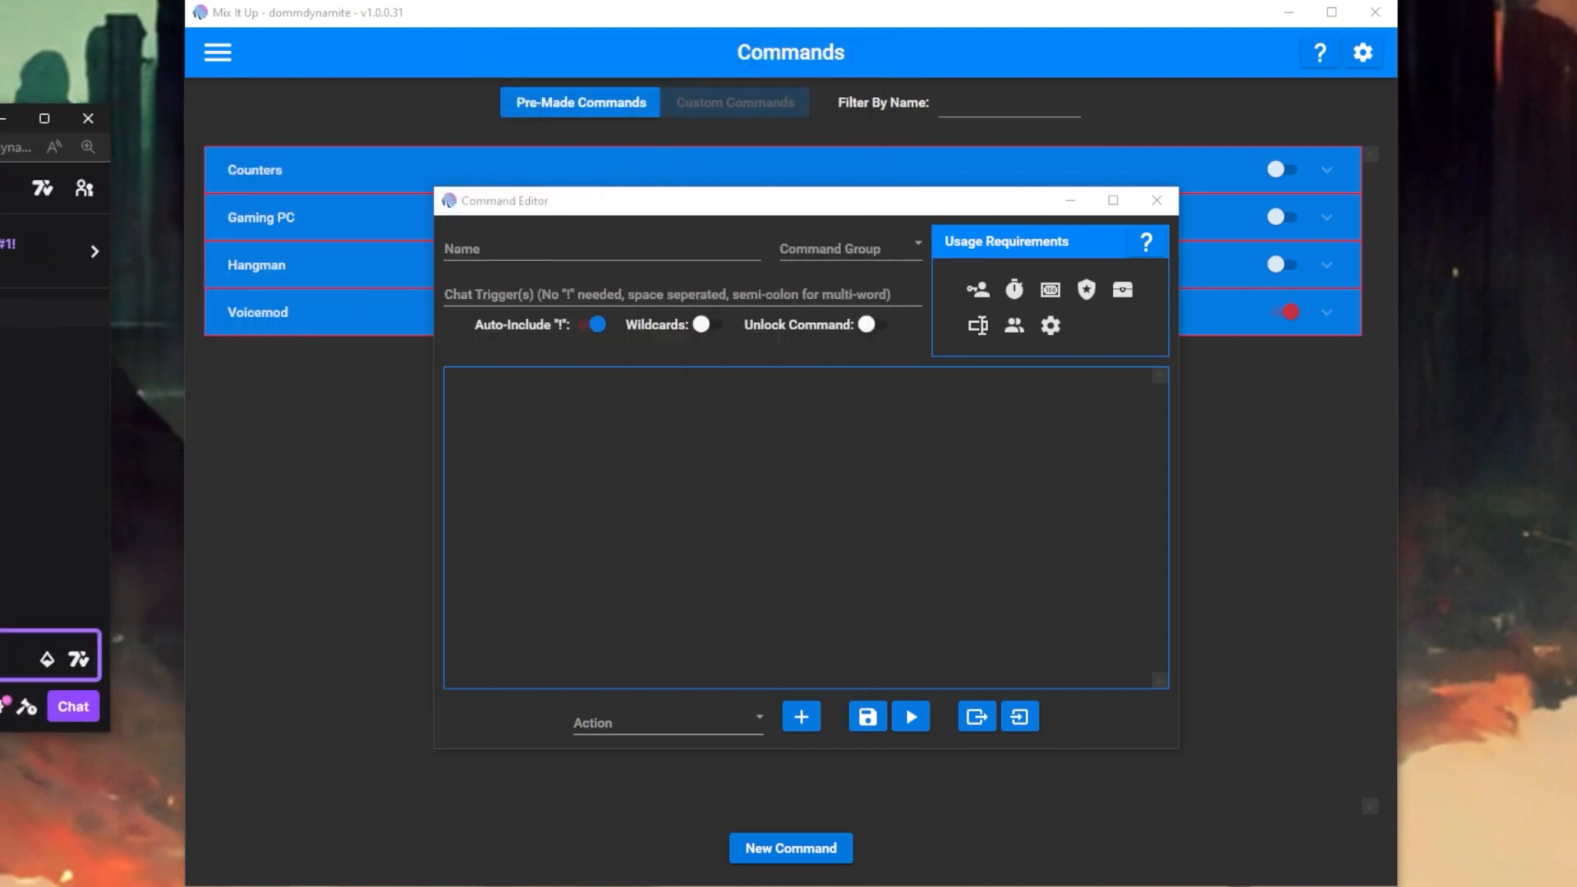
Add an argument named "NumberOfHugs" of type Number to the command's Arguments requirement.
click(974, 327)
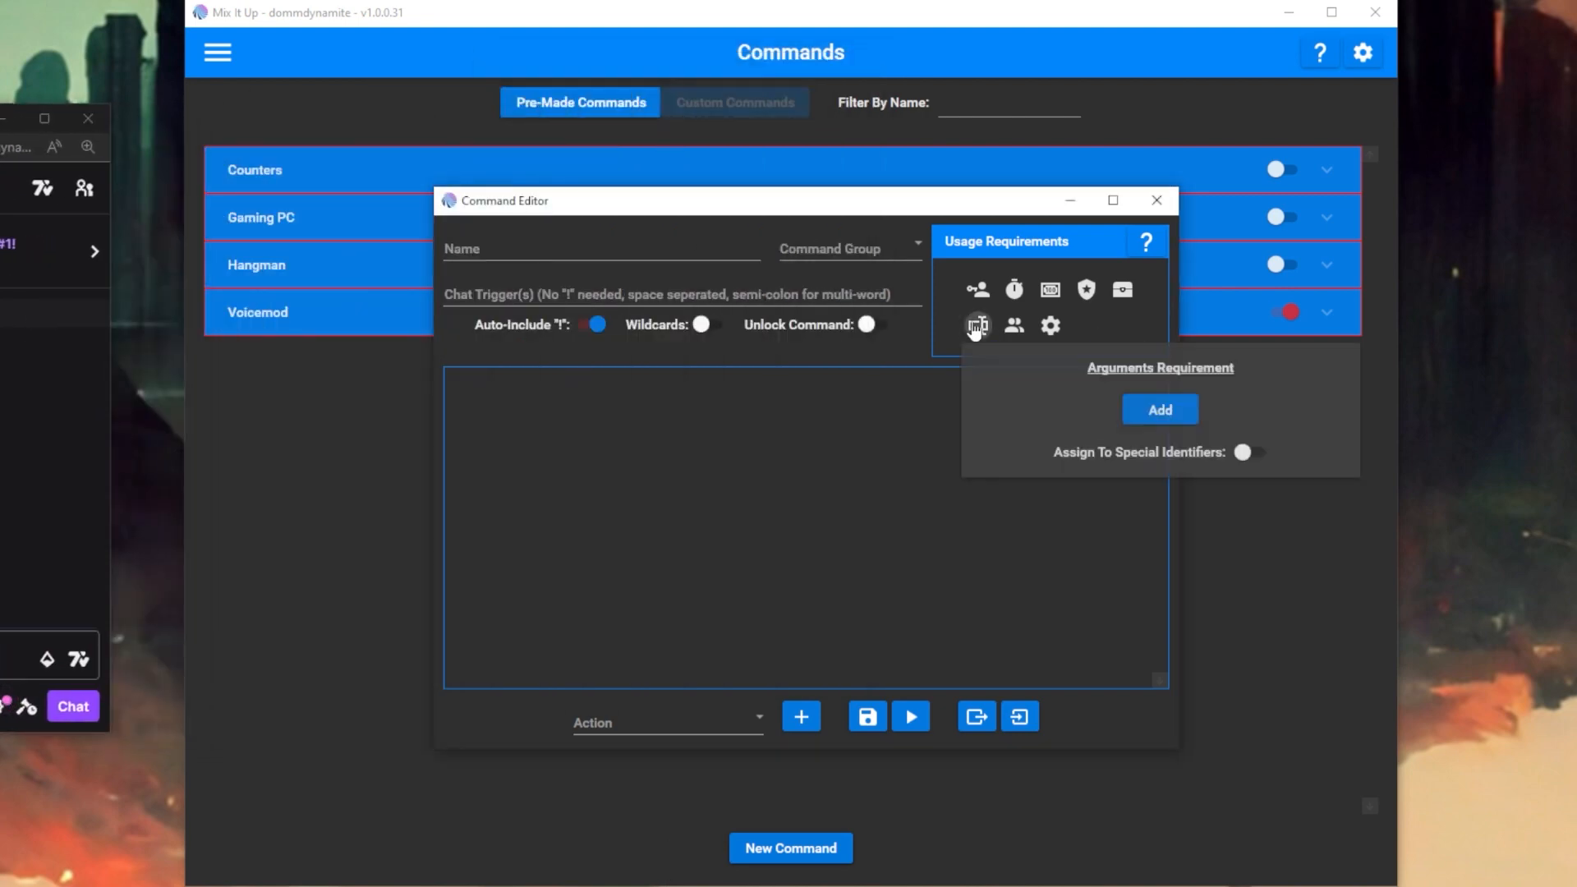
click(1160, 409)
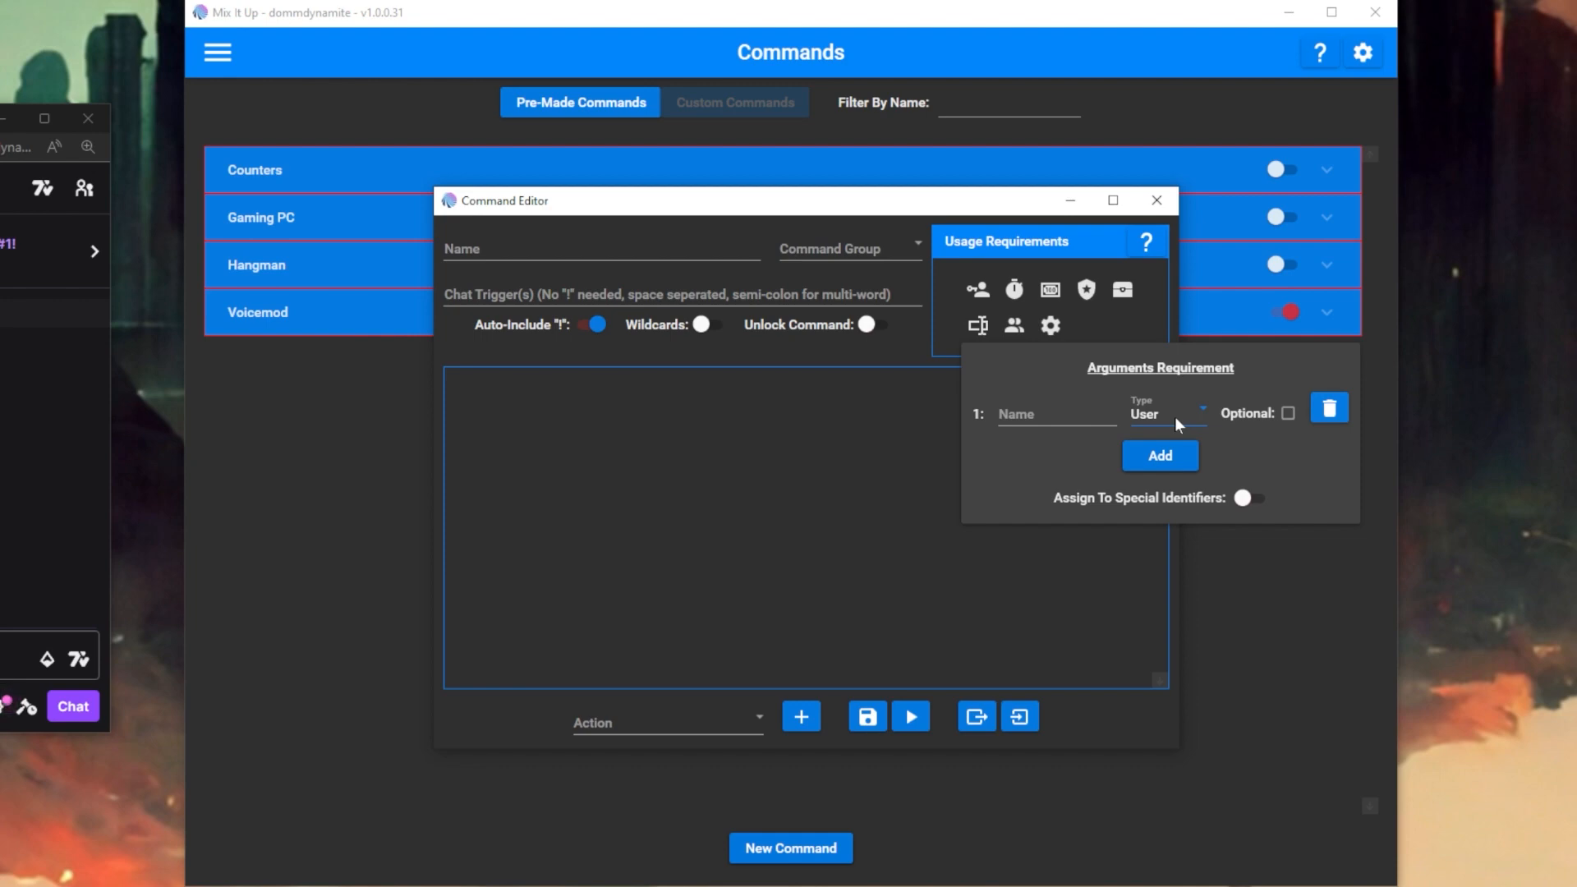
click(1055, 415)
text(NumberOfHugs)
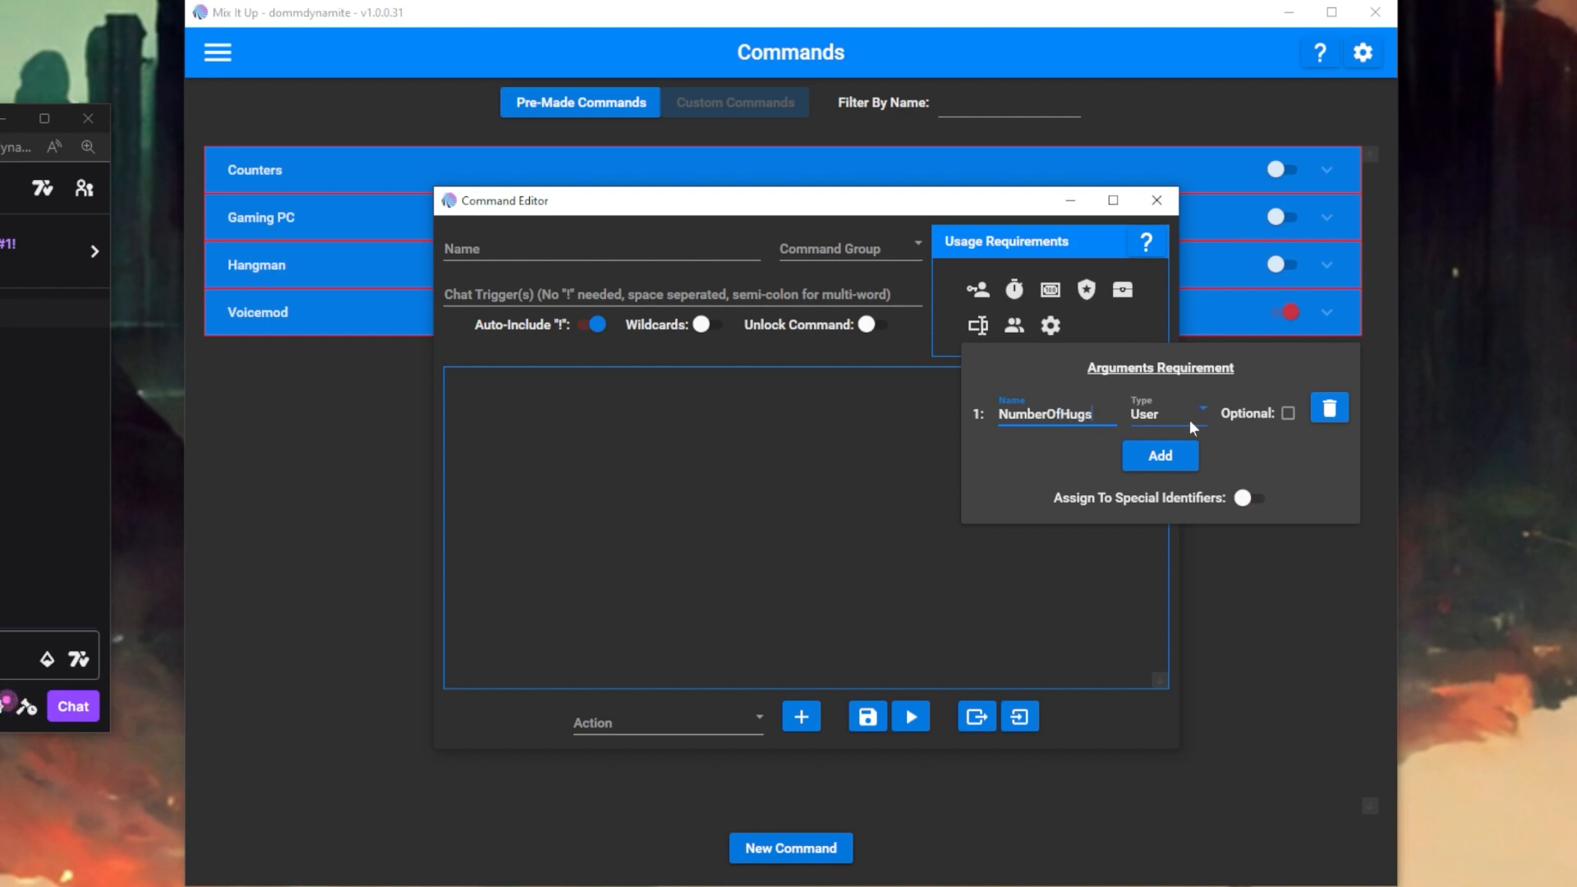
click(1189, 421)
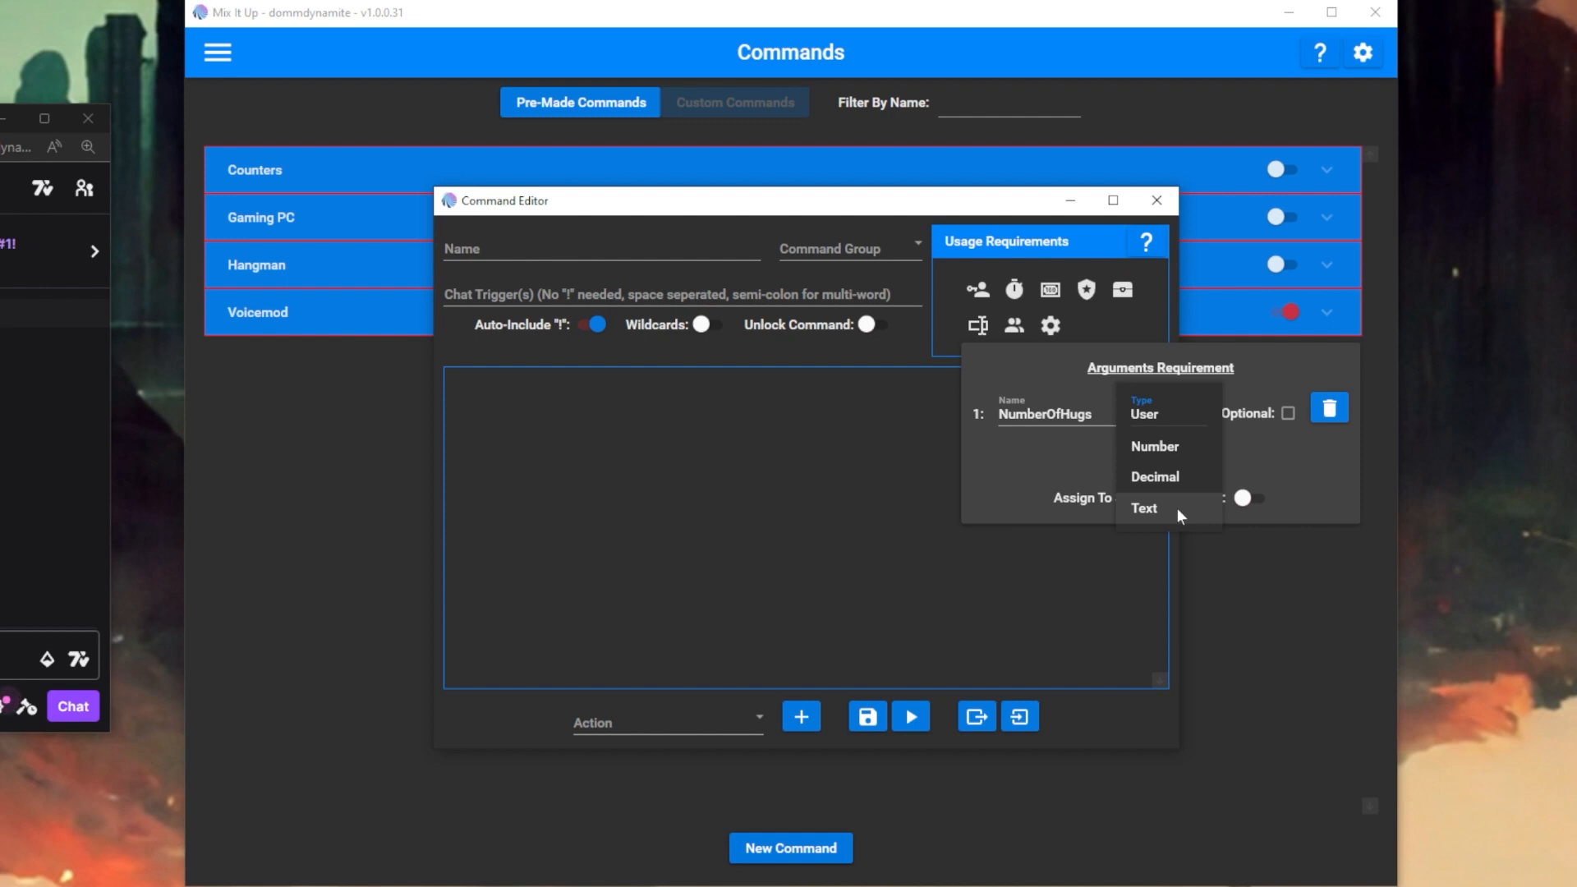
click(1174, 448)
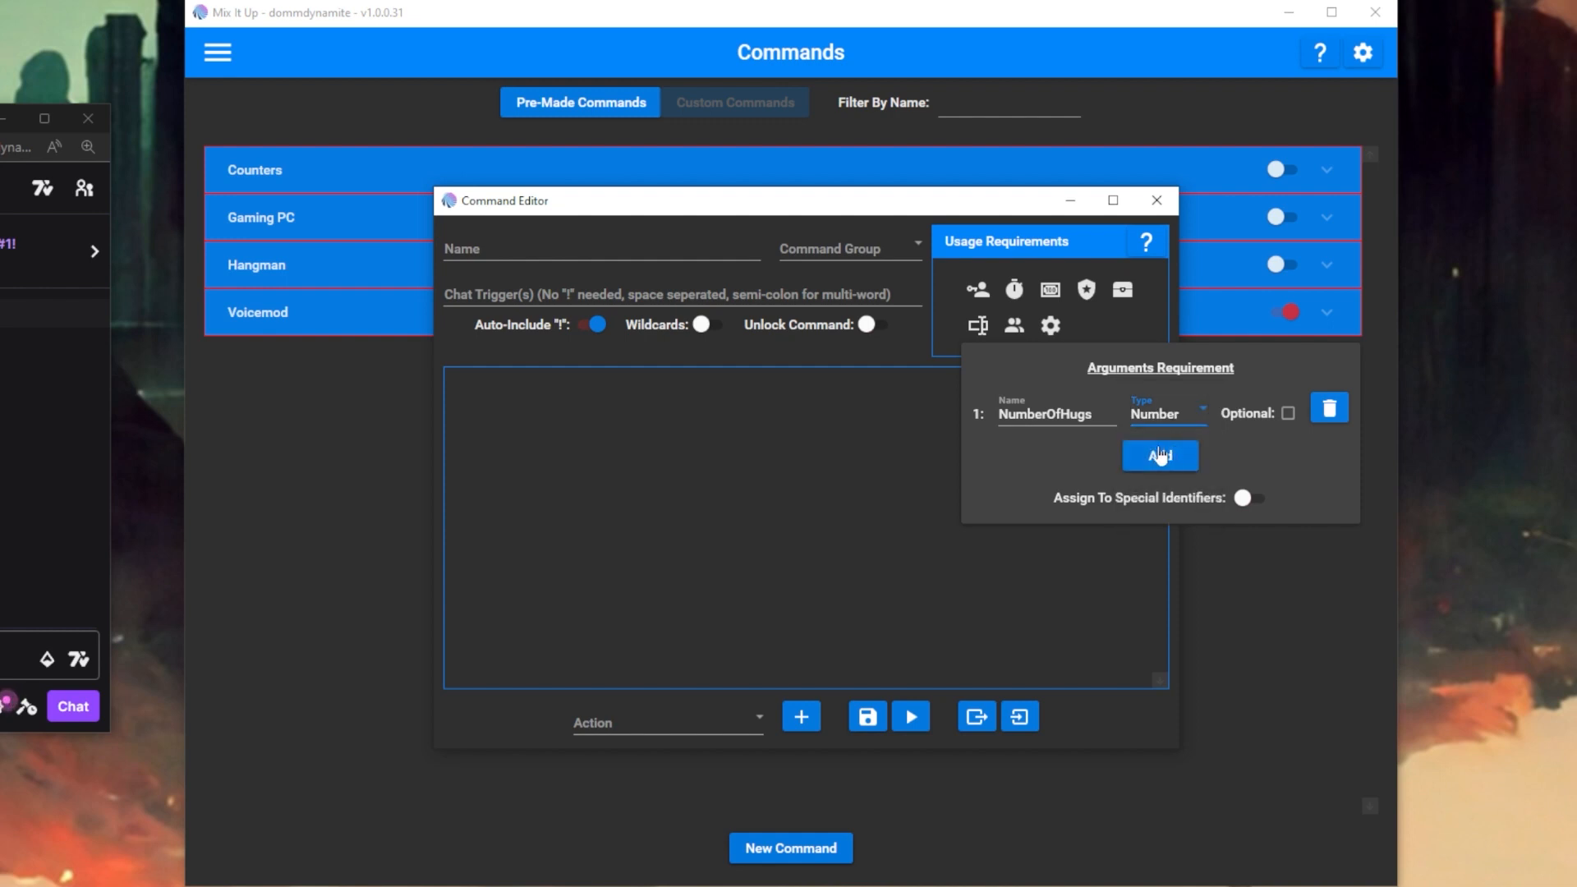
Try the Optional setting of the NumberOfHugs argument, restore it, and delete the argument.
click(1286, 414)
click(1286, 412)
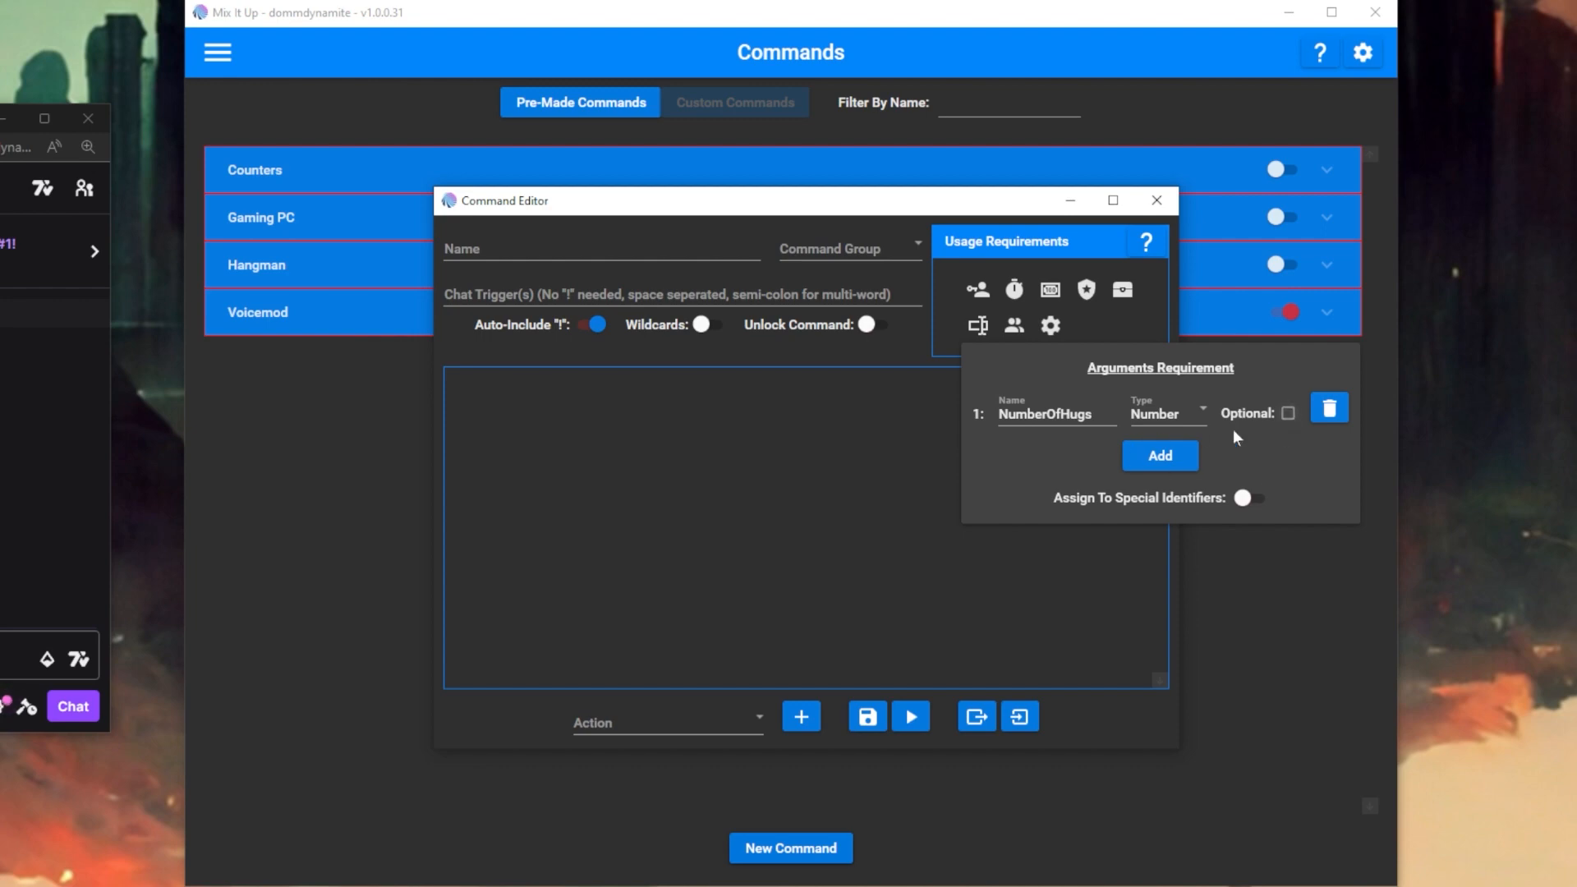
click(1330, 409)
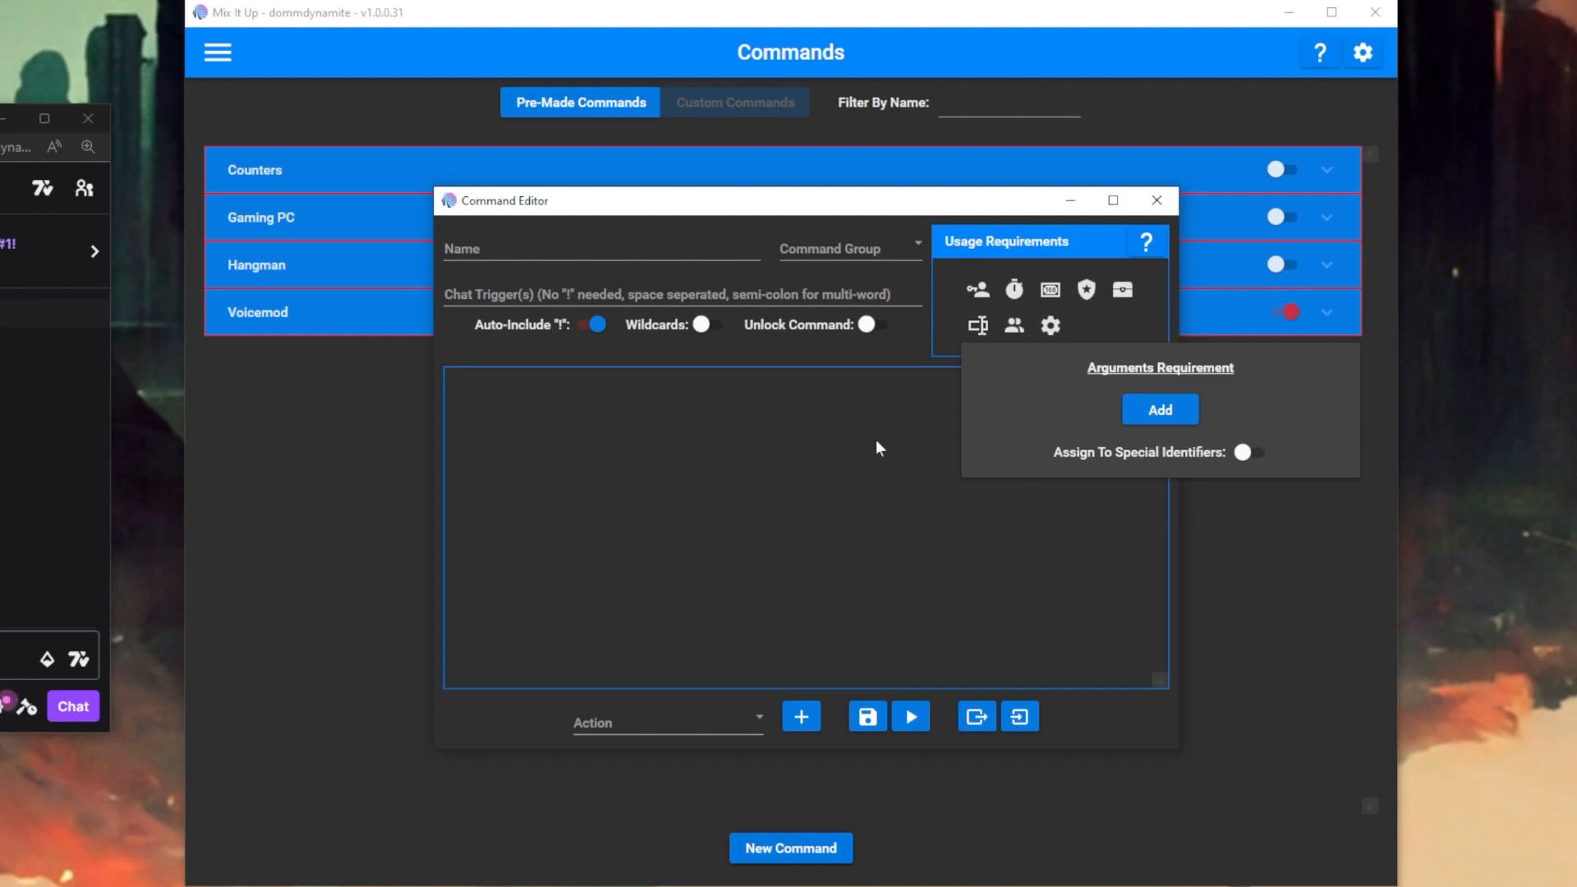
click(898, 407)
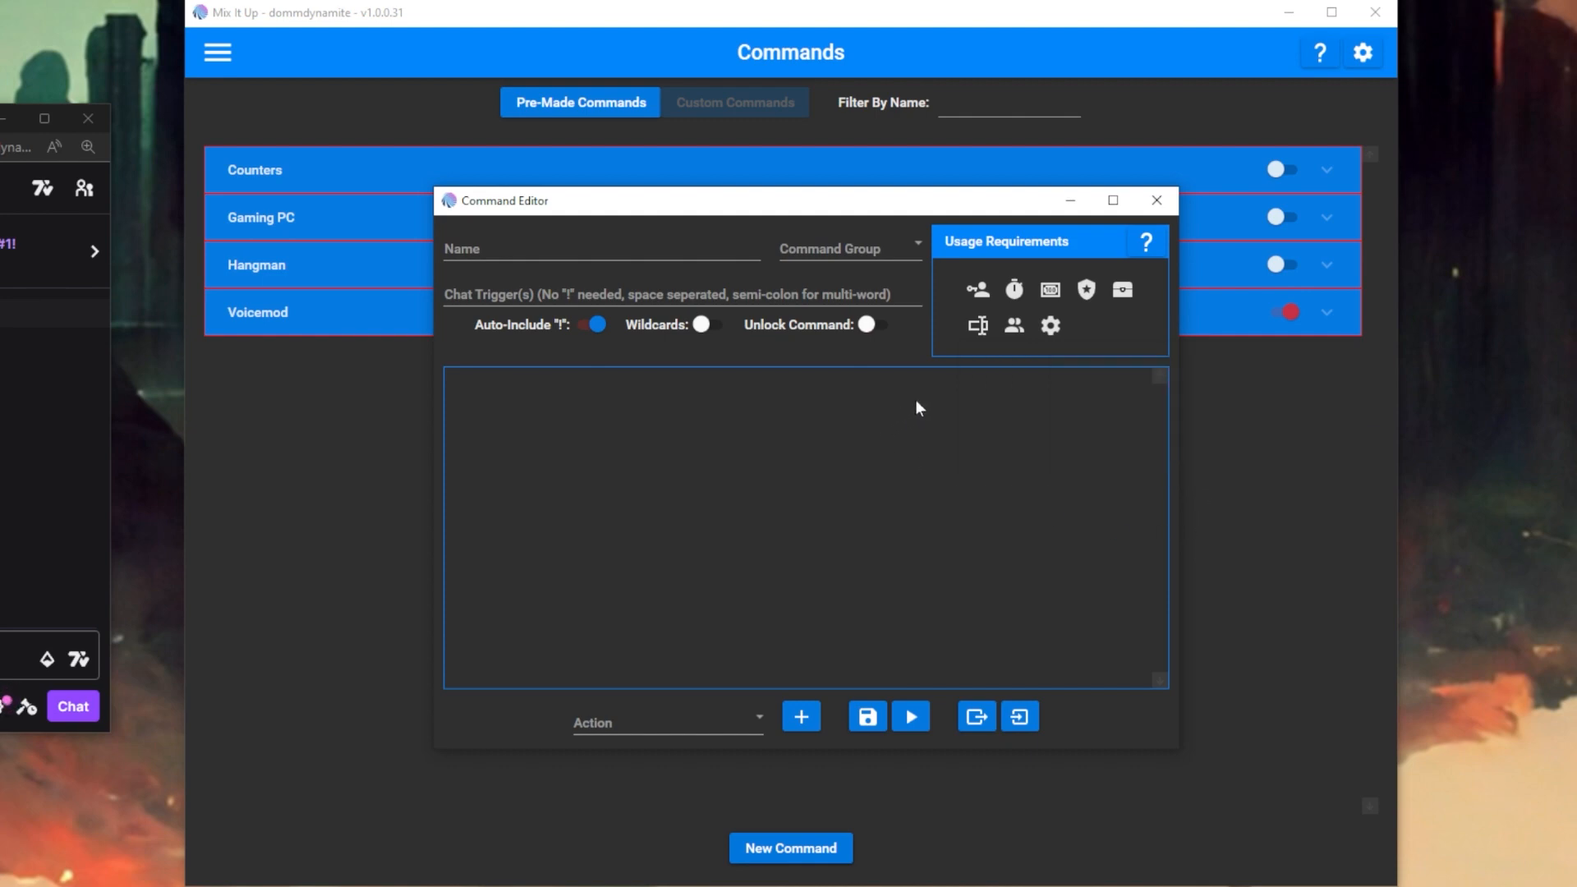
Try a threshold requirement of 2 required users together with a time span in seconds.
click(1015, 334)
mouse_move(1015, 335)
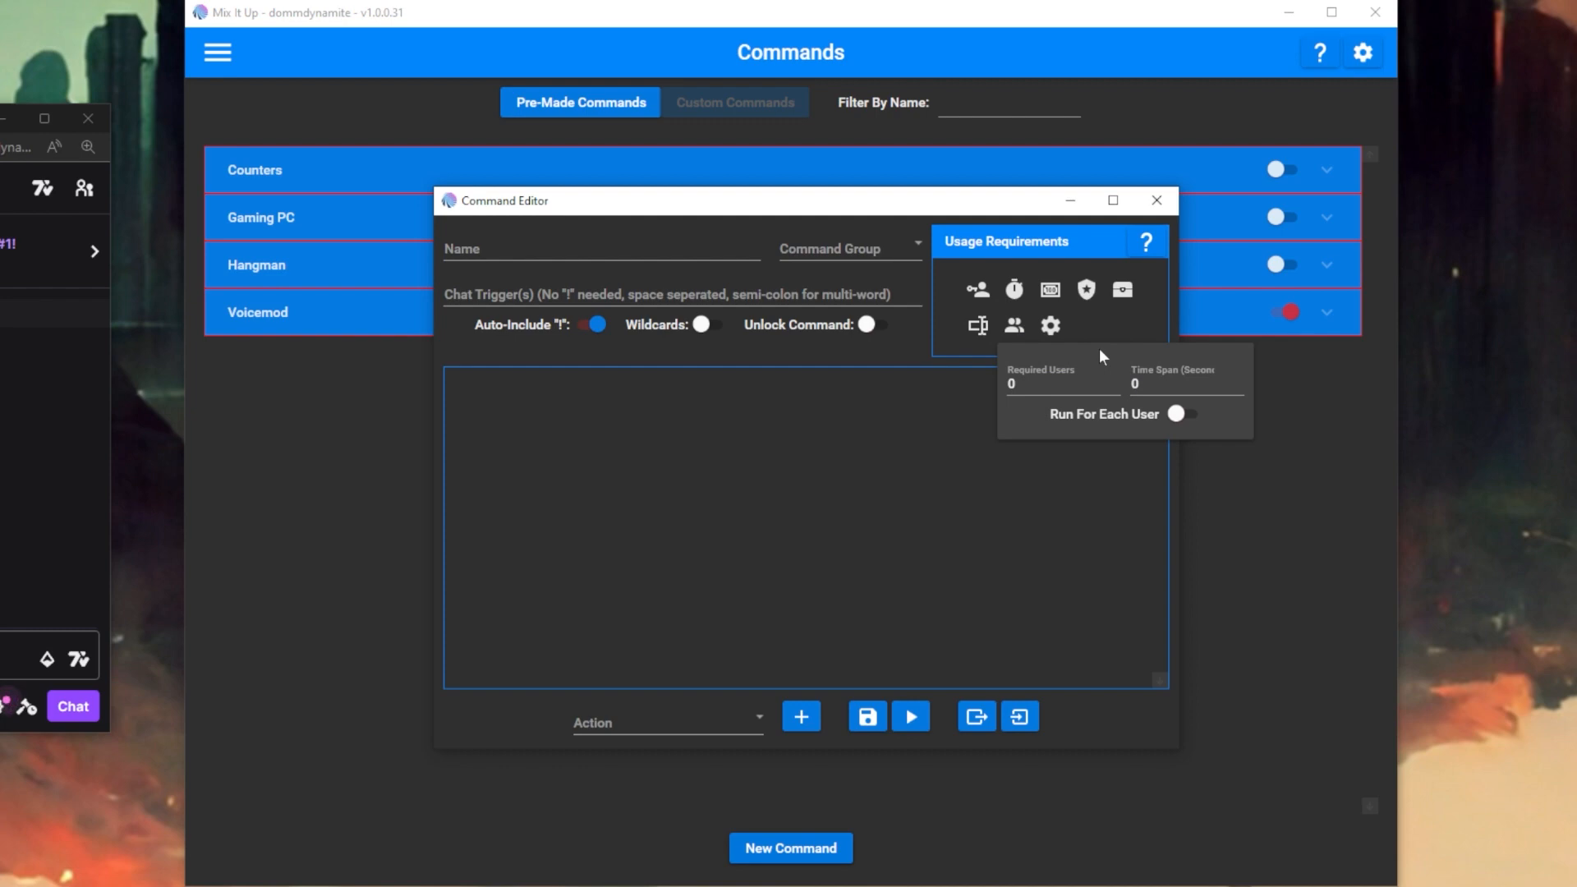
click(1068, 383)
click(1016, 382)
text(2)
click(1131, 383)
text(0)
Reset the threshold requirement's Required Users and Time Span to 0.
click(1017, 385)
key(BackSpace)
key(Tab)
key(BackSpace)
key(BackSpace)
text(0)
key(shift+Tab)
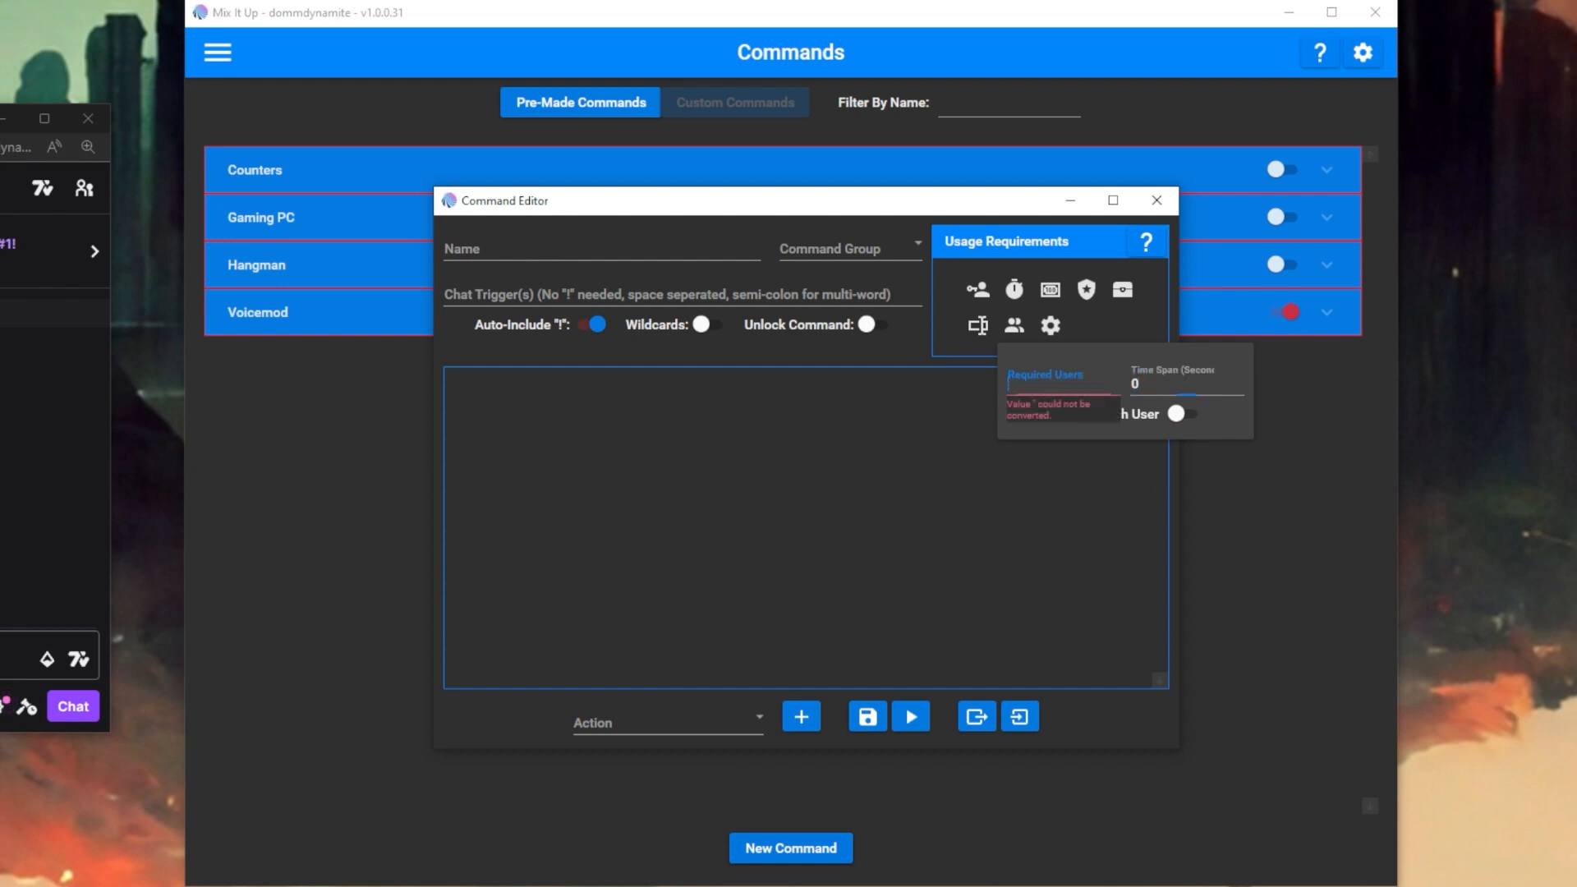
text(0)
Toggle the Show On Chat List Context Menu and Delete Chat Message When Run settings of the command.
mouse_move(1013, 330)
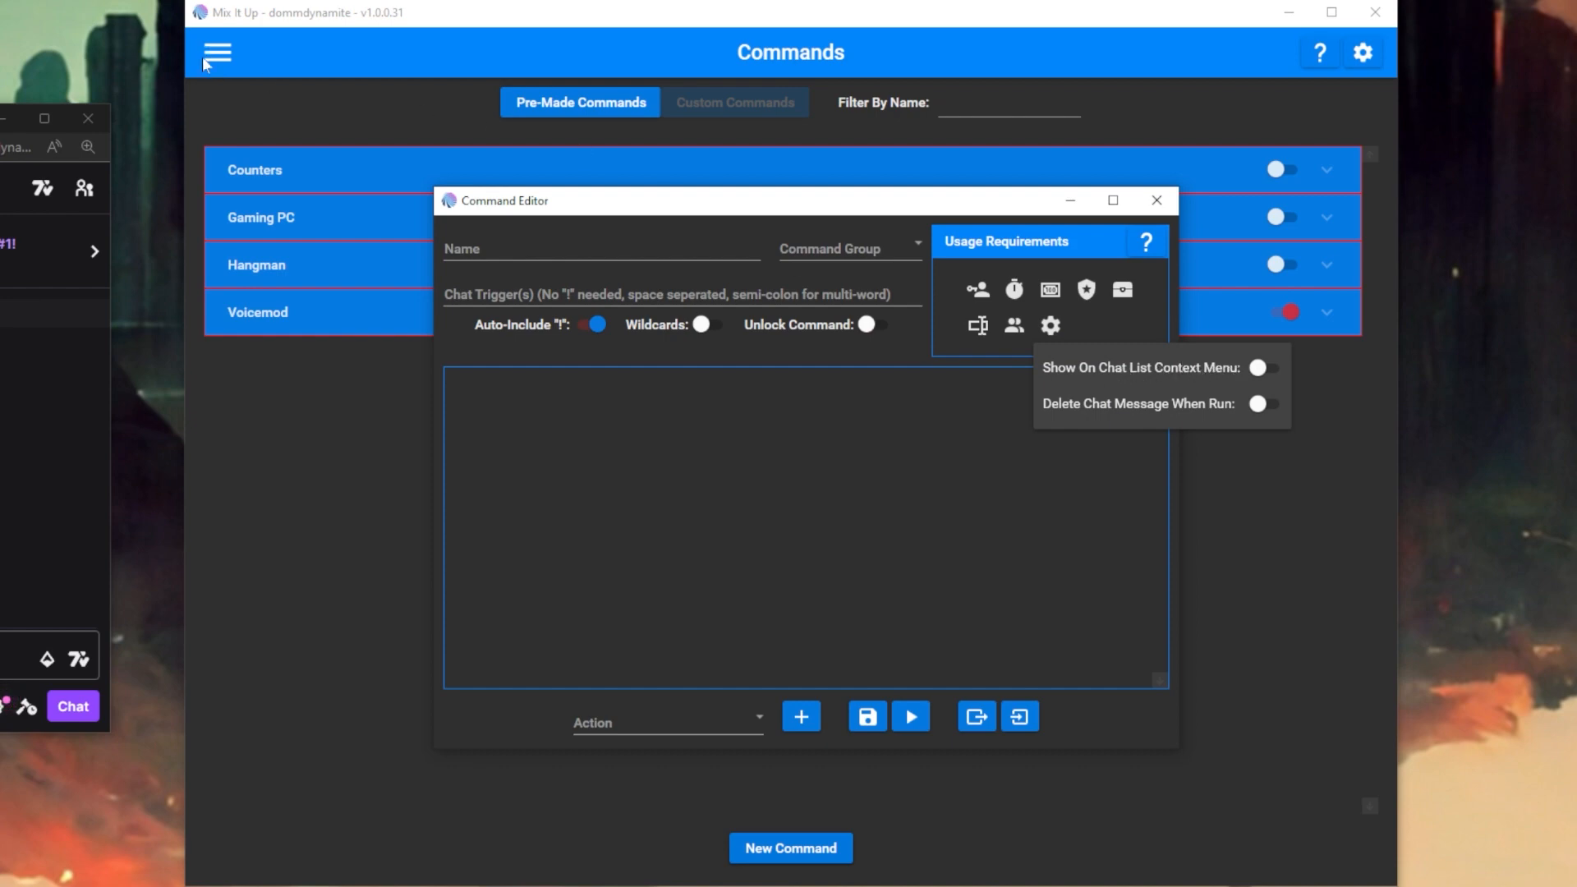
click(1260, 368)
click(1262, 404)
click(1129, 315)
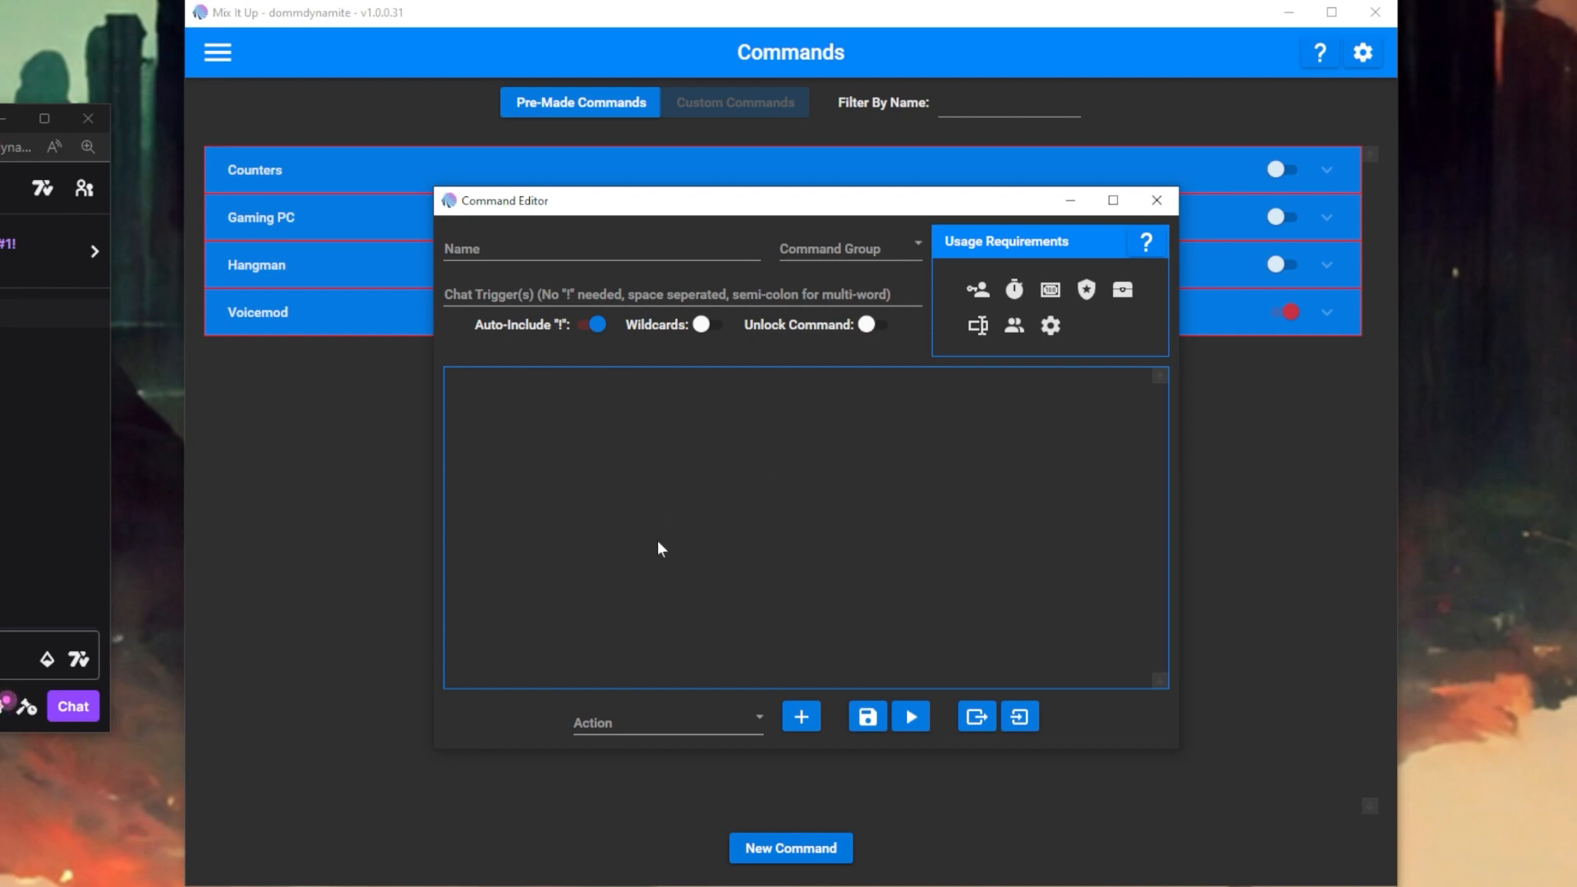
Browse the available action types and choose Chat Message.
click(743, 718)
scroll(777, 392, down, 1)
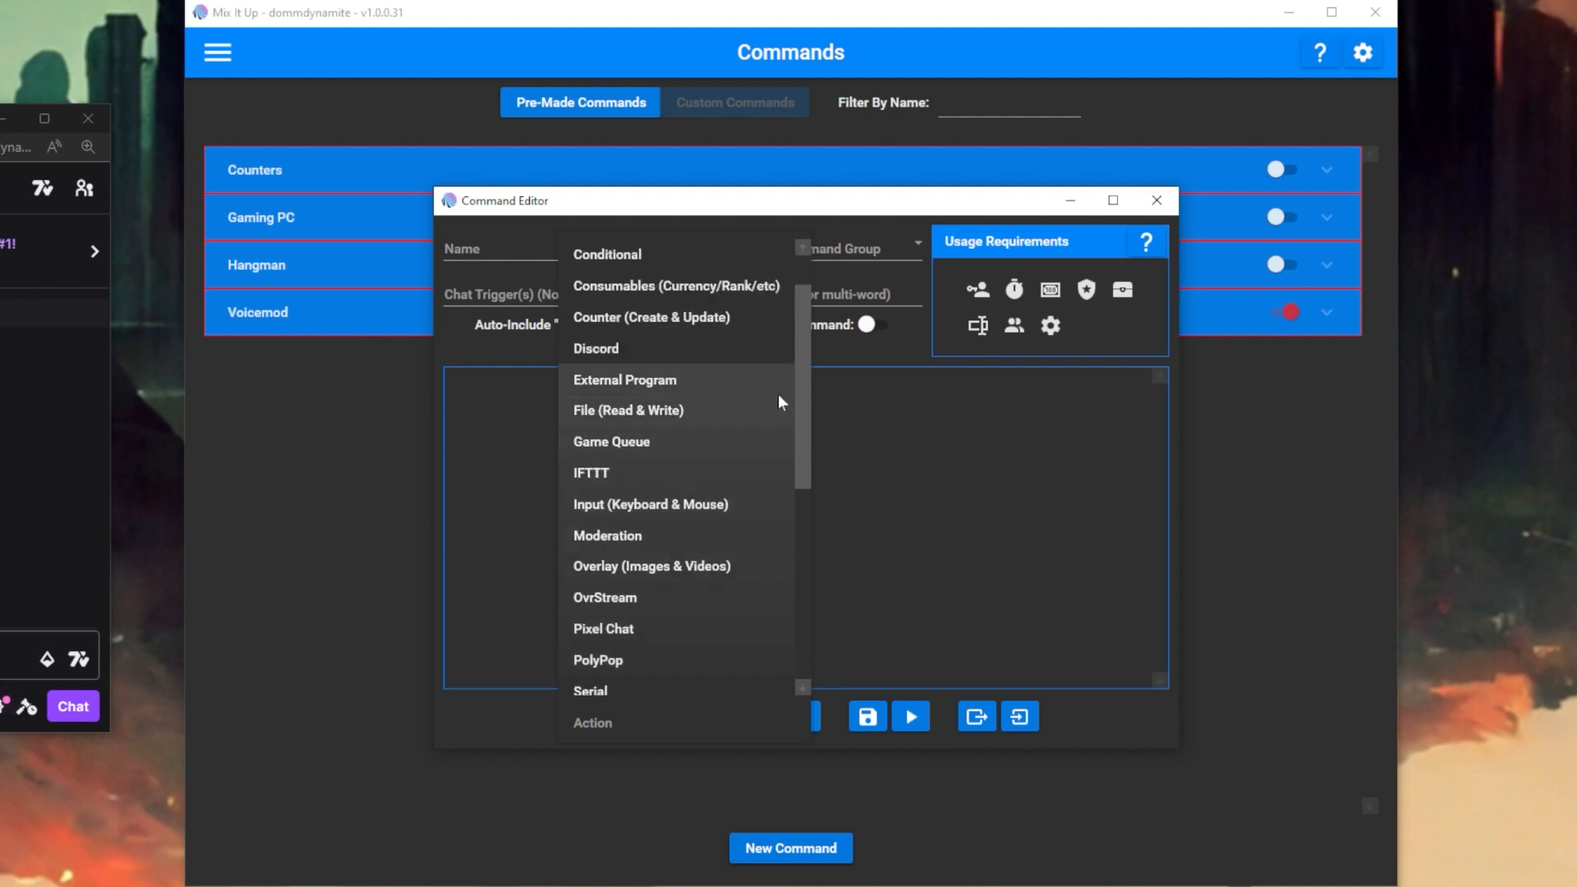
drag(803, 397, 802, 327)
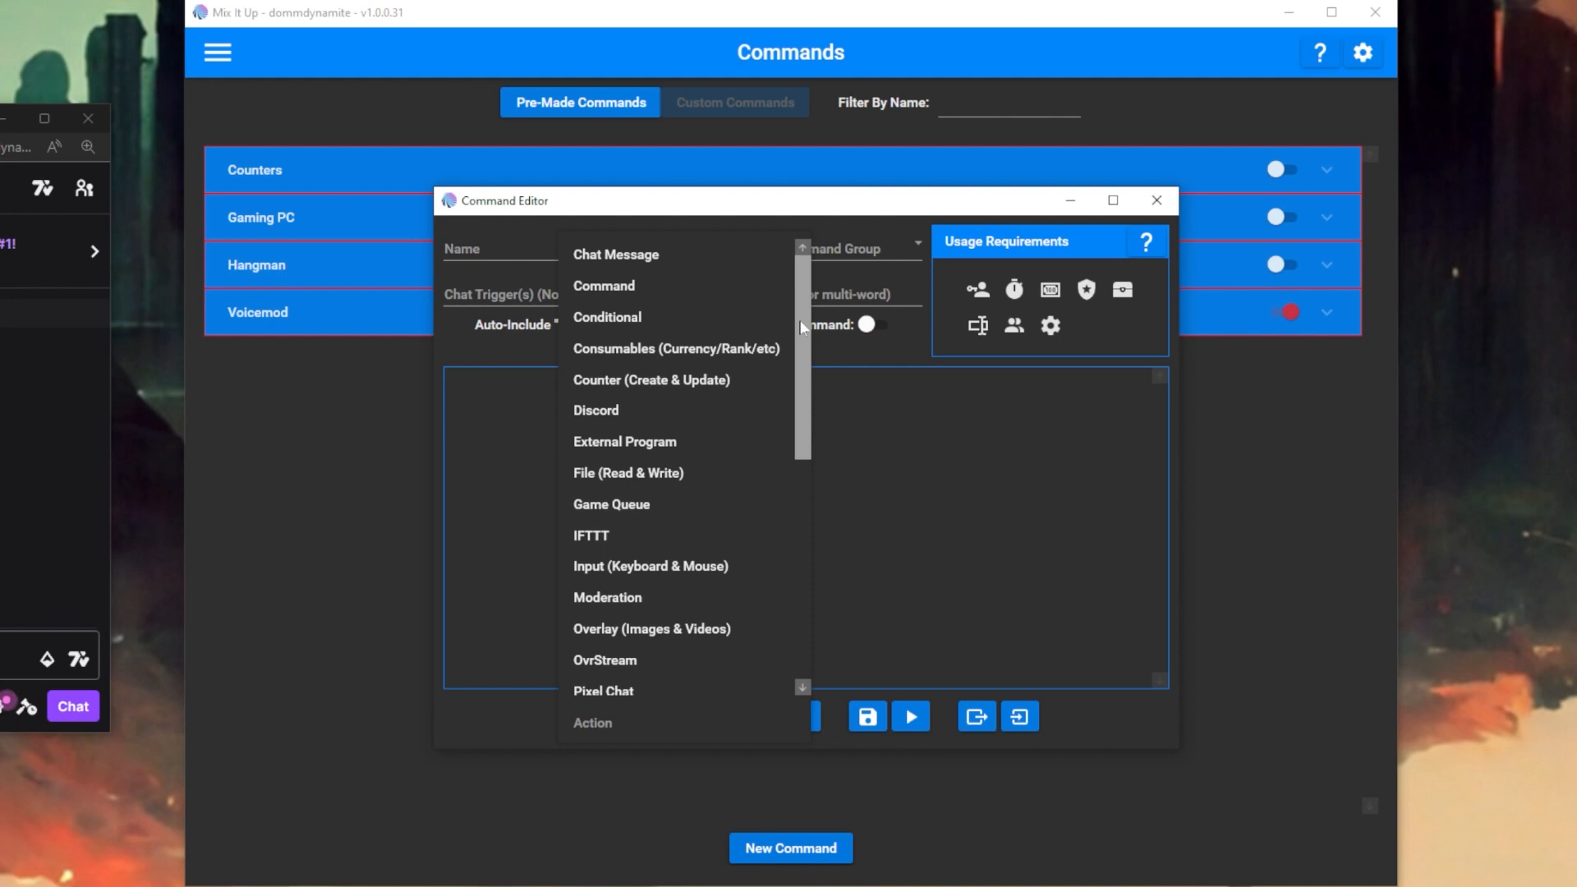
click(612, 256)
Name the command "Hug" and assign it to a new command group called "Example Commands".
click(574, 251)
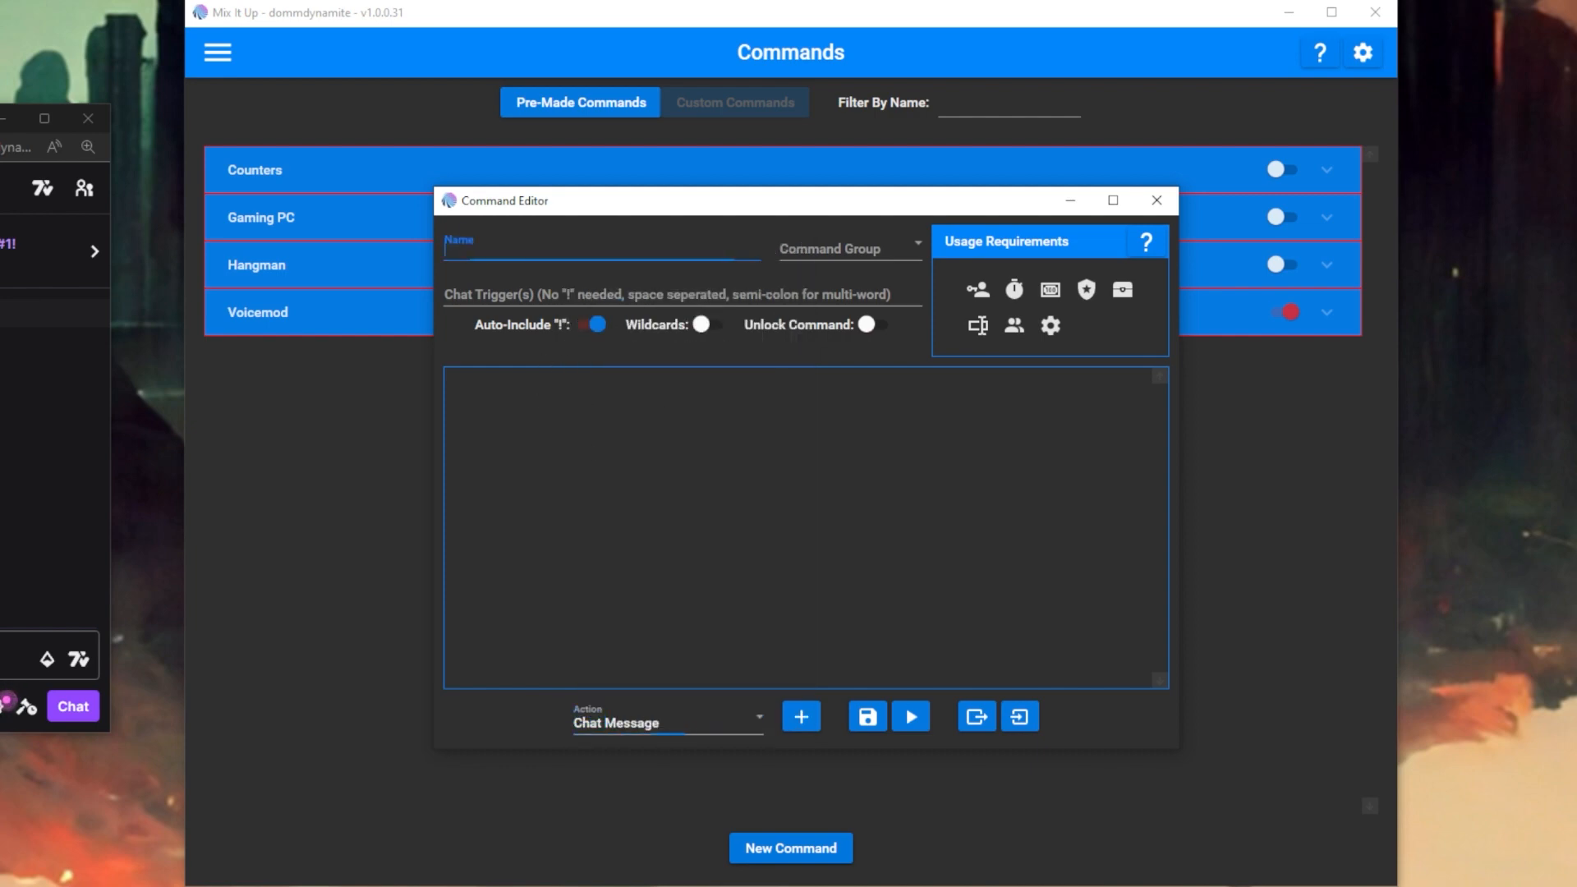
text(Hug)
click(816, 248)
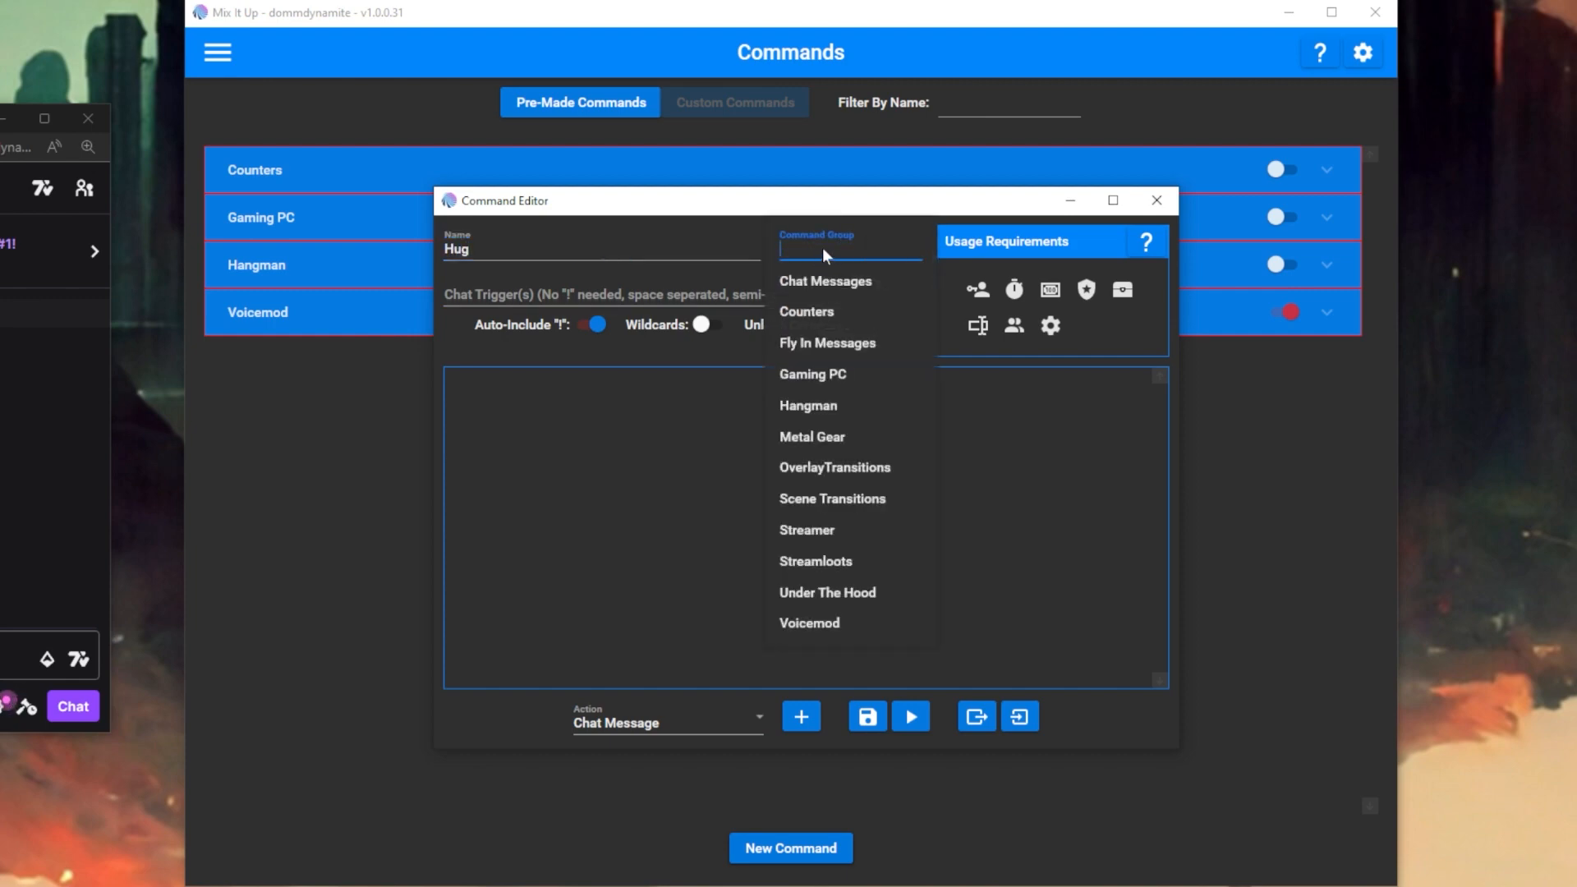
text(Example Commands)
Enter "hug hugs love loves luv" as the command's chat triggers.
click(662, 298)
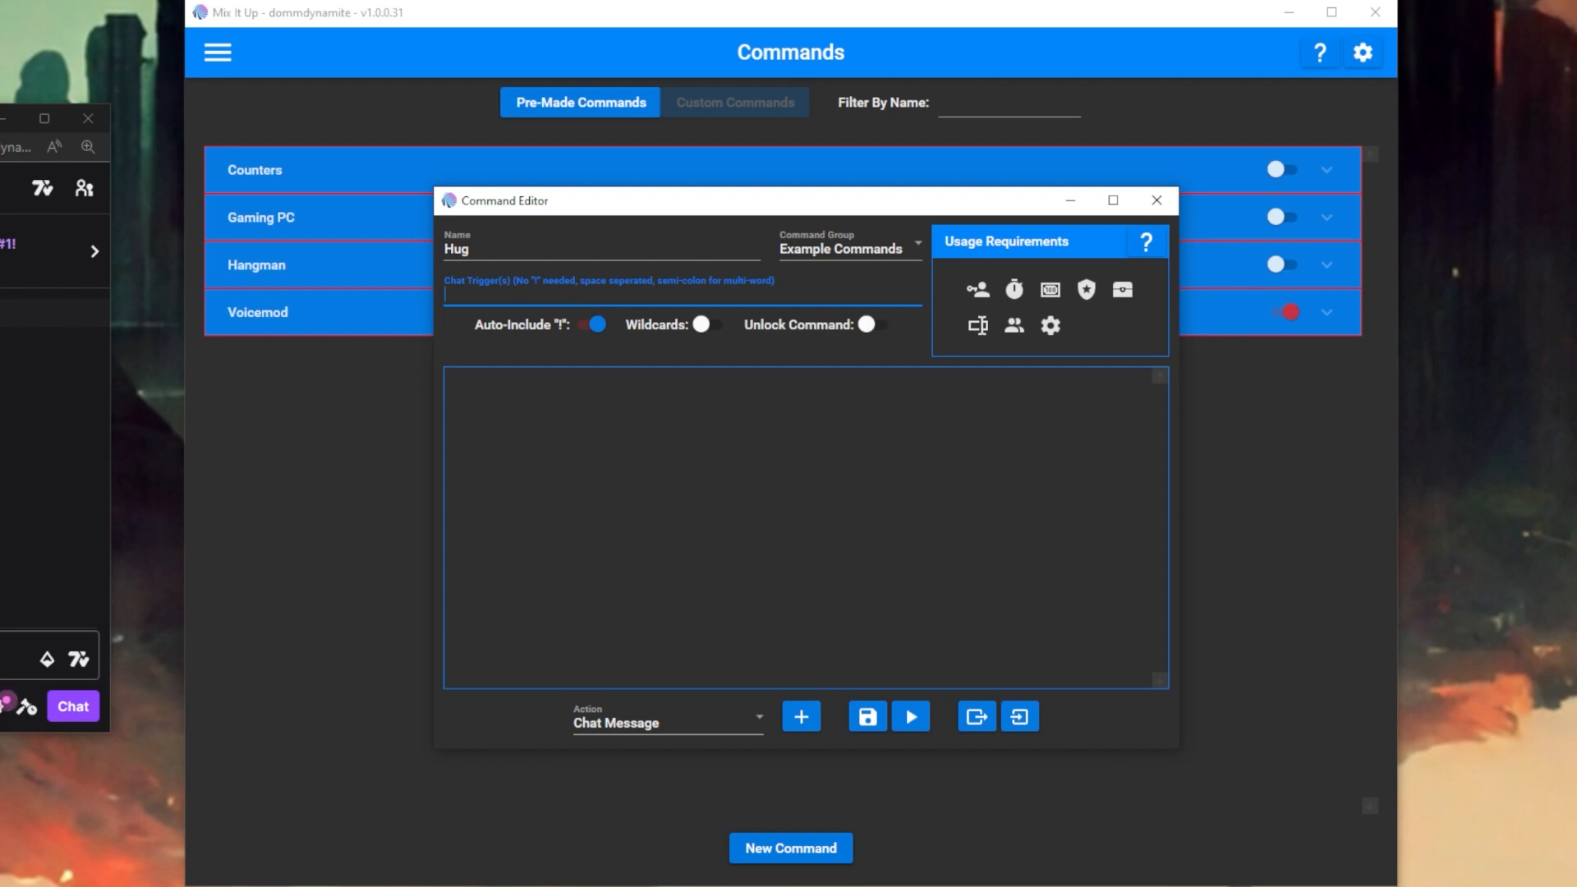
text(hug hugs love loves)
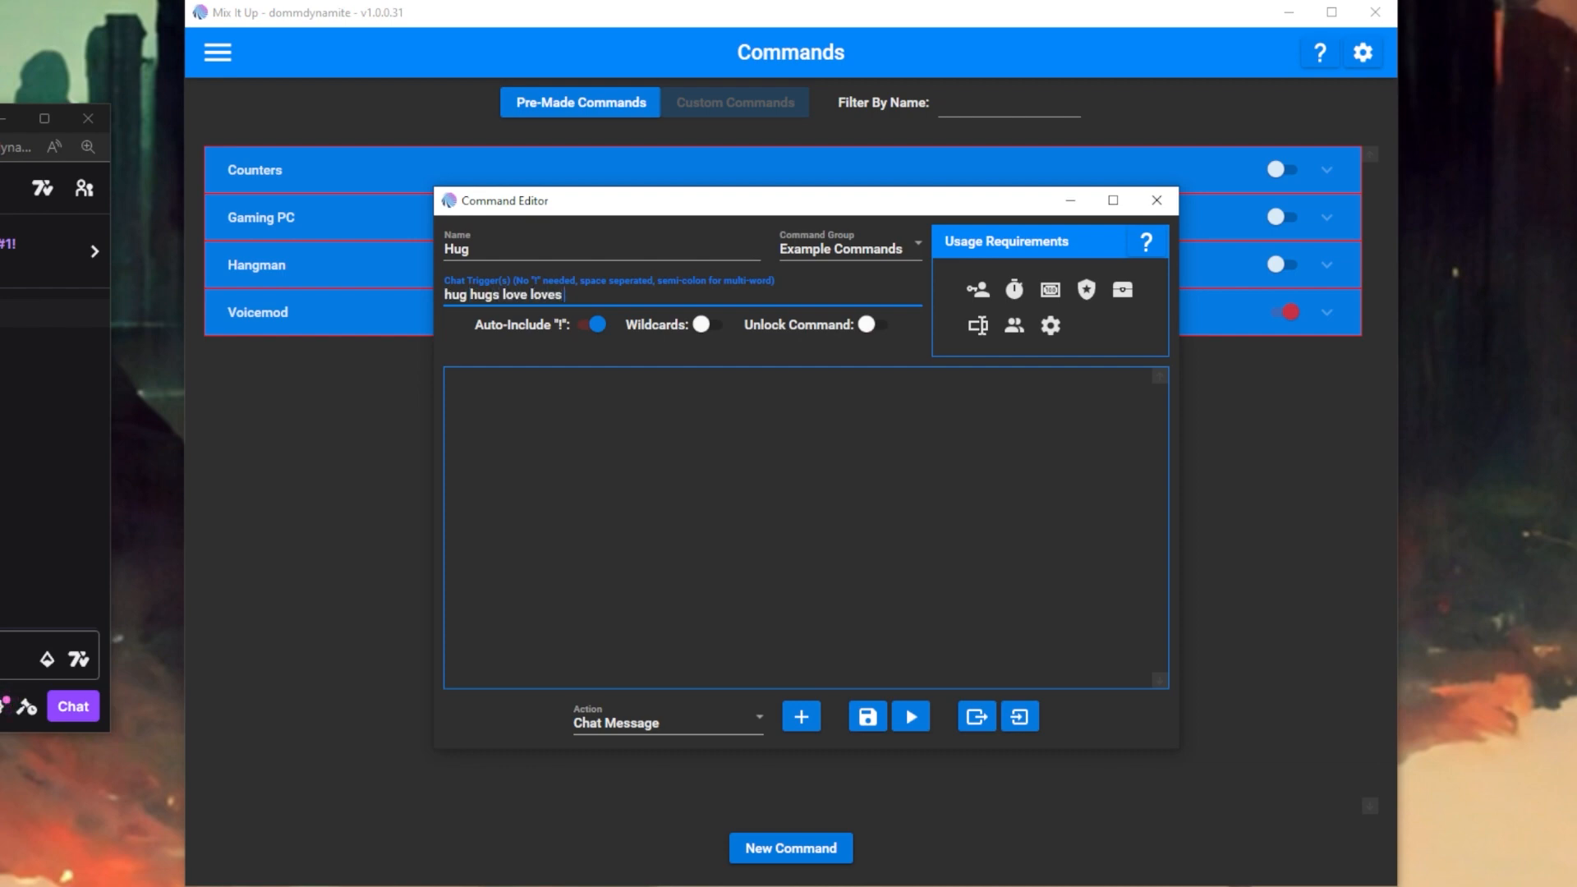
text( luv)
click(656, 468)
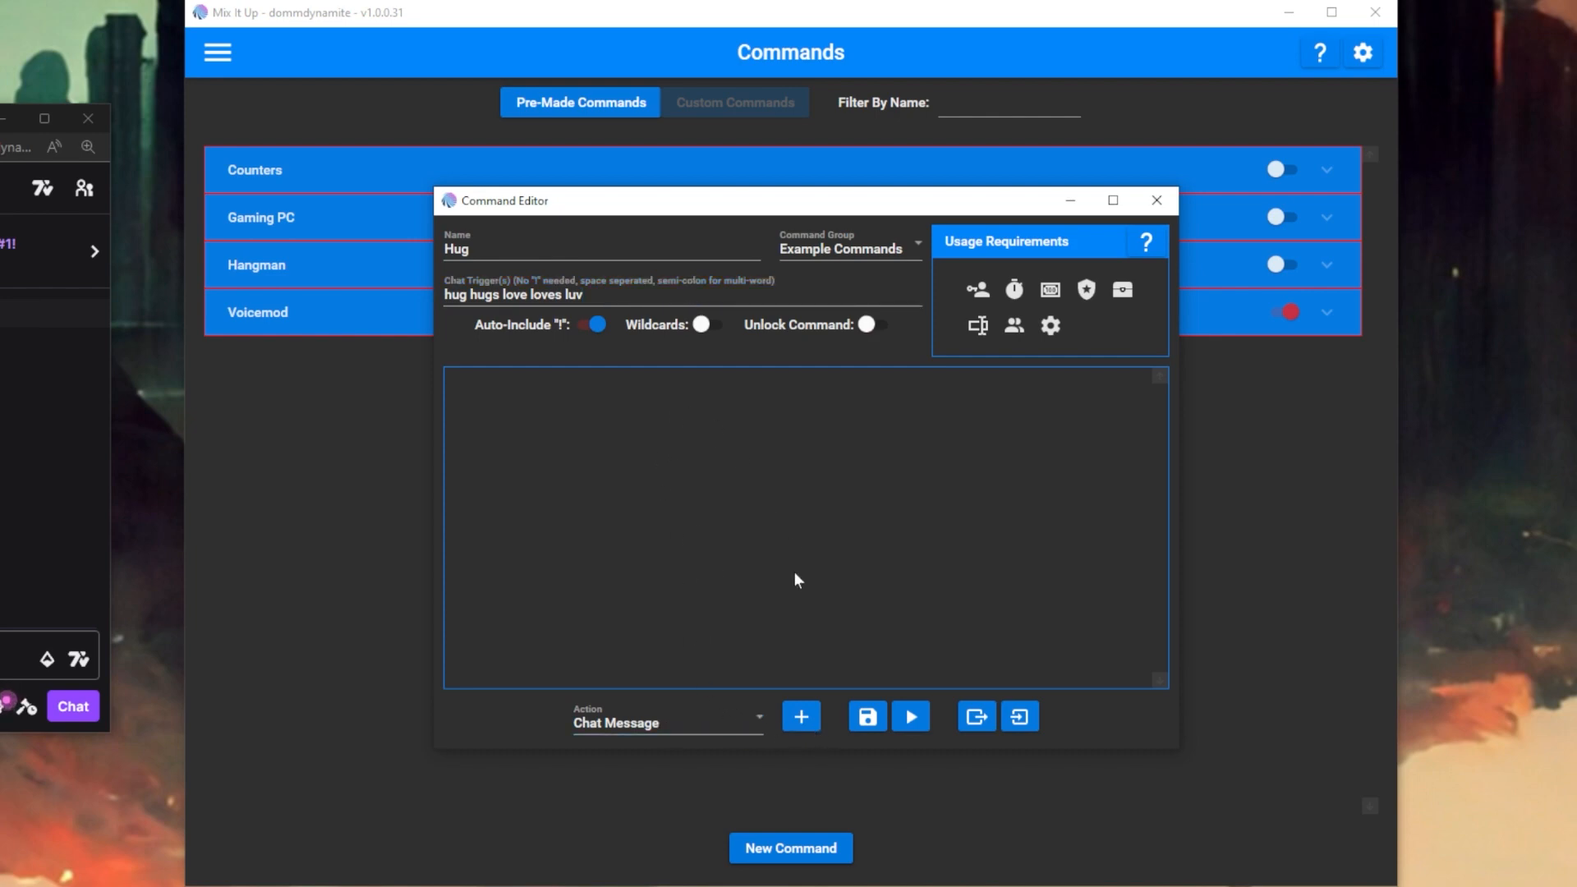
Check the action types again, keep Chat Message, and add that action to the Hug command.
click(613, 720)
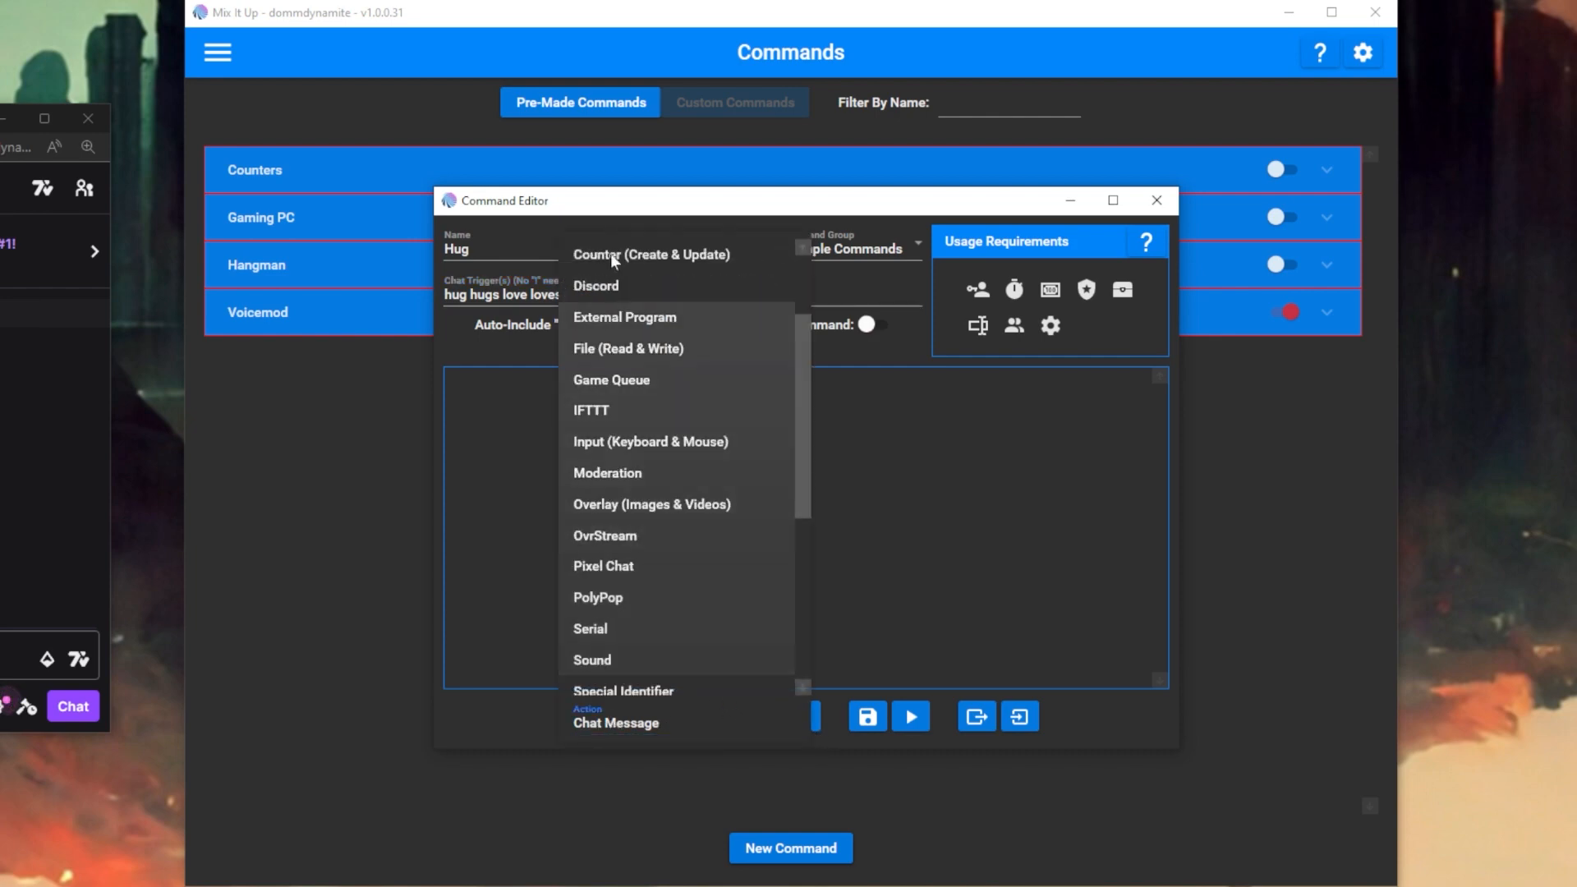
scroll(649, 271, up, 1)
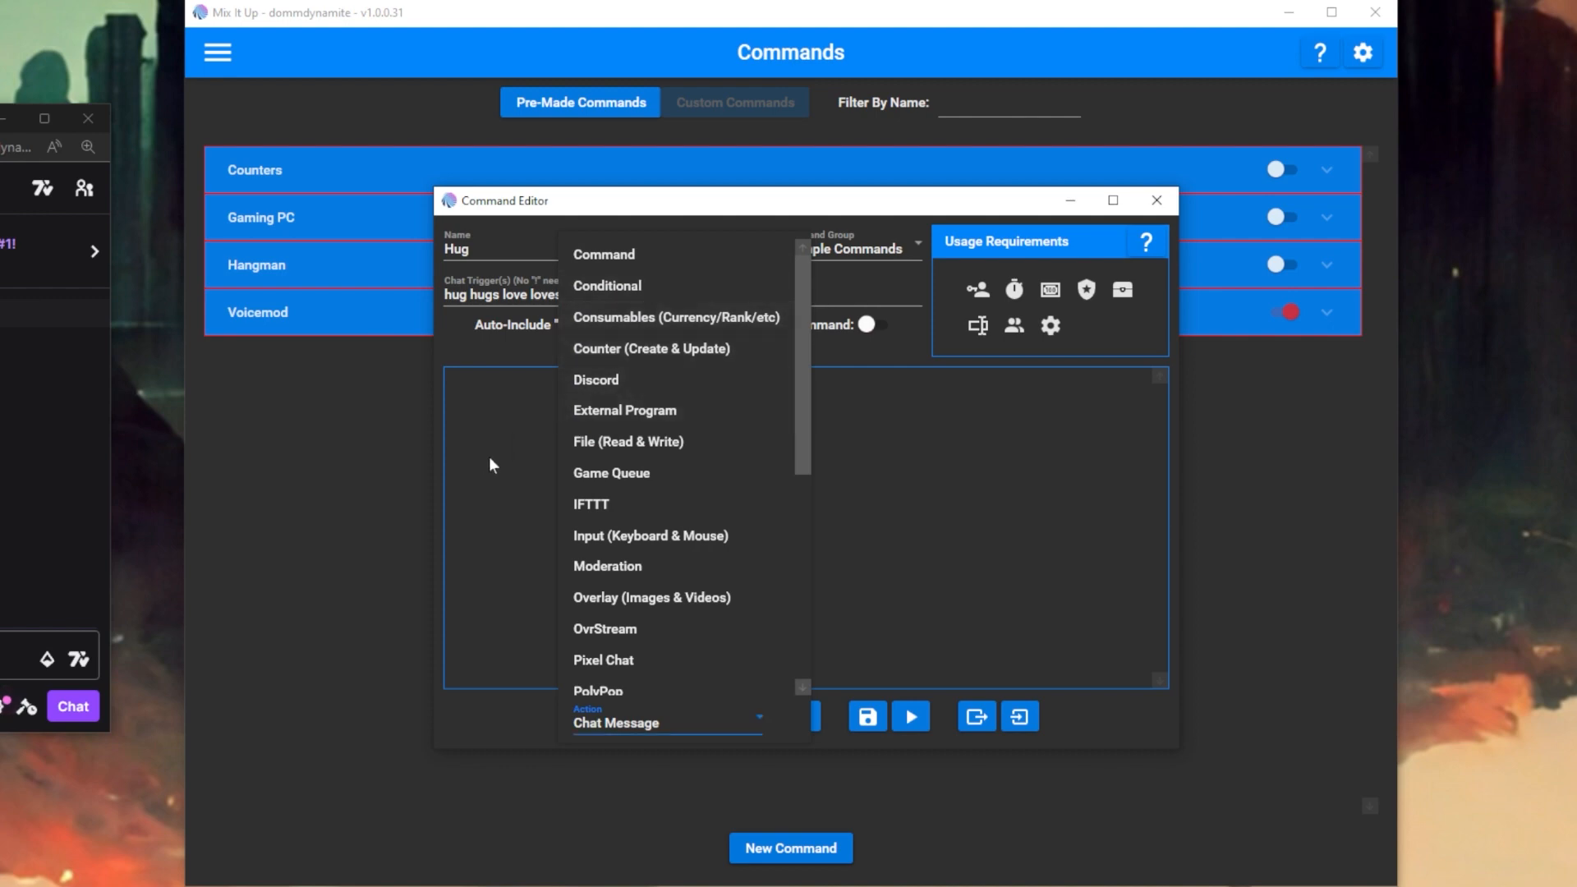
click(573, 726)
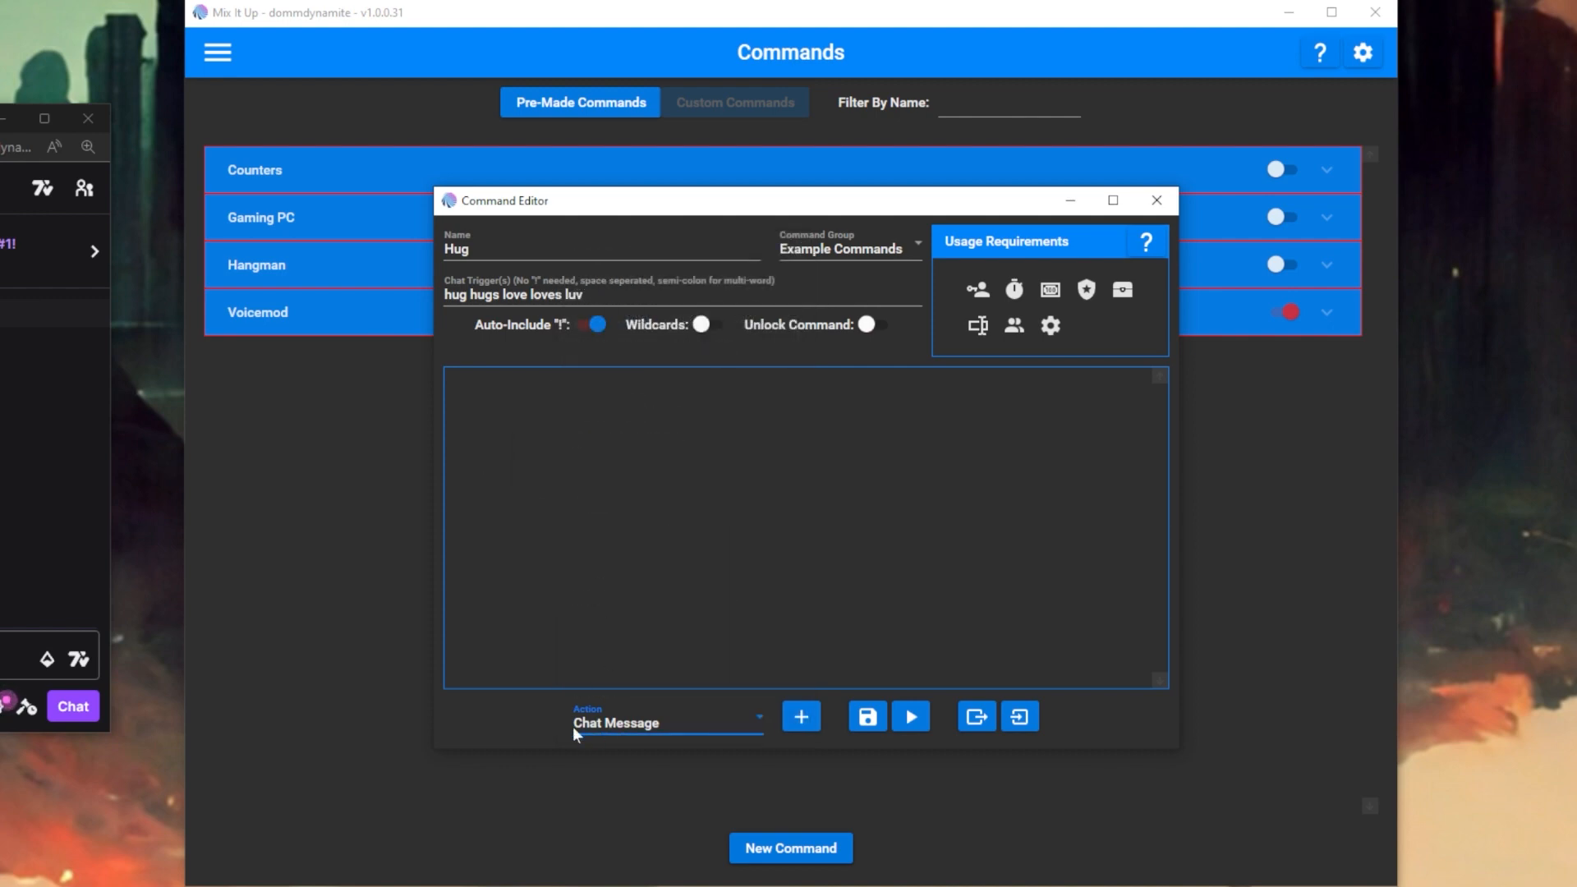
click(800, 717)
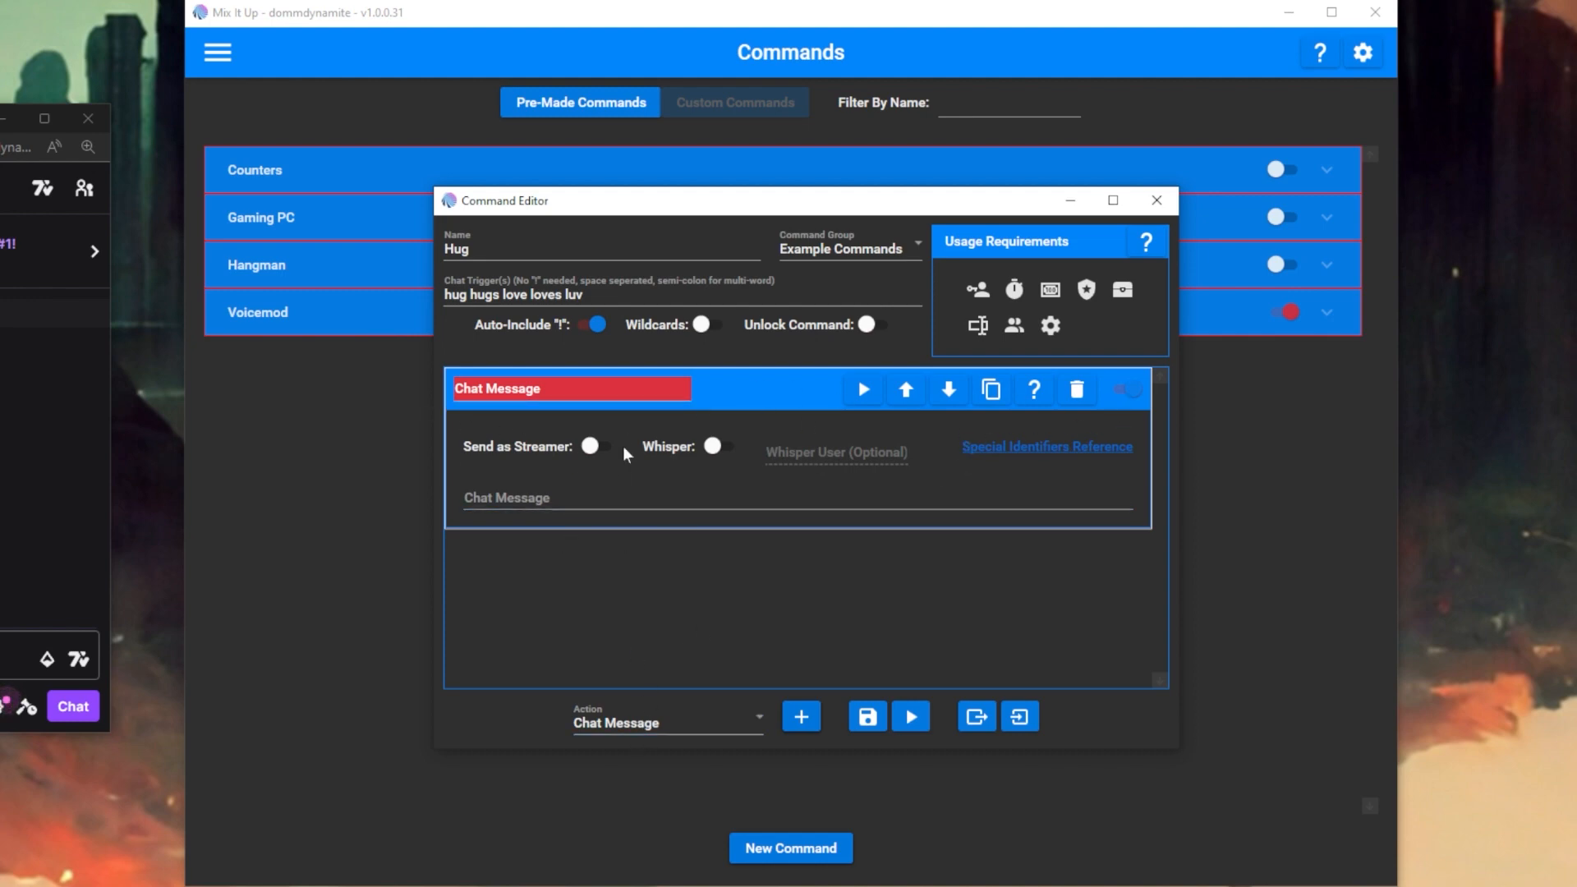
Collapse and expand the Chat Message action twice and try its Whisper option.
click(787, 390)
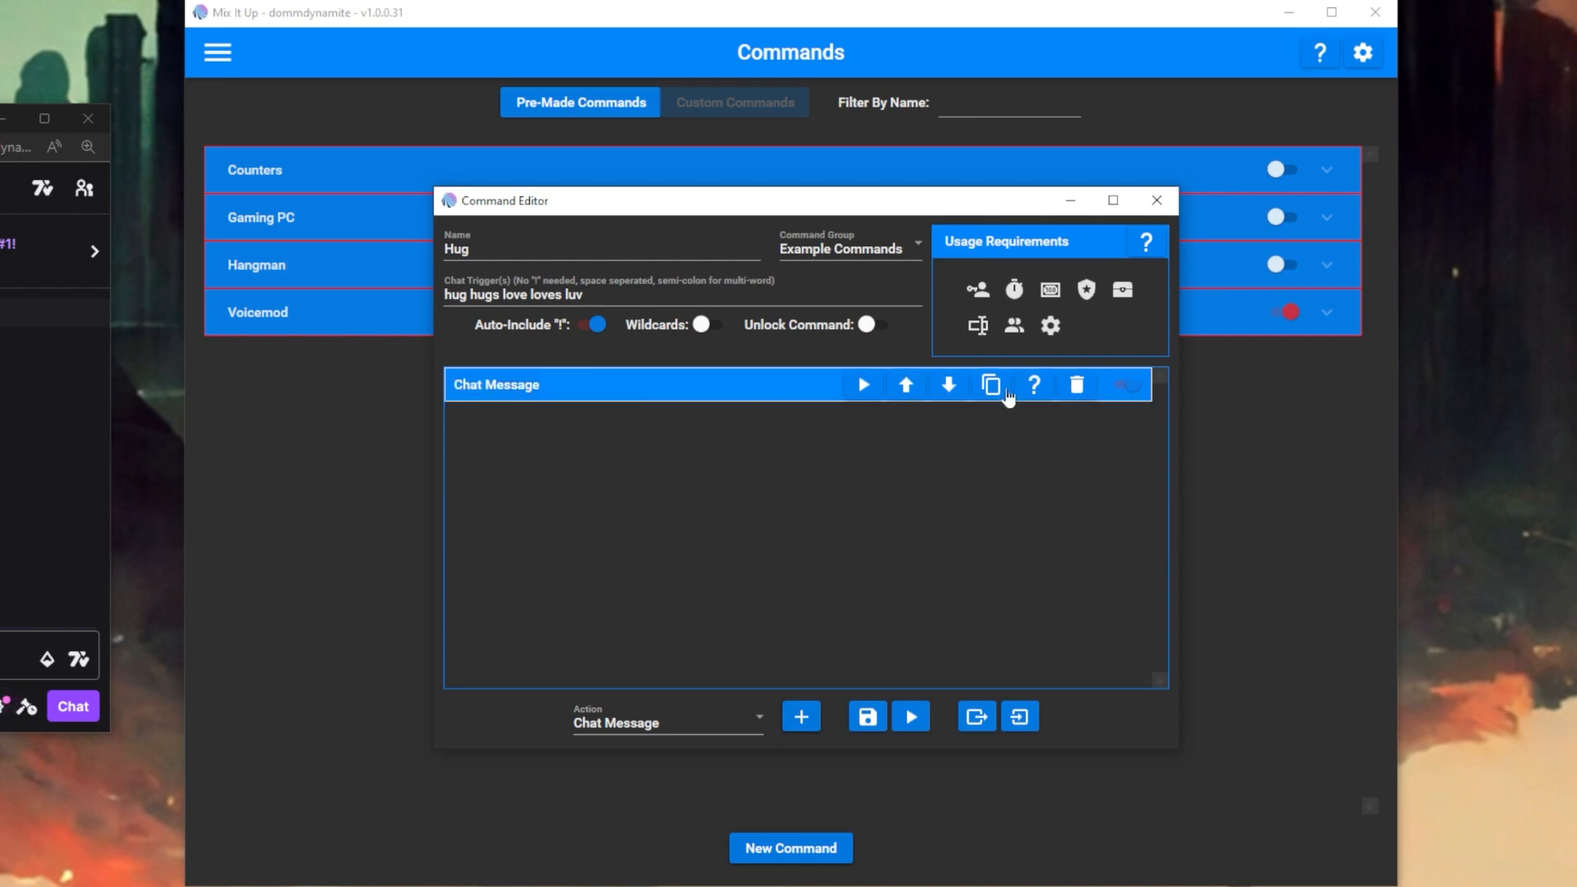
click(742, 383)
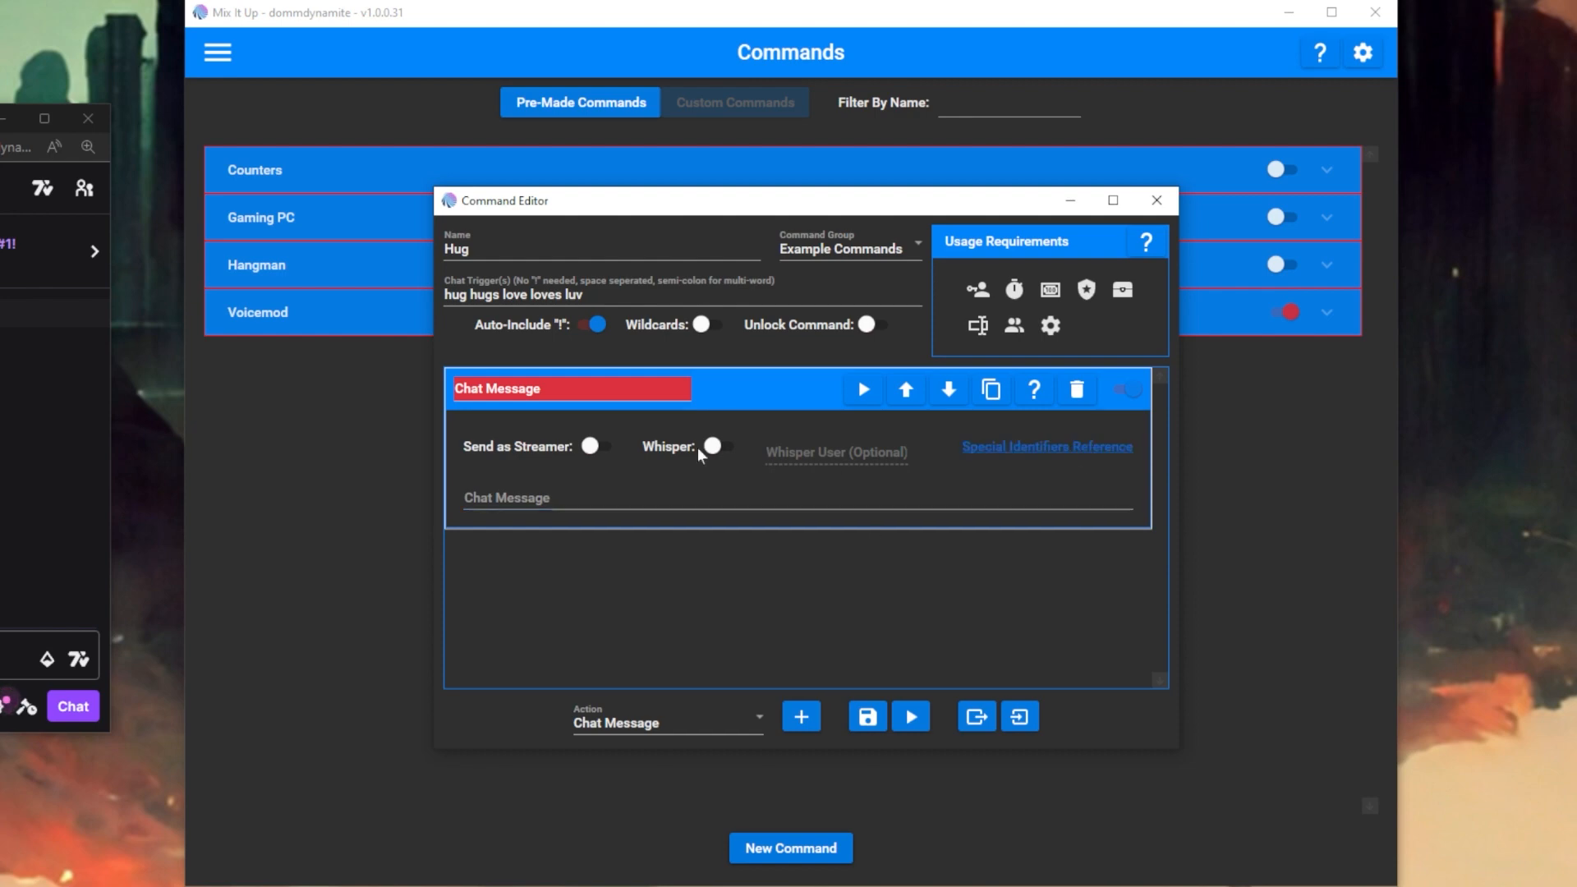
click(596, 391)
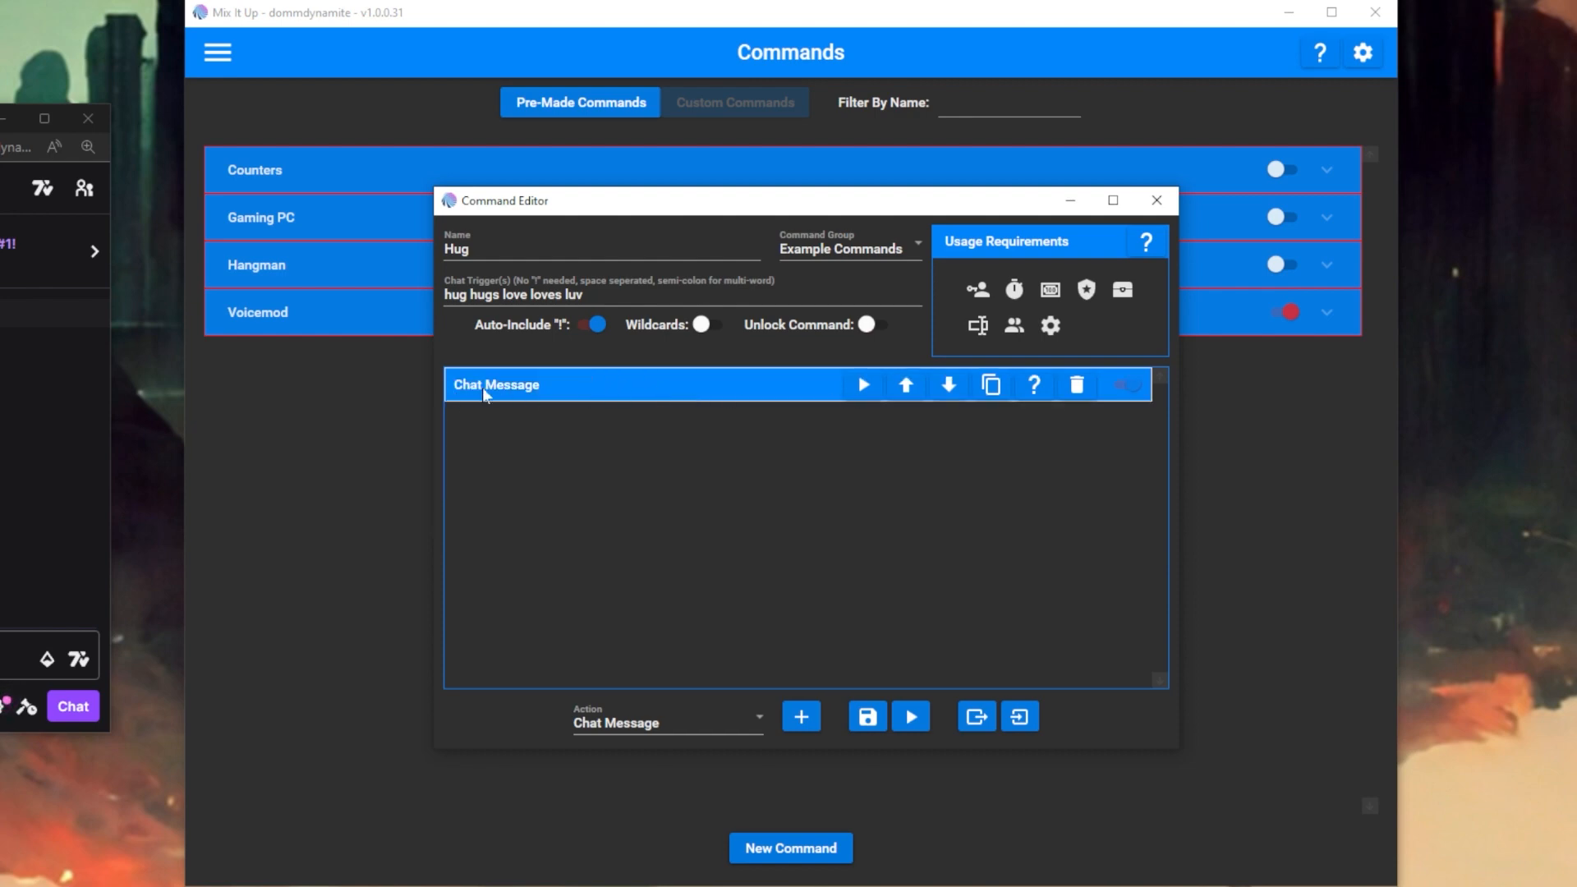
click(654, 394)
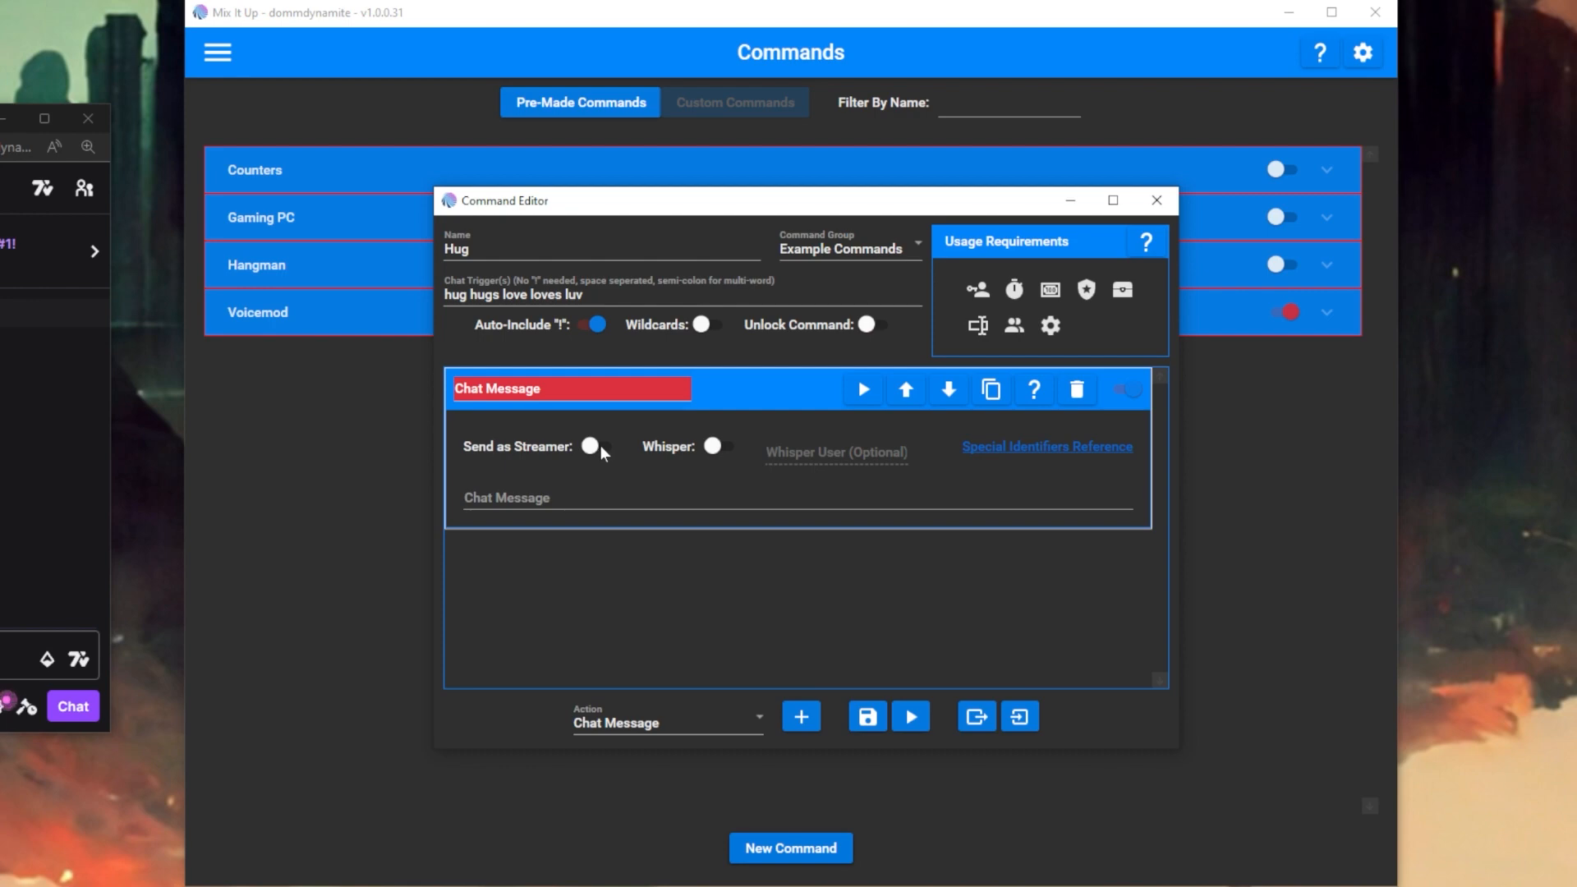
click(713, 446)
mouse_move(715, 451)
Open the Special Identifiers reference and shrink and reposition its browser window over the command editor.
click(1049, 461)
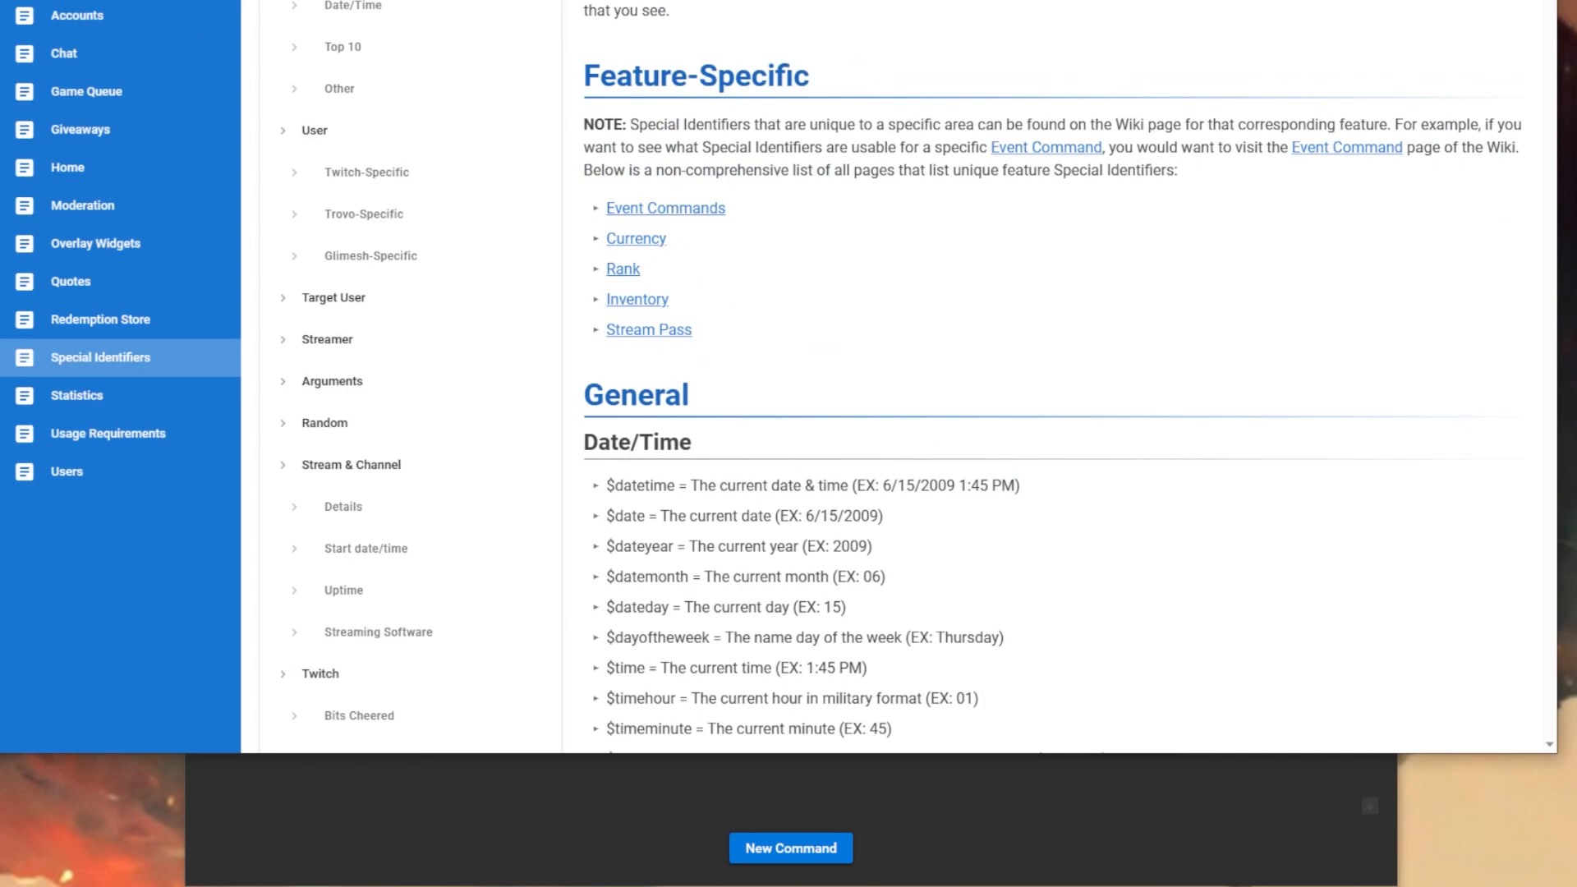
drag(1557, 0, 1018, 13)
drag(784, 27, 1058, 72)
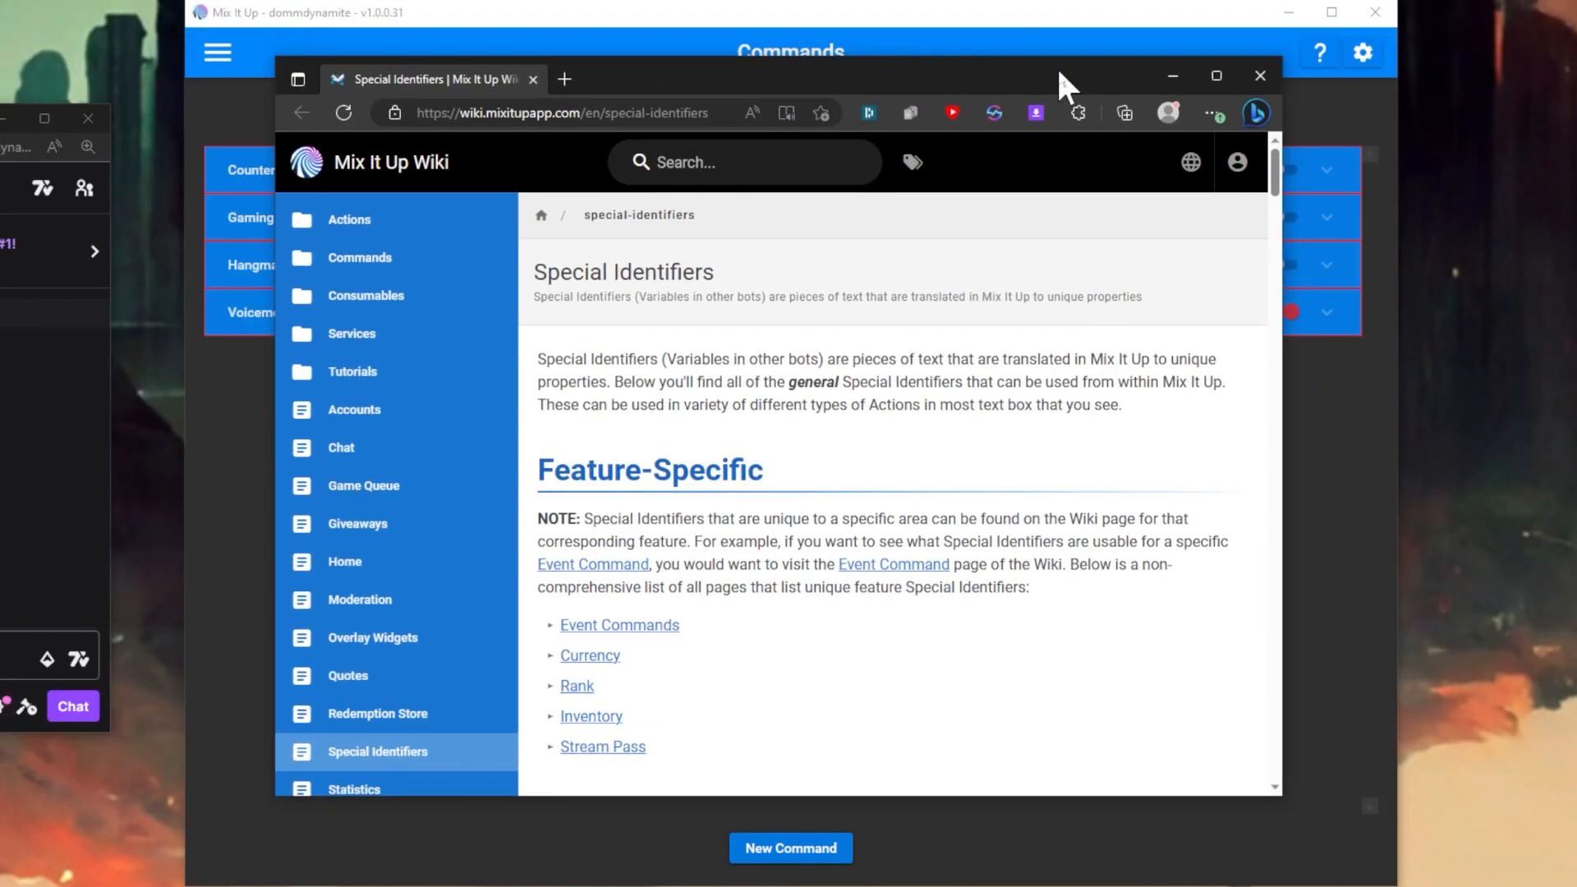
Examine the Special Identifiers reference from the General date and time entries through the User section to the Target User section.
scroll(704, 504, down, 3)
scroll(705, 504, down, 3)
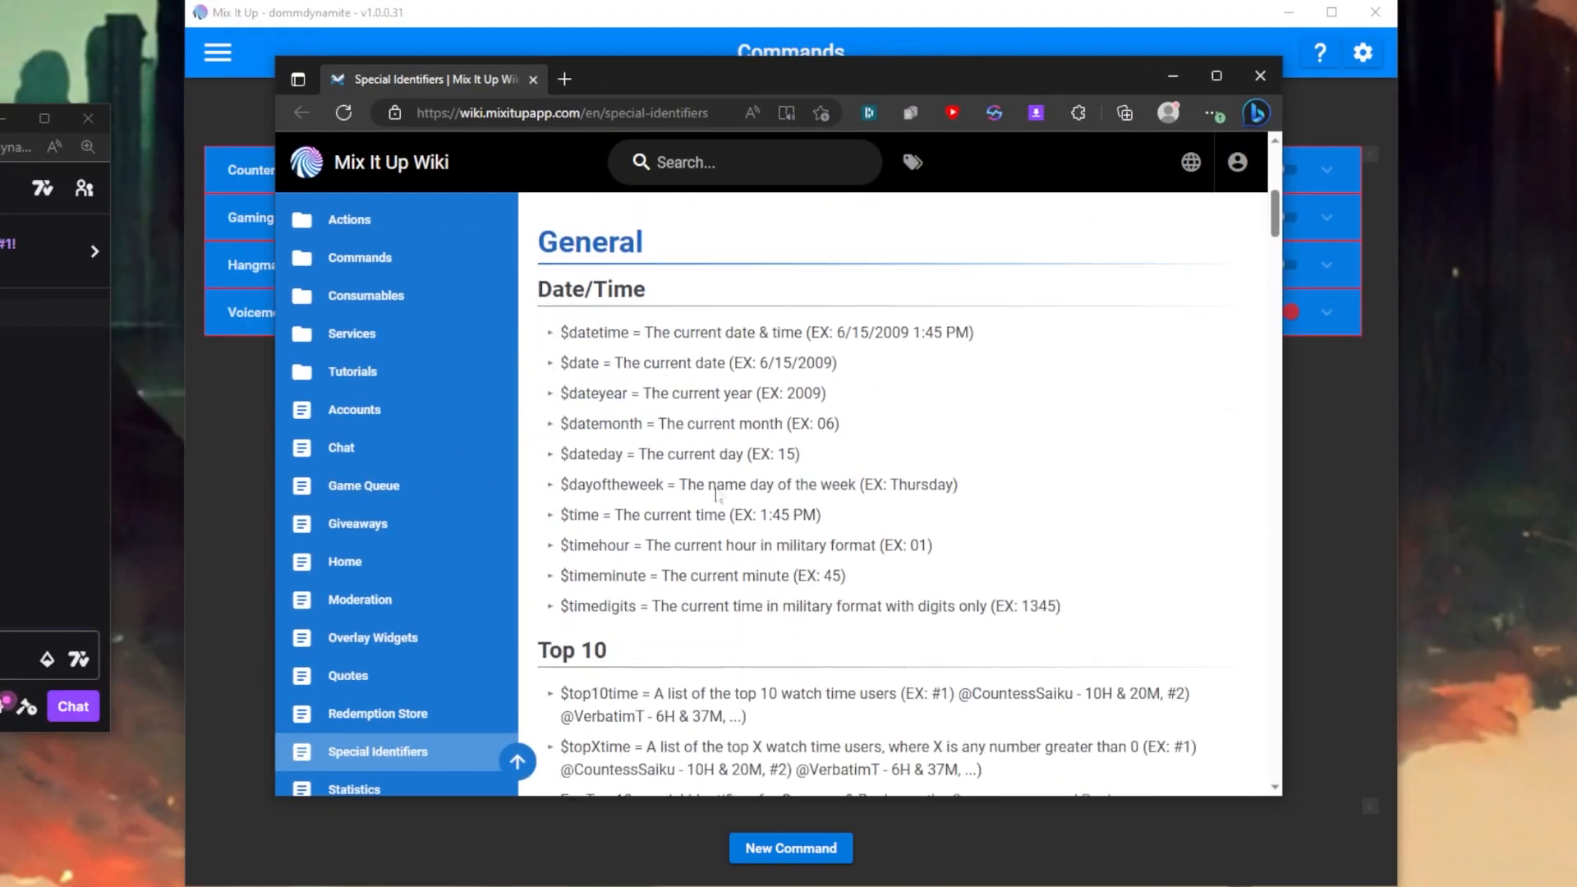
scroll(895, 492, down, 2)
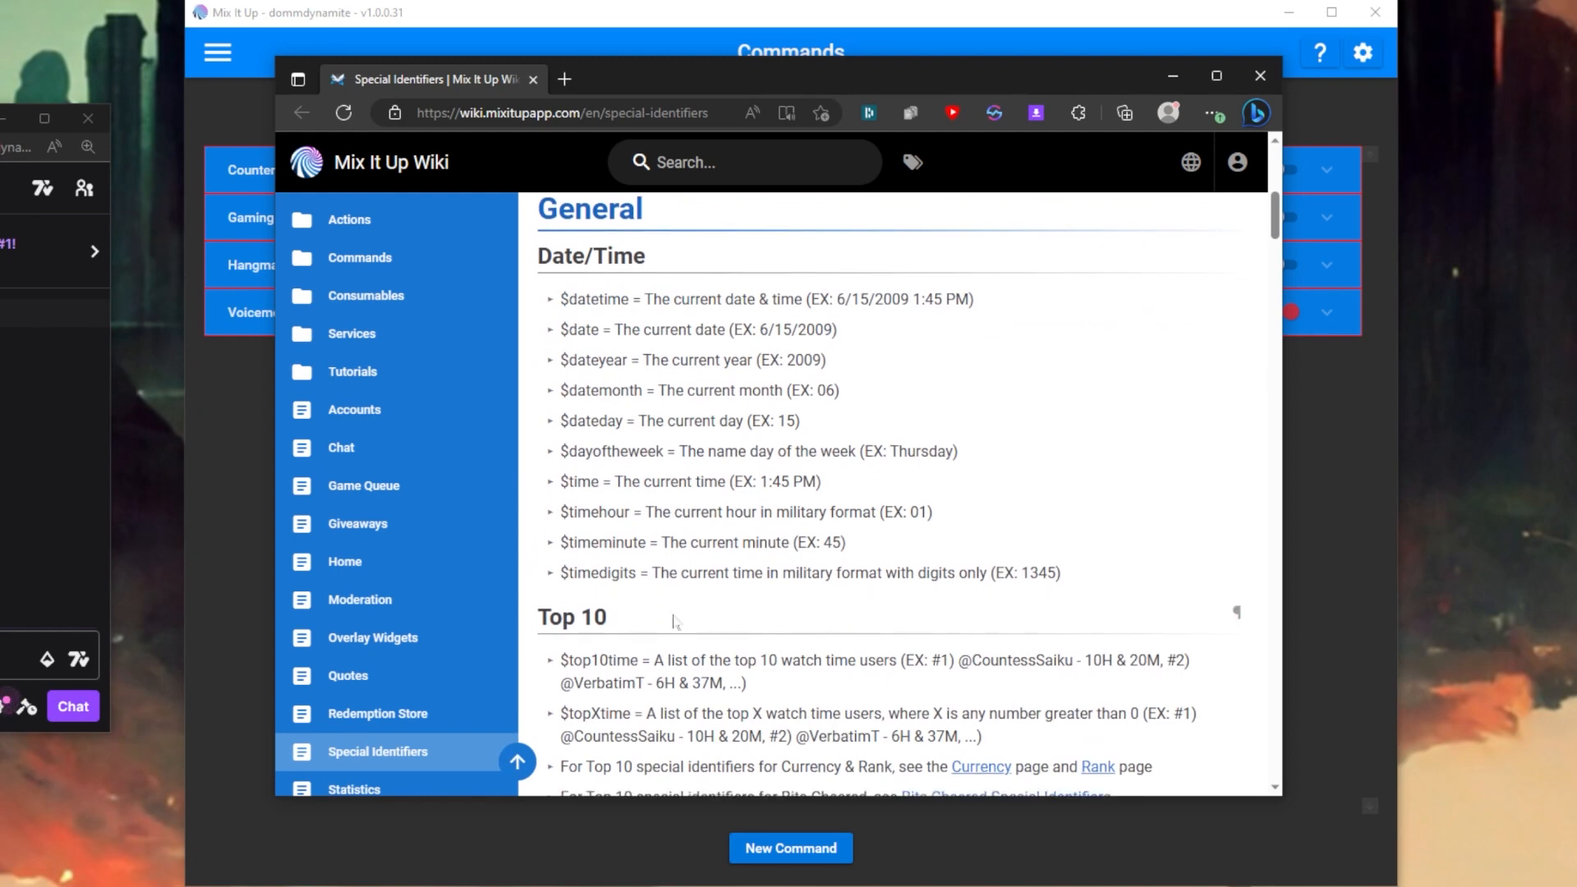
scroll(675, 609, down, 4)
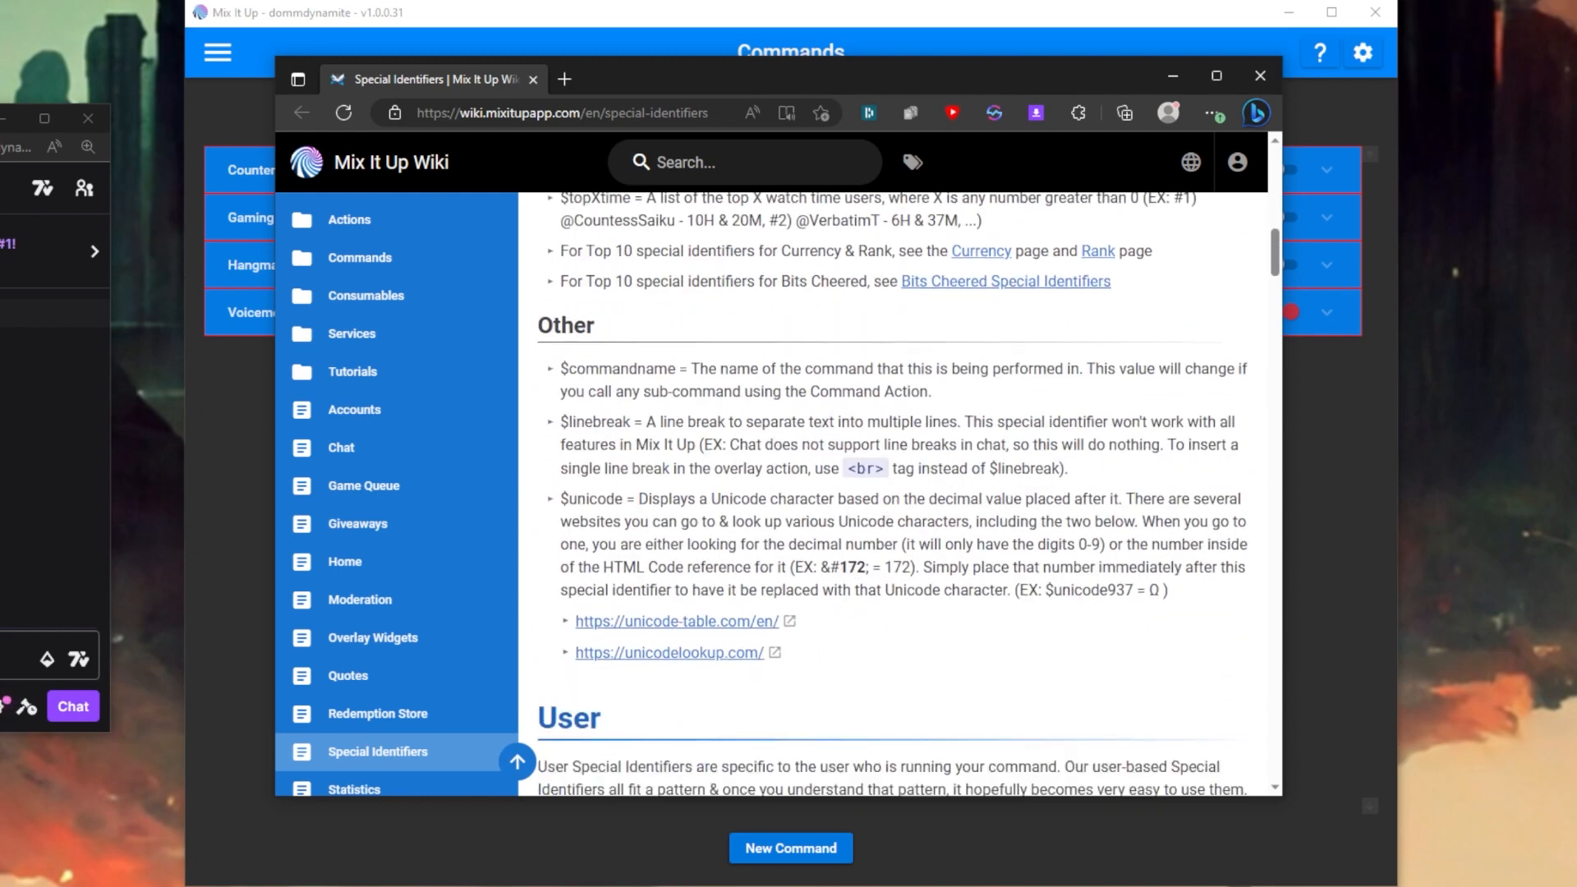
scroll(675, 609, up, 3)
scroll(675, 609, down, 9)
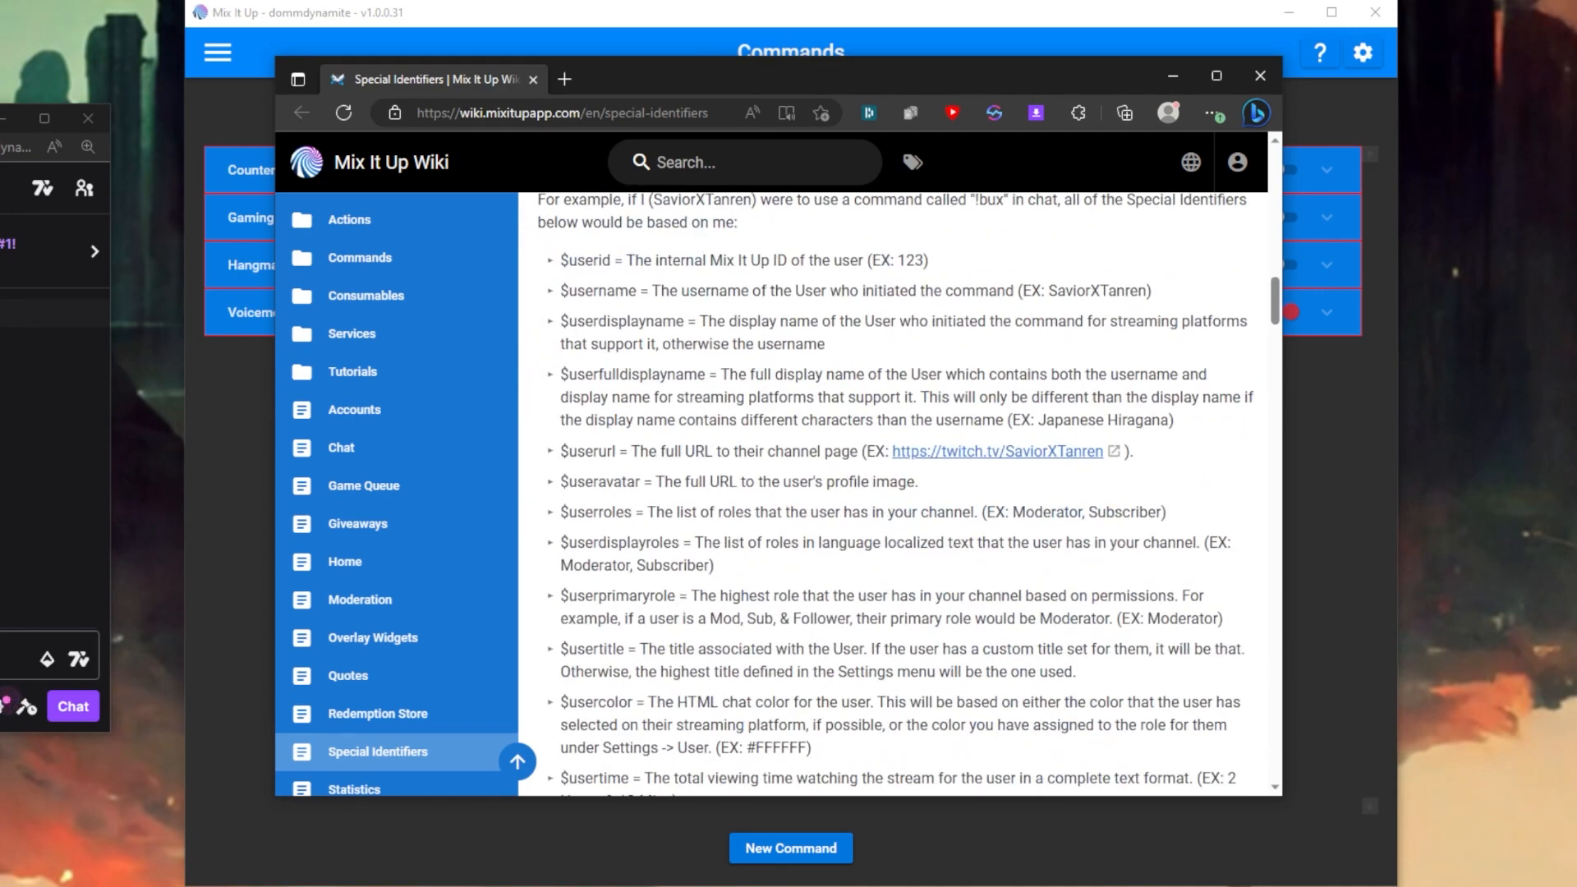
scroll(895, 492, down, 1)
scroll(920, 493, down, 7)
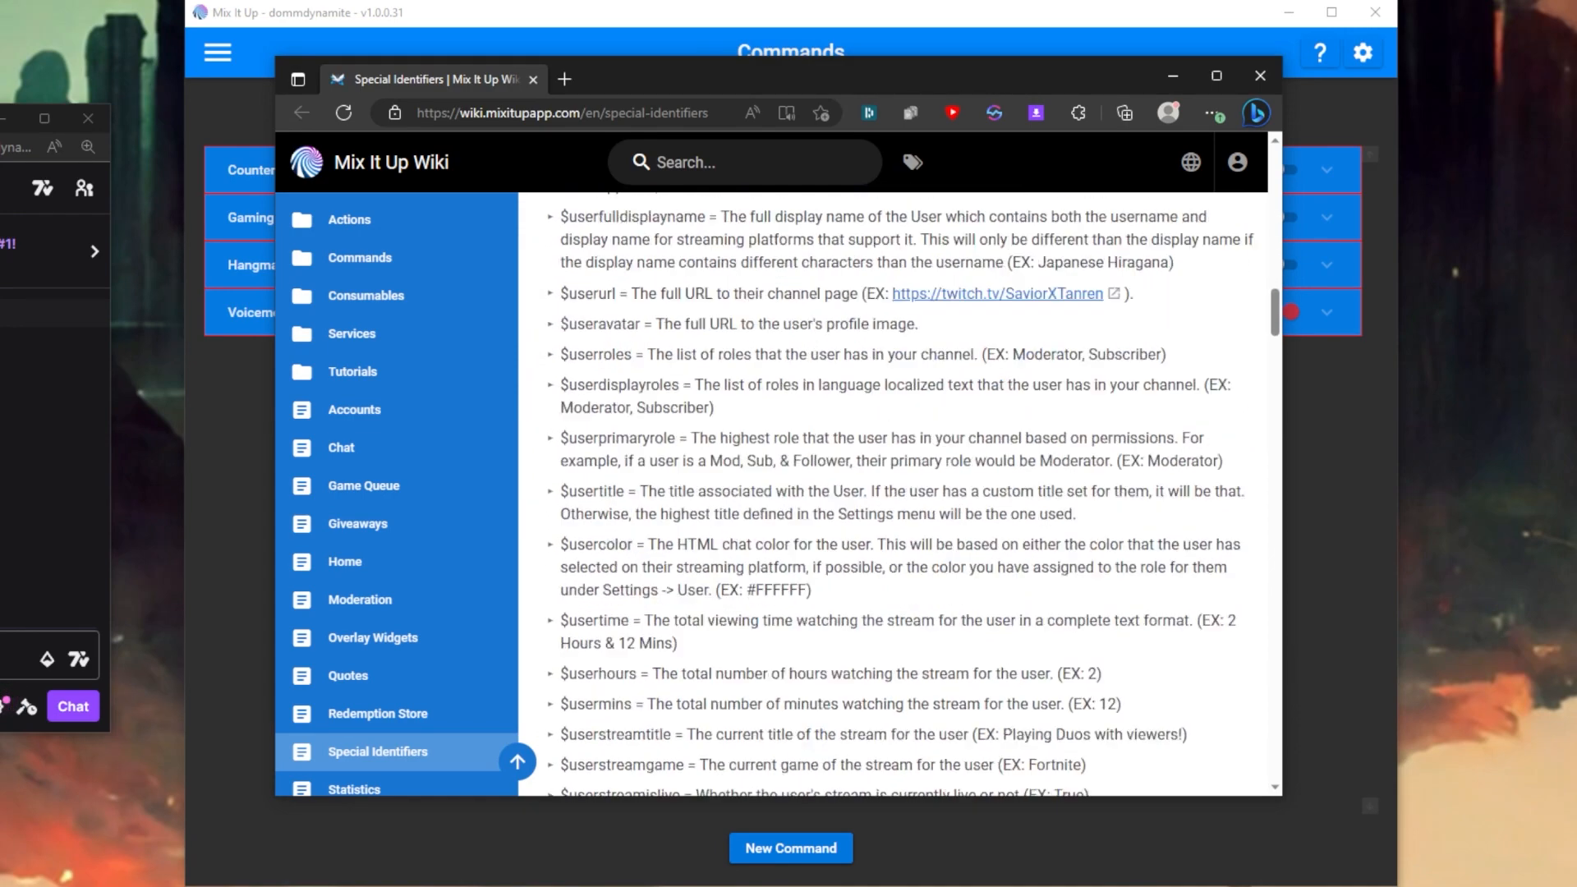
scroll(909, 491, up, 8)
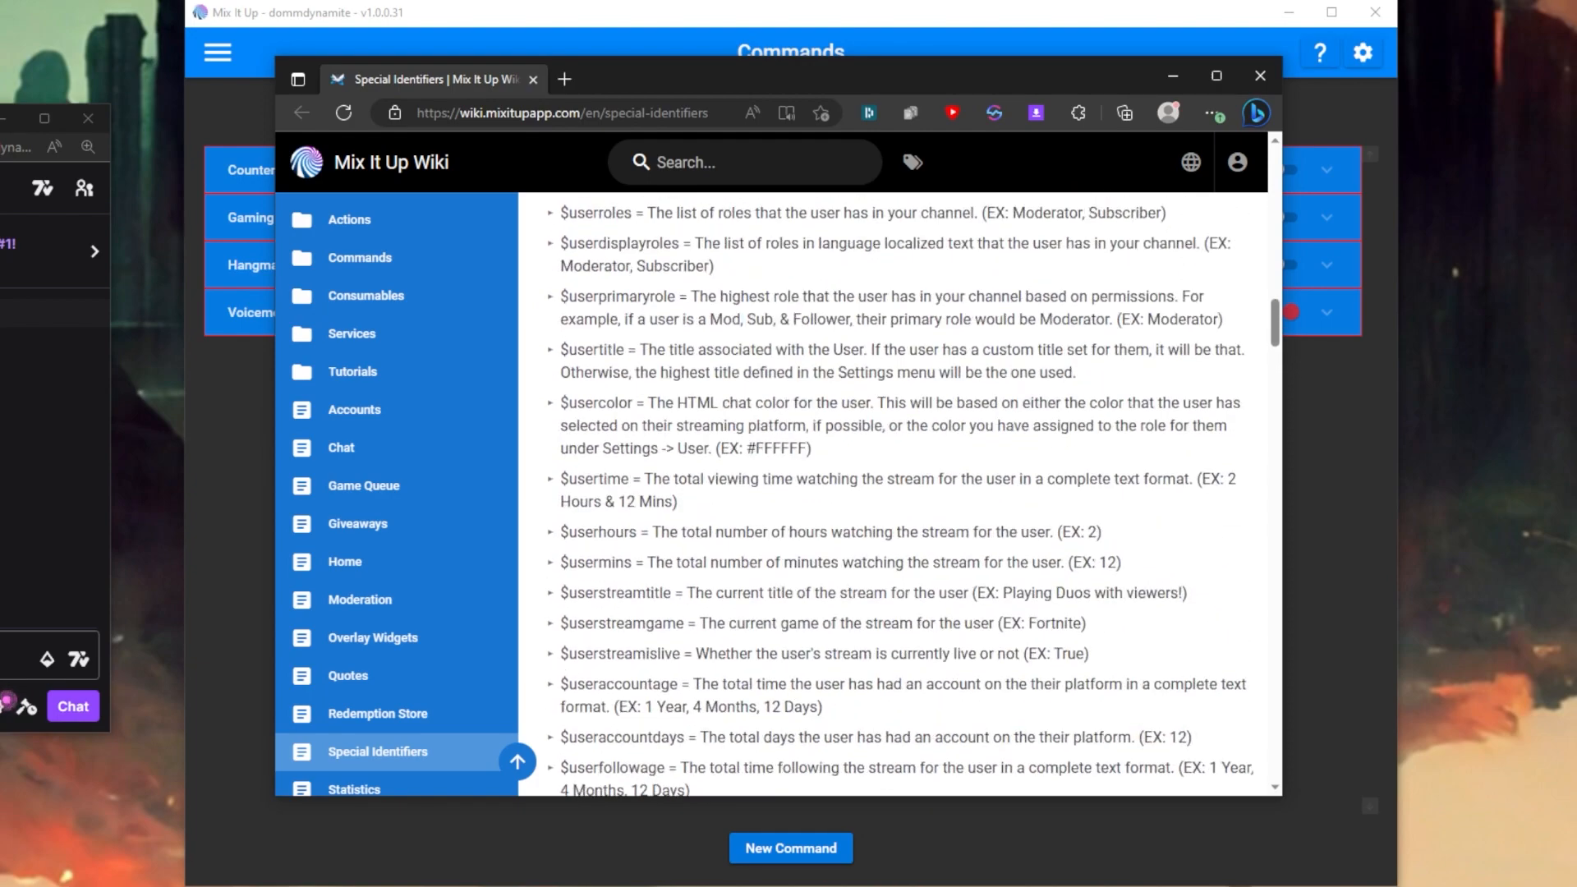
scroll(895, 492, up, 11)
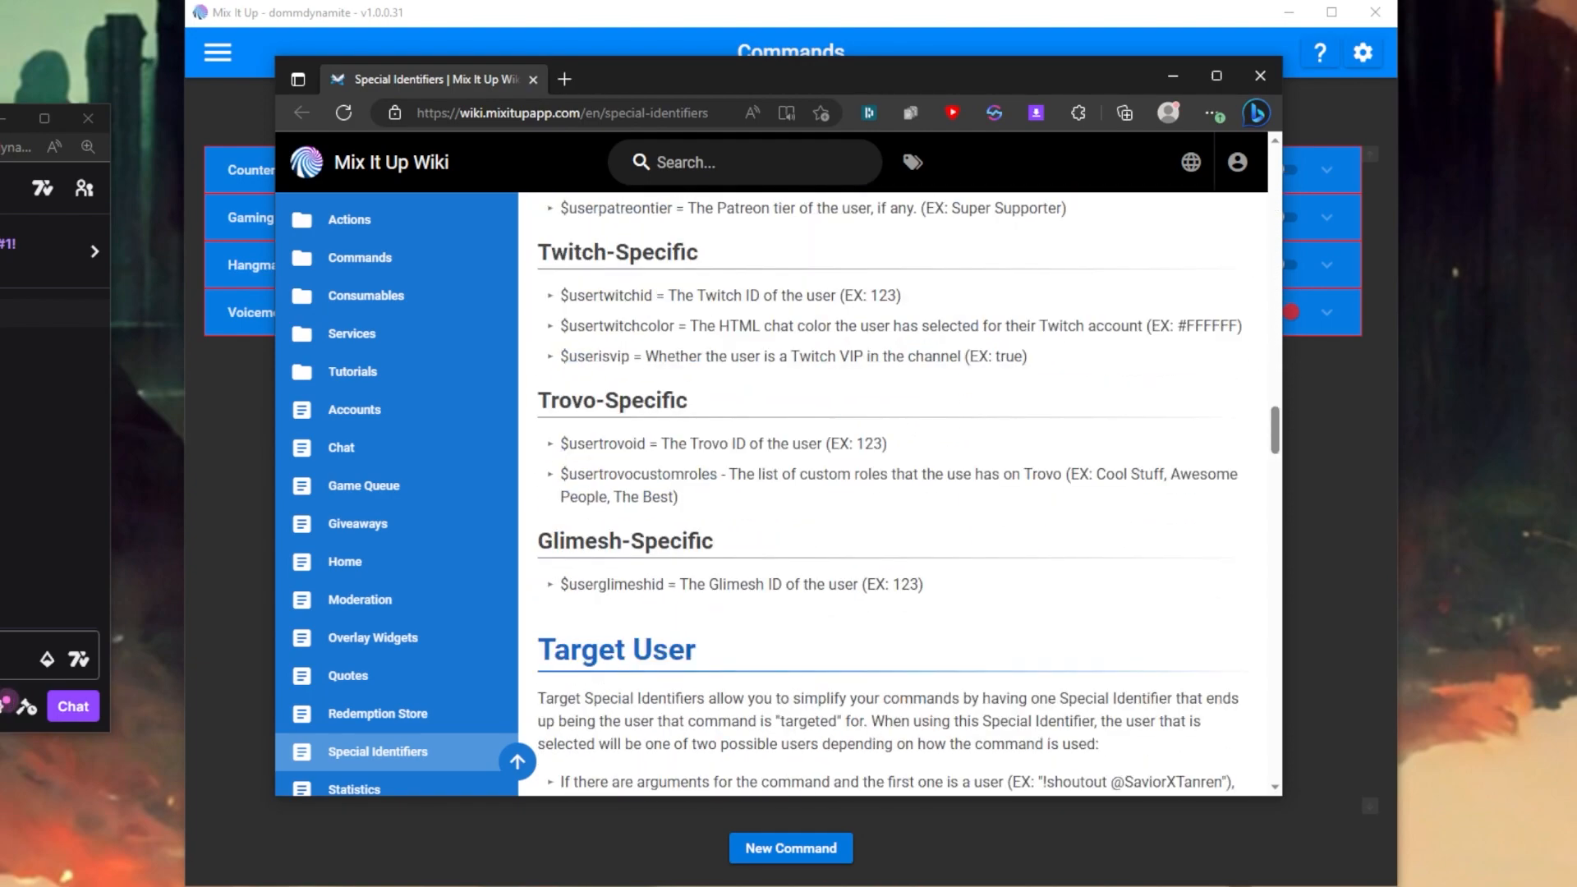
scroll(1175, 492, down, 5)
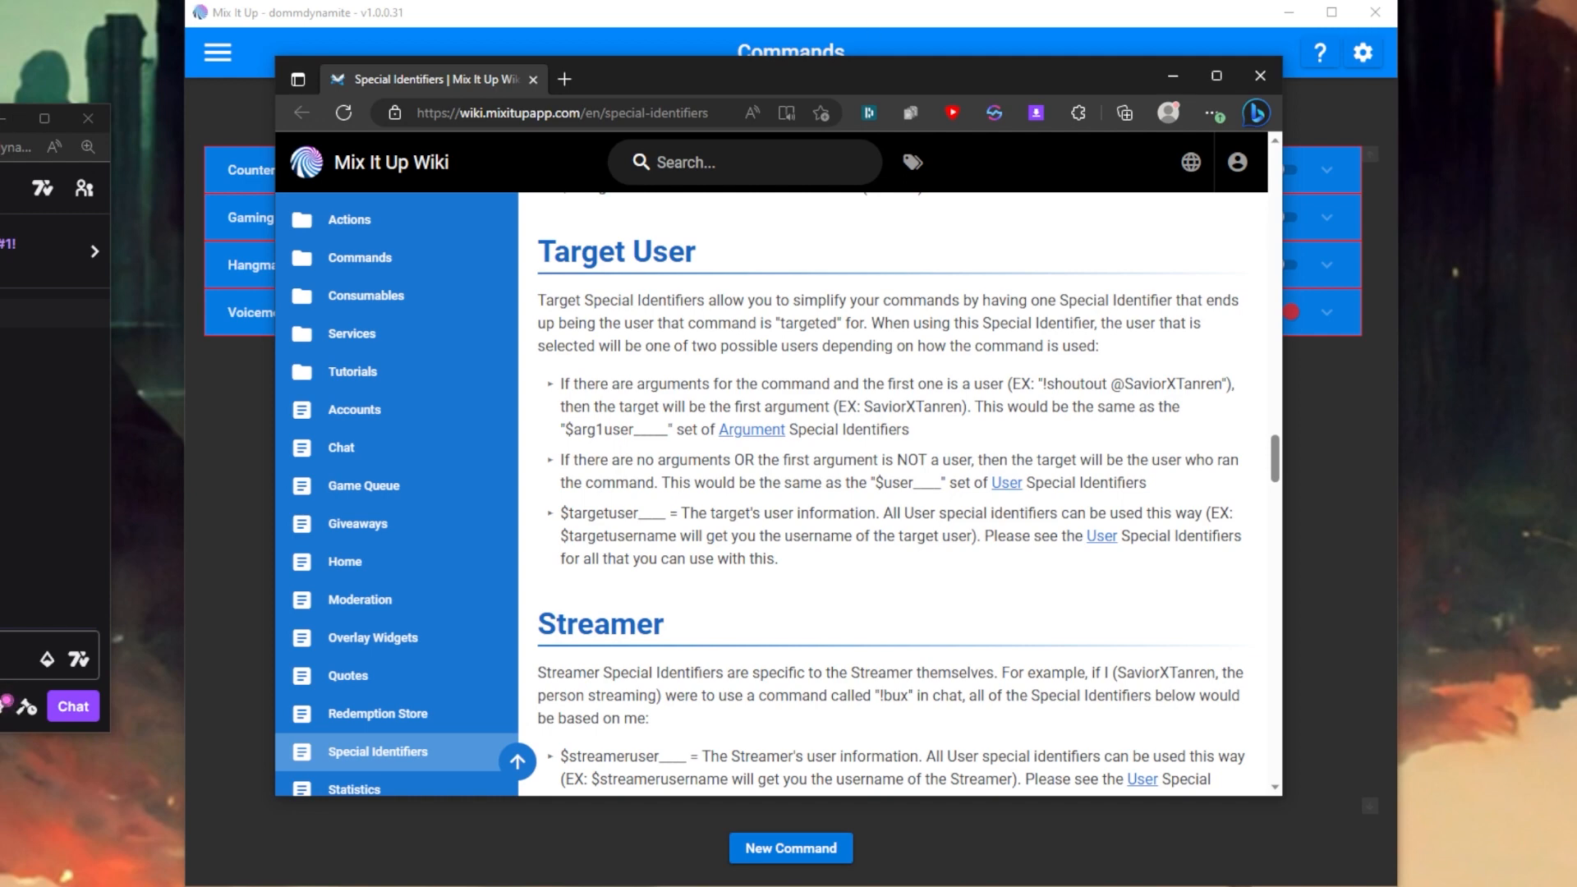
Draft an example "!hug" message mentioning the streamer in the Twitch chat window, clear it unsent, and move the window aside.
drag(0, 119, 729, 115)
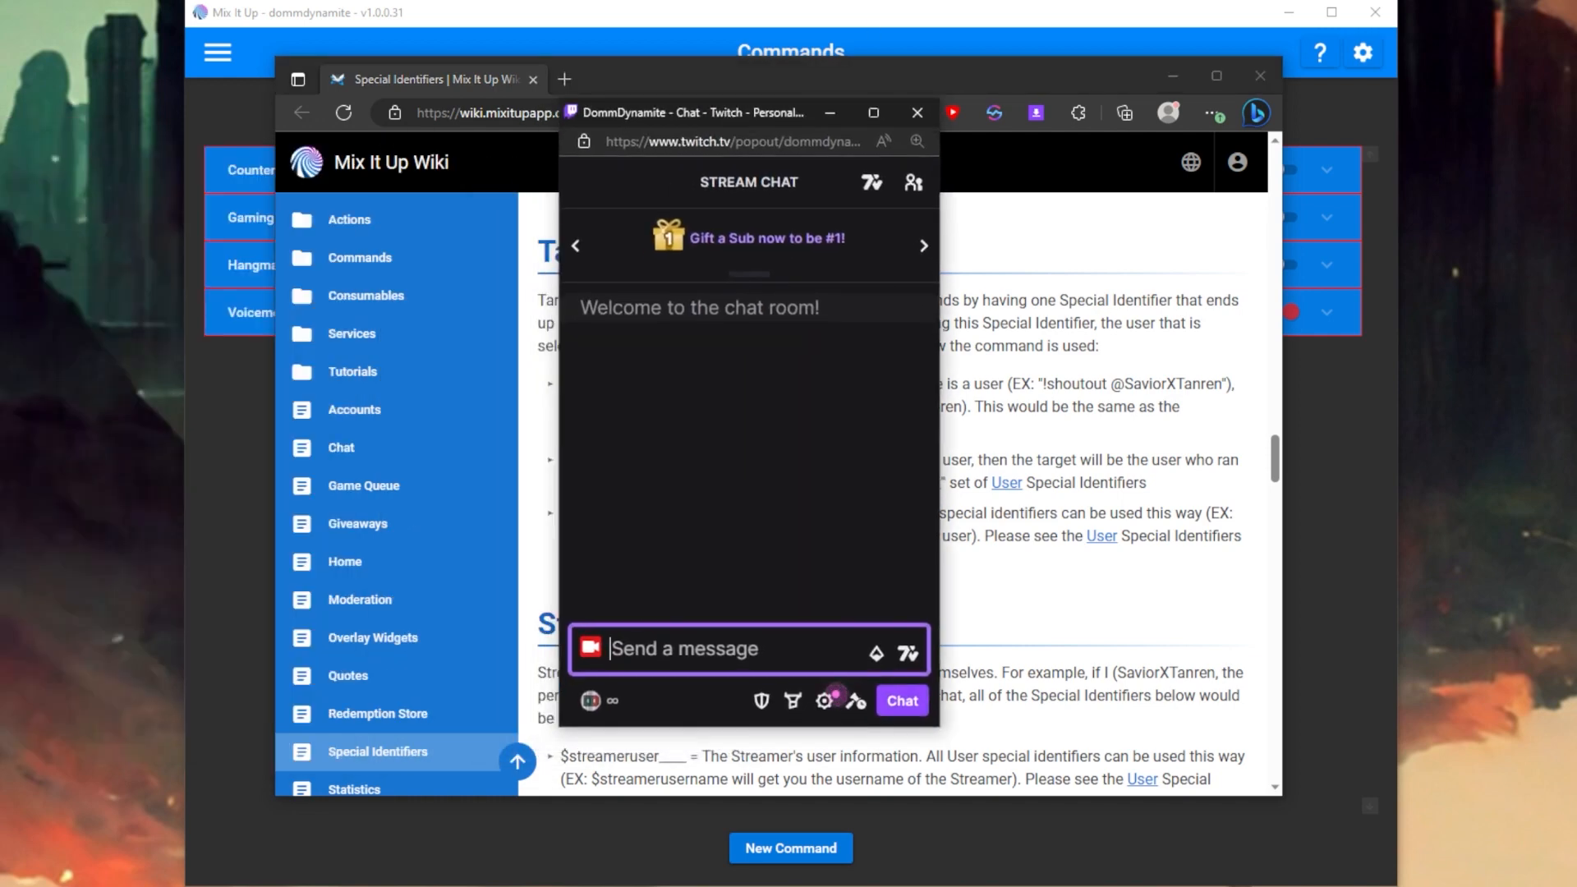
text(!hug @)
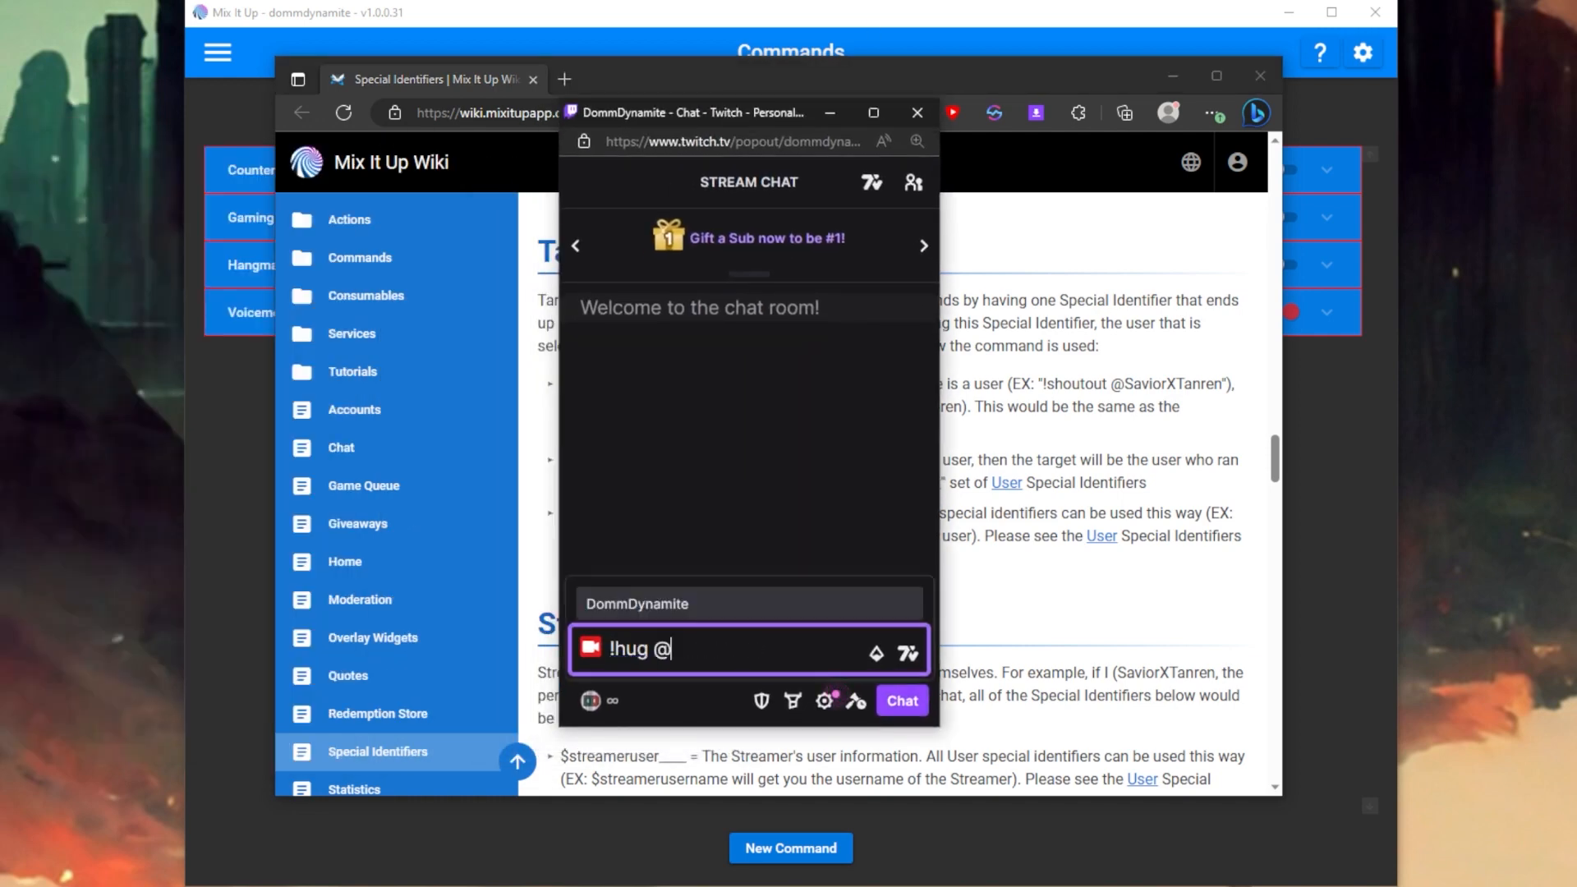
text(Dom)
key(Tab)
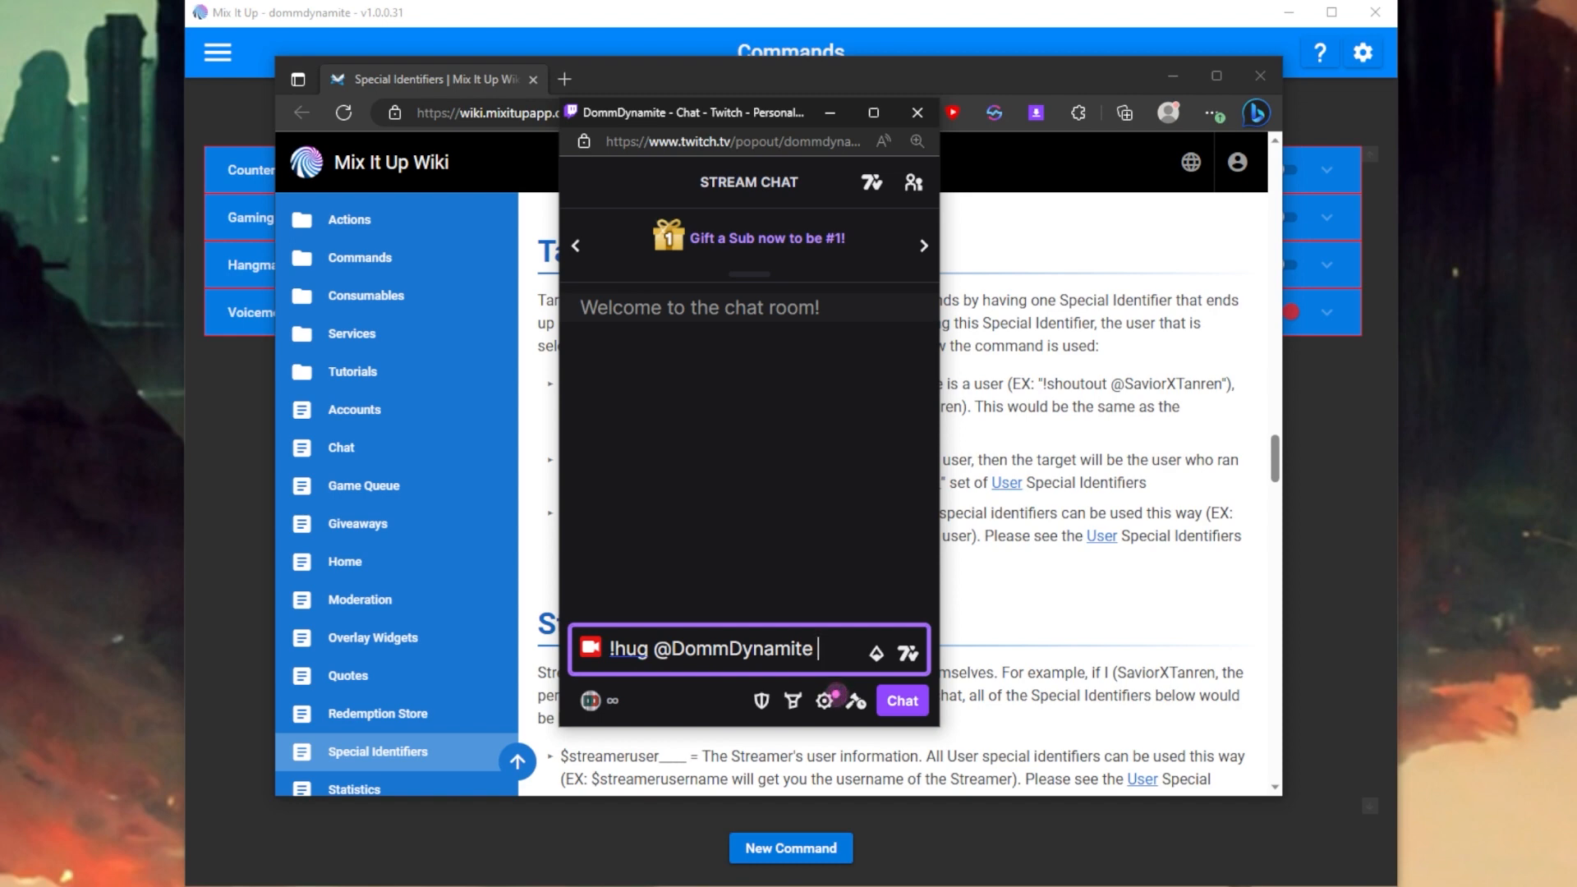
drag(833, 651, 528, 645)
key(BackSpace)
drag(725, 113, 0, 130)
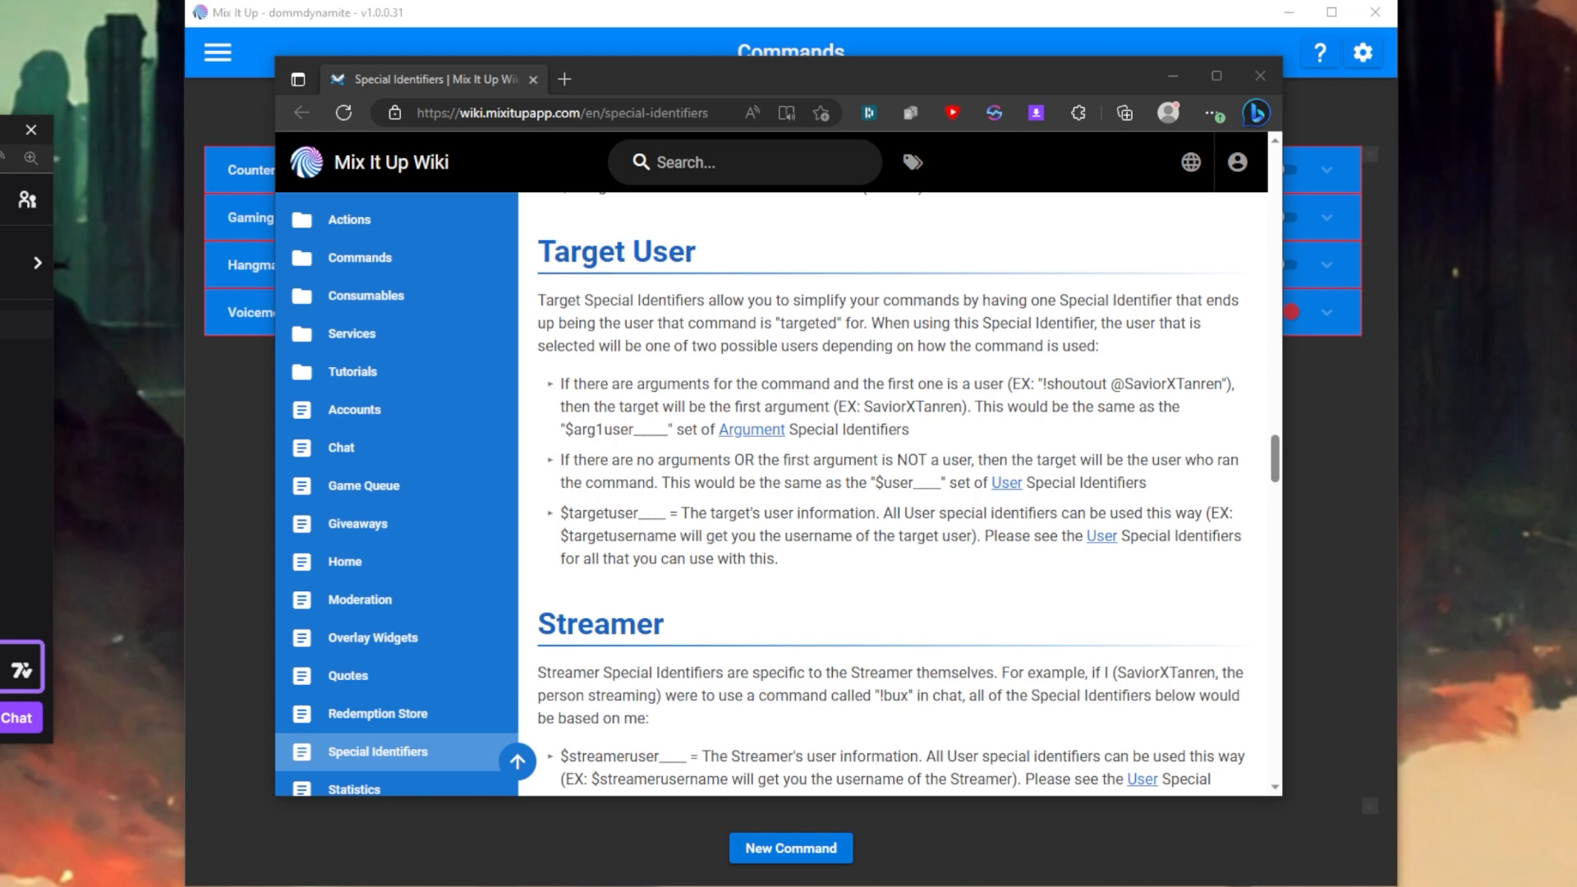
Check the $targetuser identifier and enter "$username gives $targetusername a great big hug! <3" as the Hug command's chat message.
drag(560, 514, 668, 520)
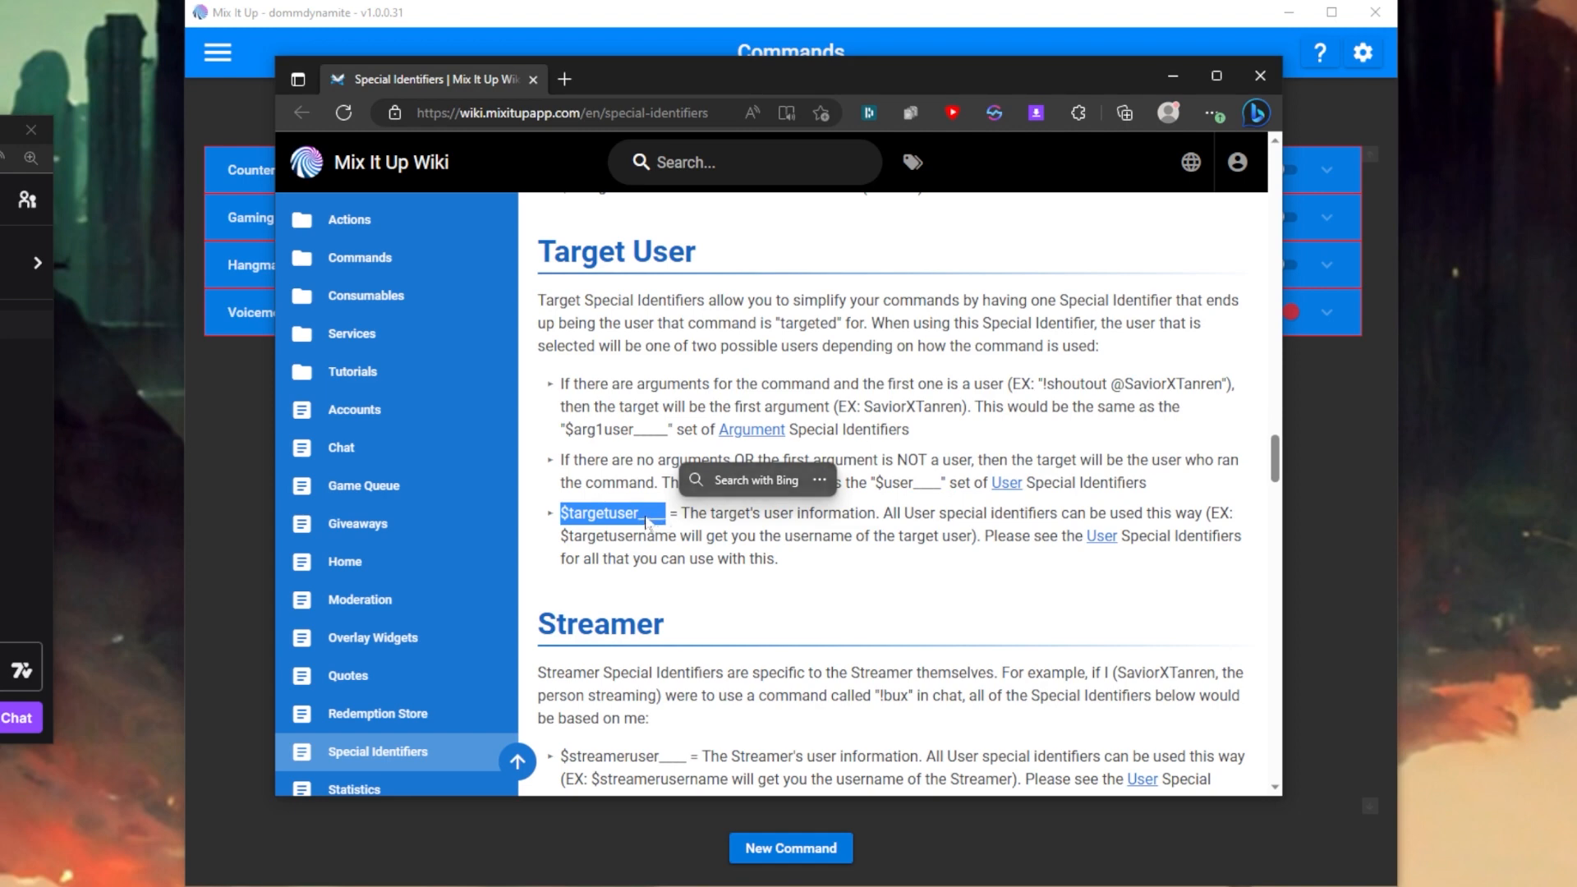
click(639, 534)
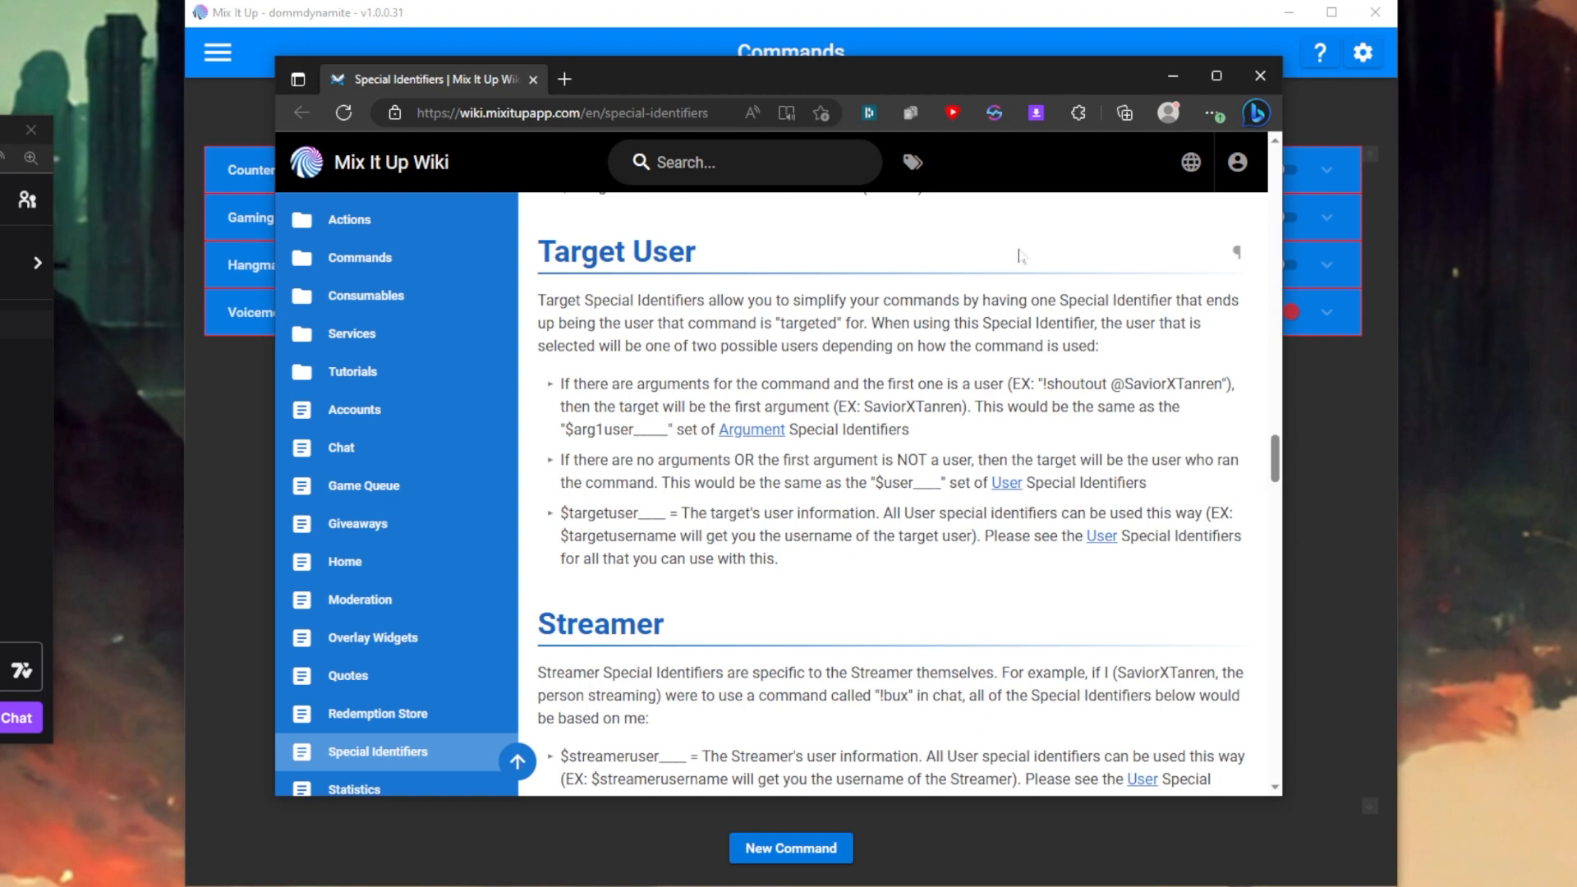
click(1174, 71)
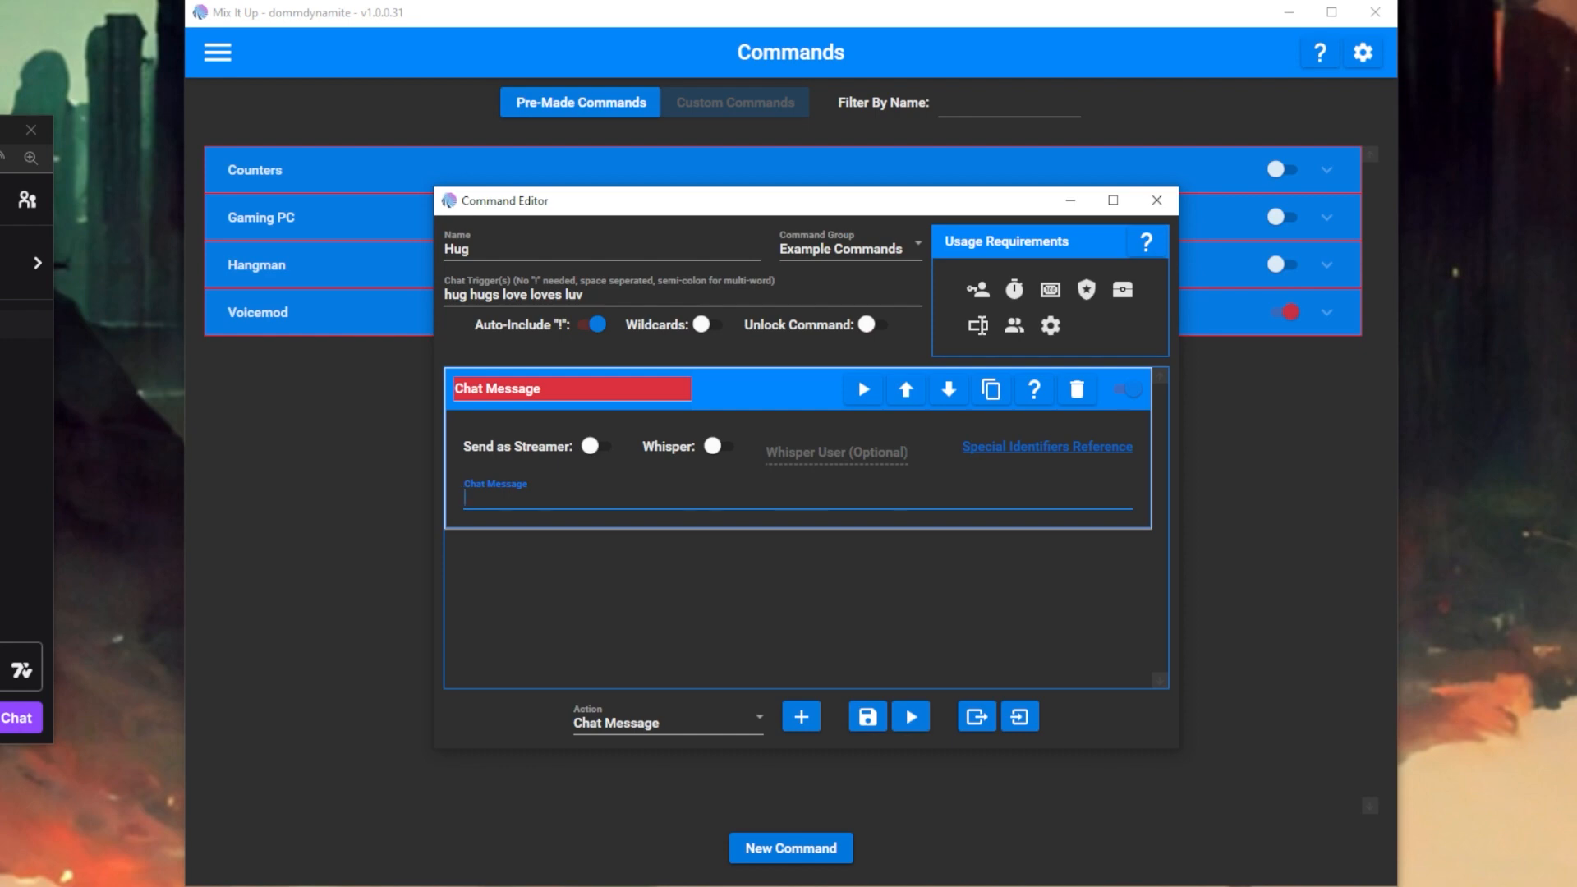
text($username gives $targetuserna)
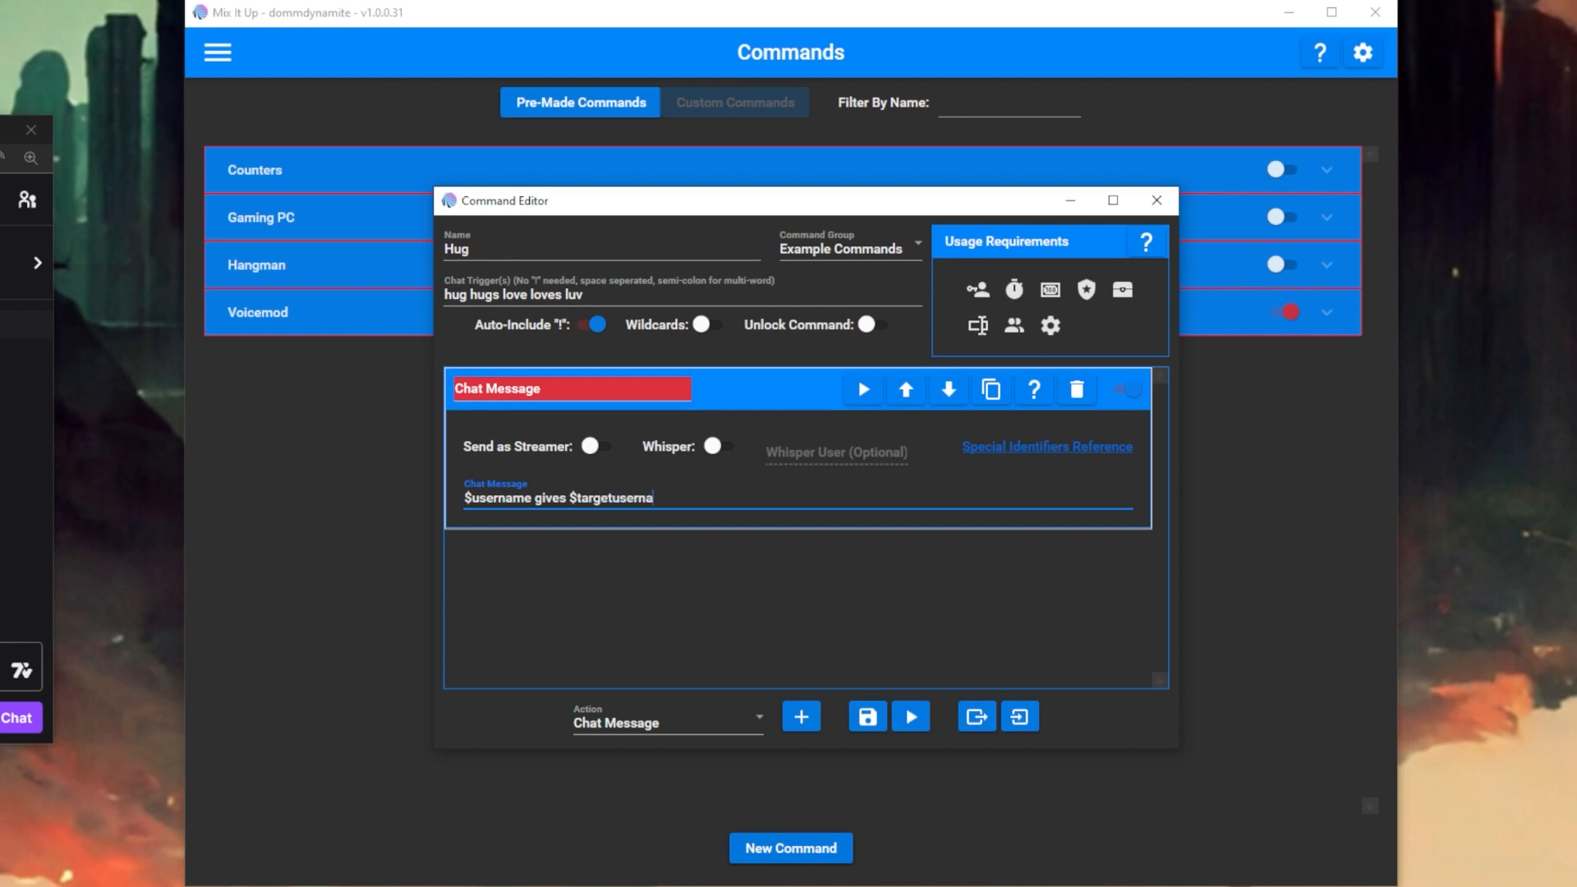
text(me a great big hug! <3)
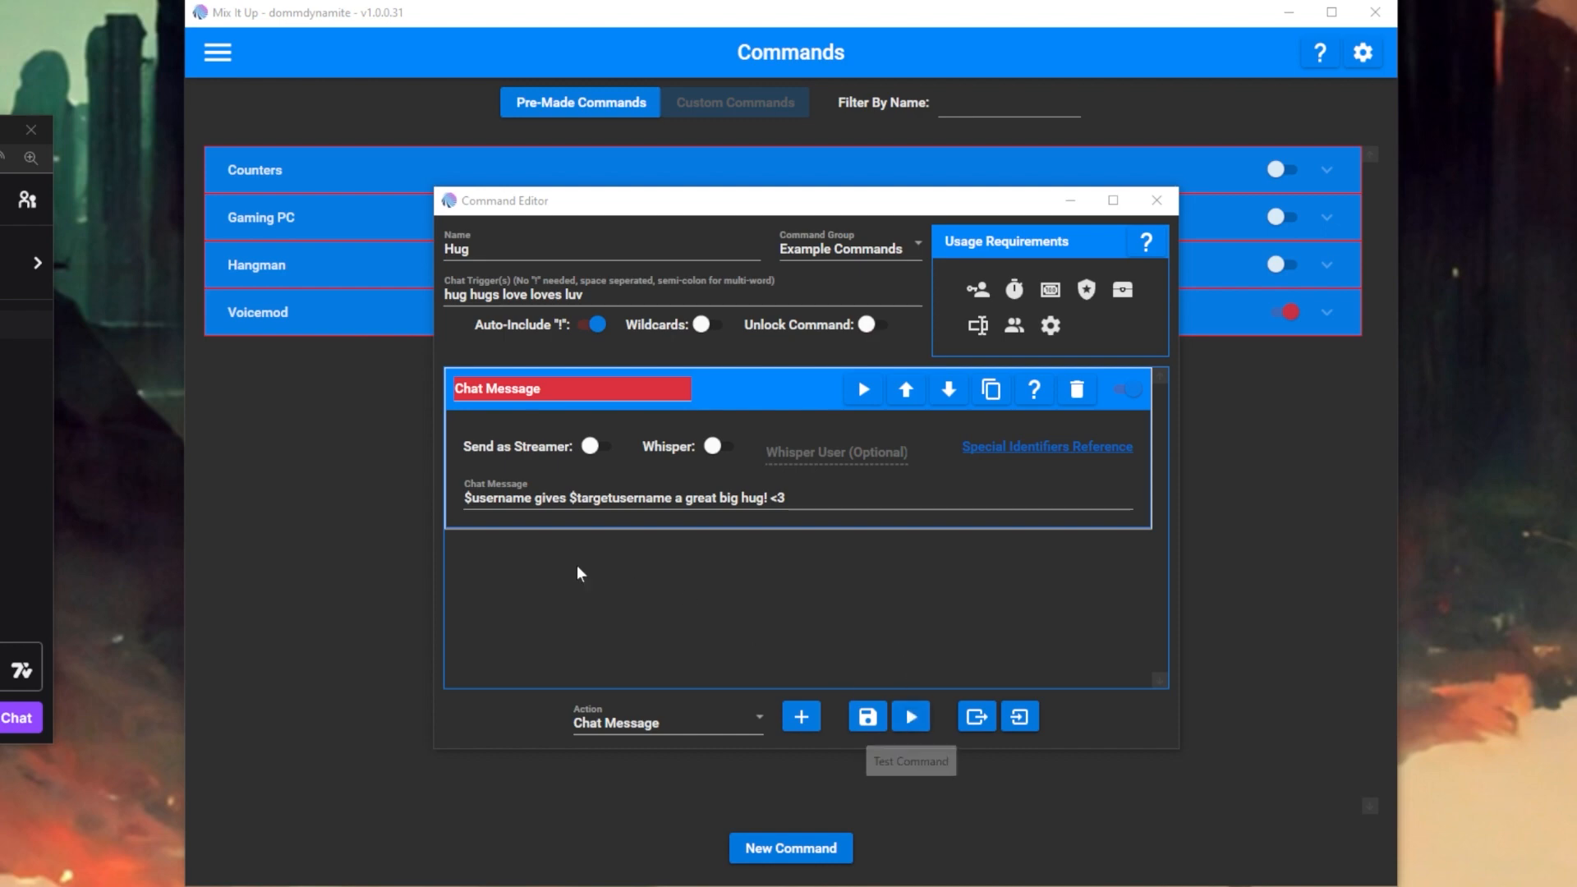
drag(0, 138, 414, 143)
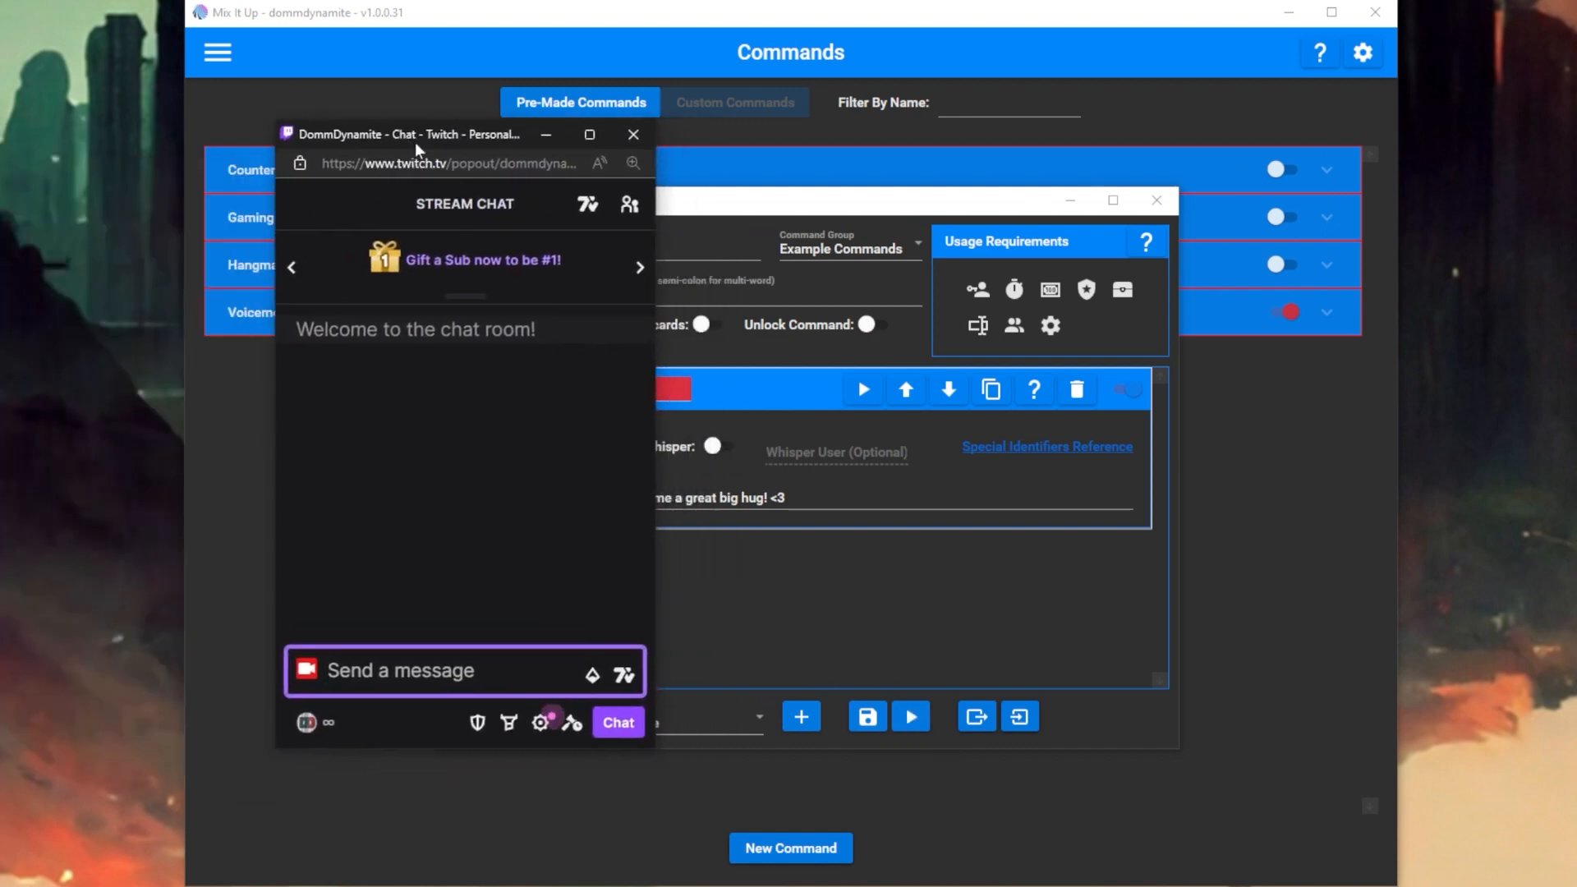
drag(800, 204, 1024, 164)
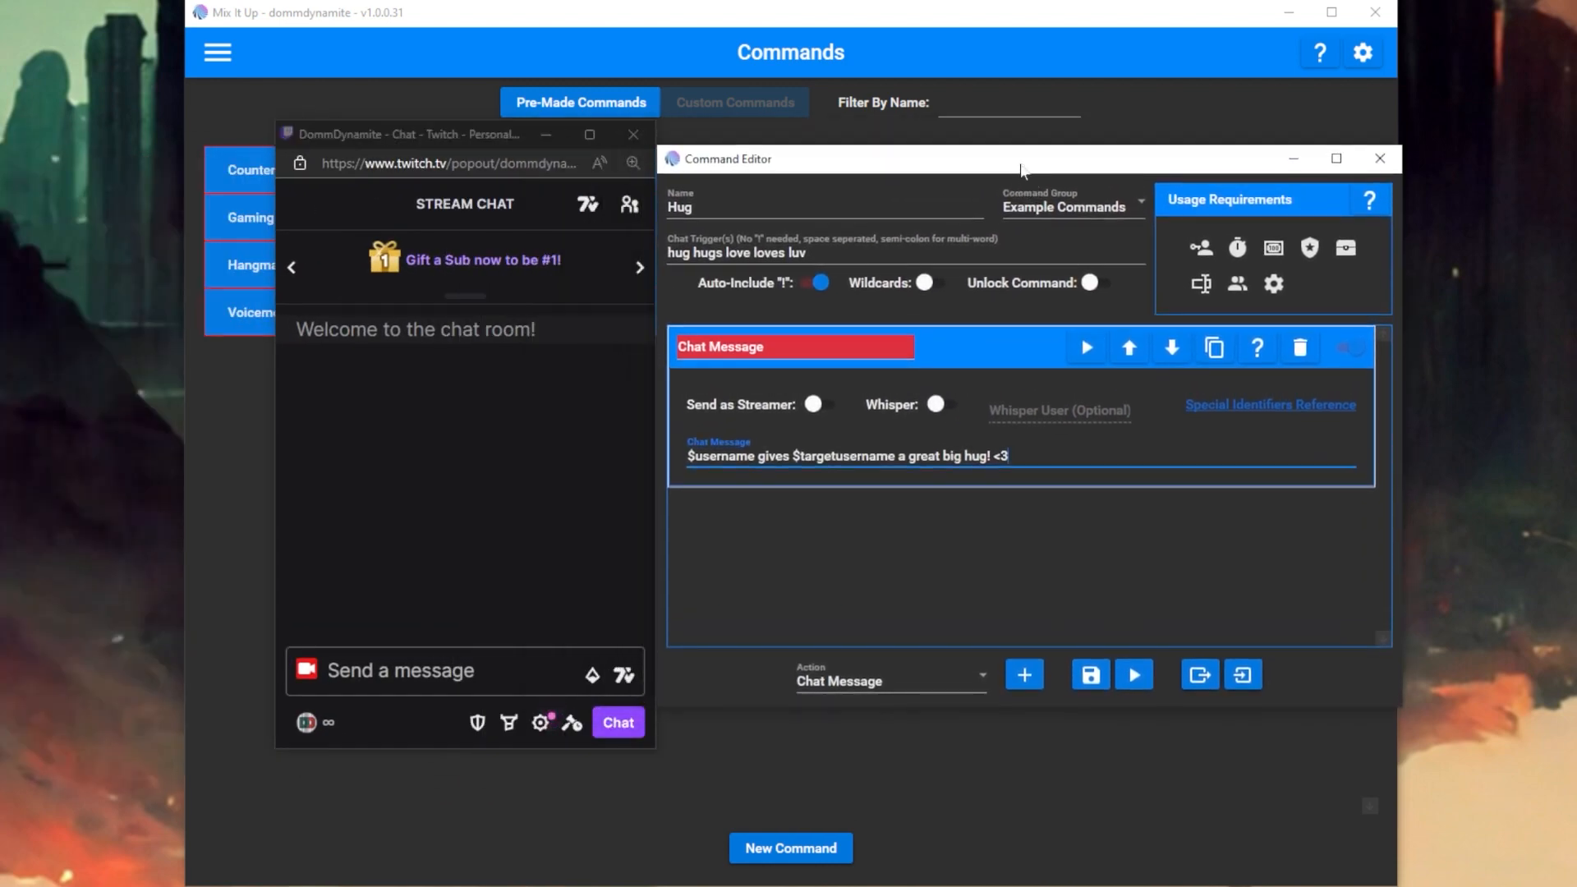
click(1134, 680)
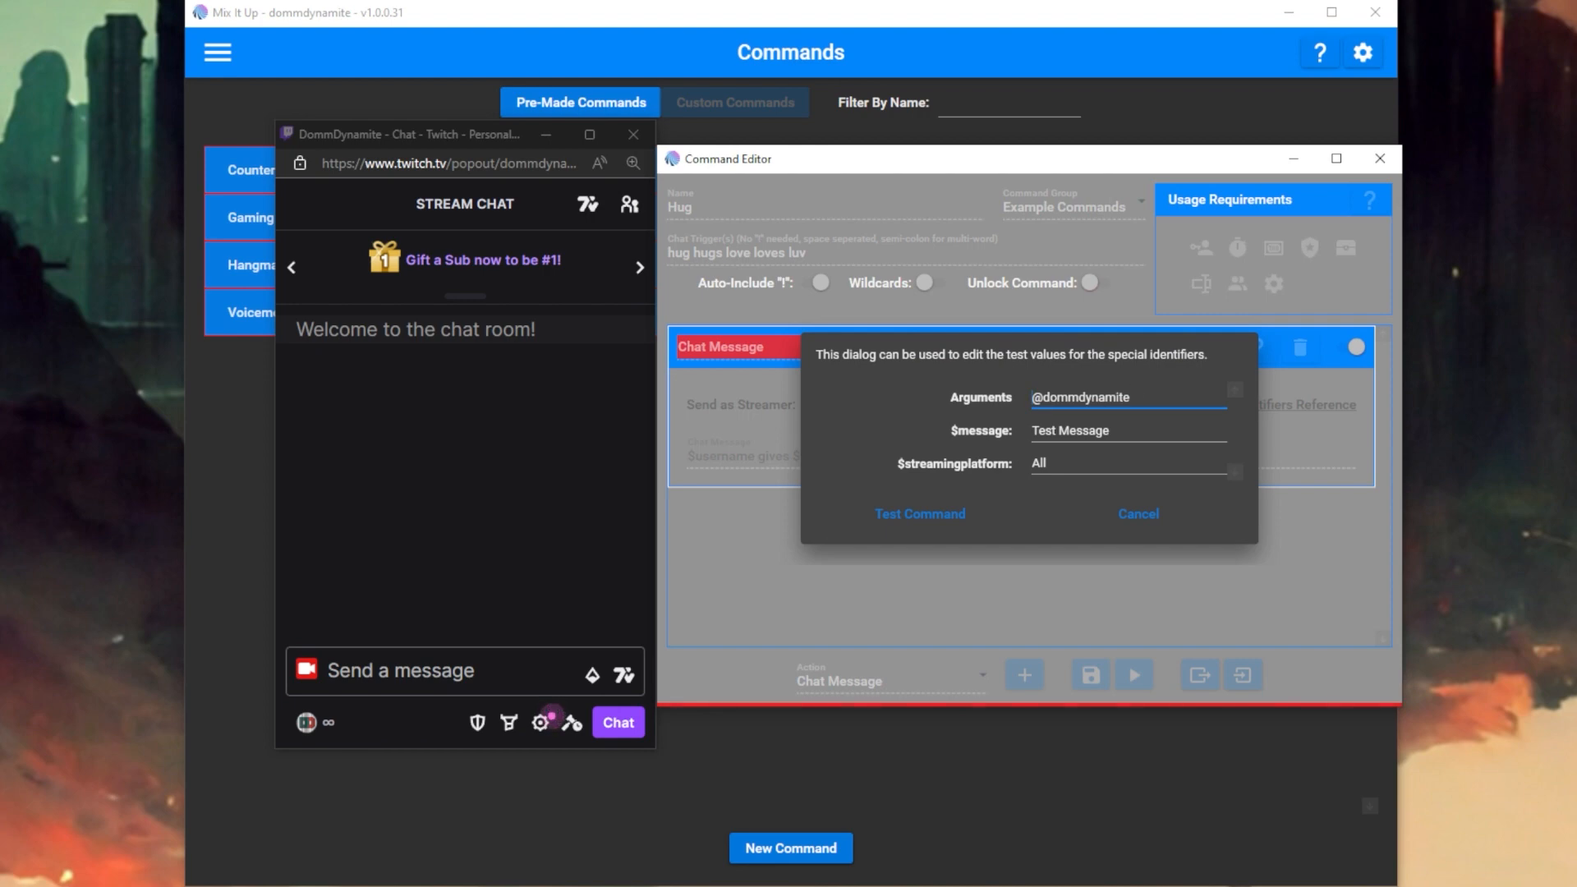
click(629, 203)
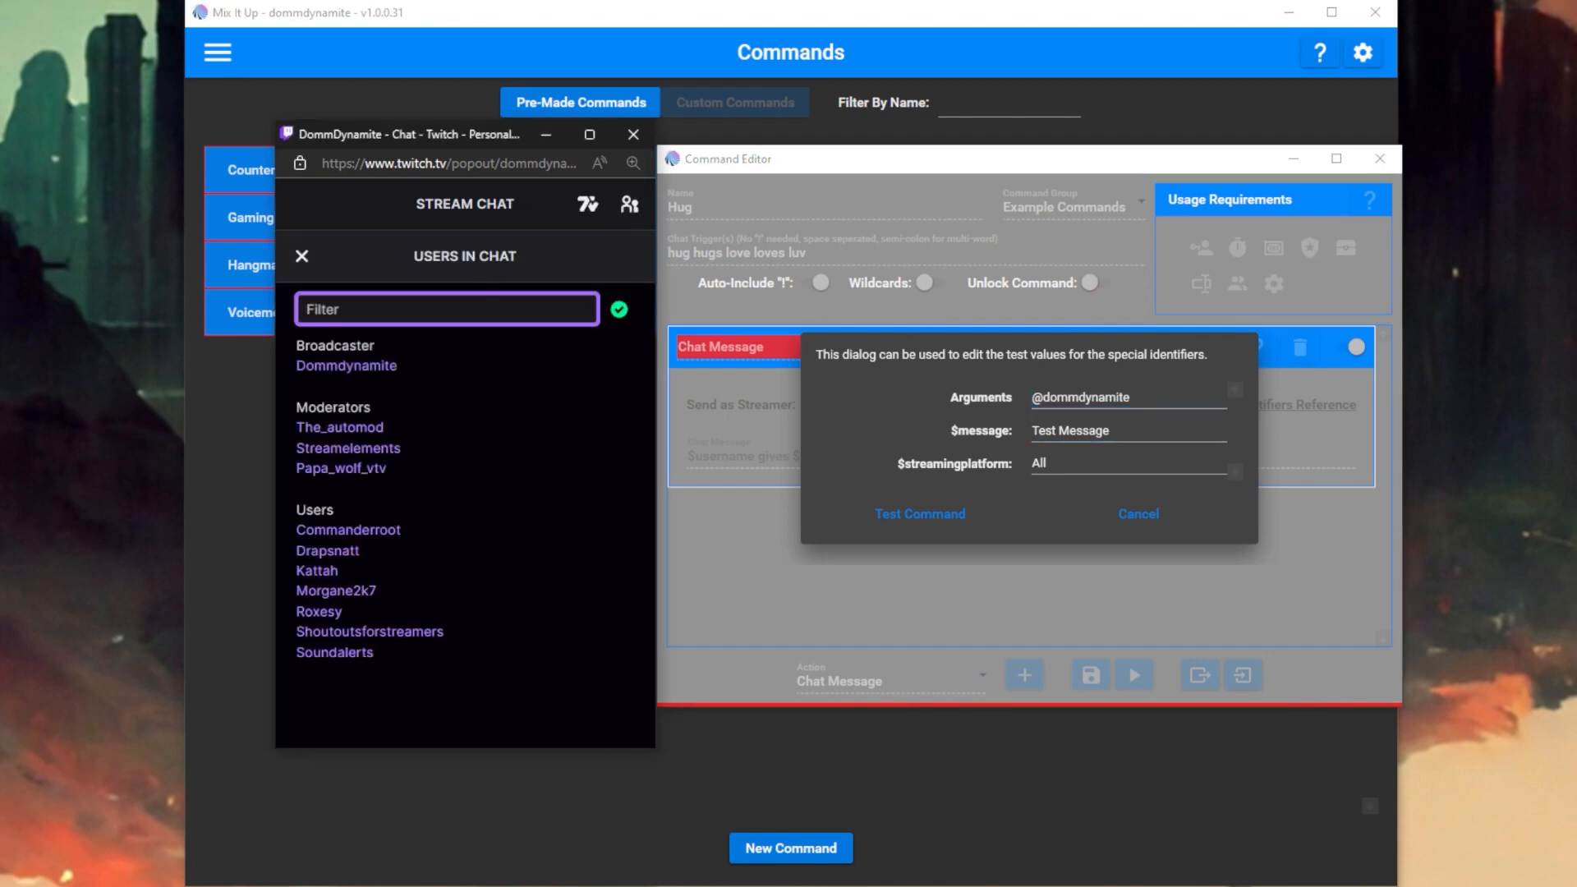
drag(1136, 398, 1057, 398)
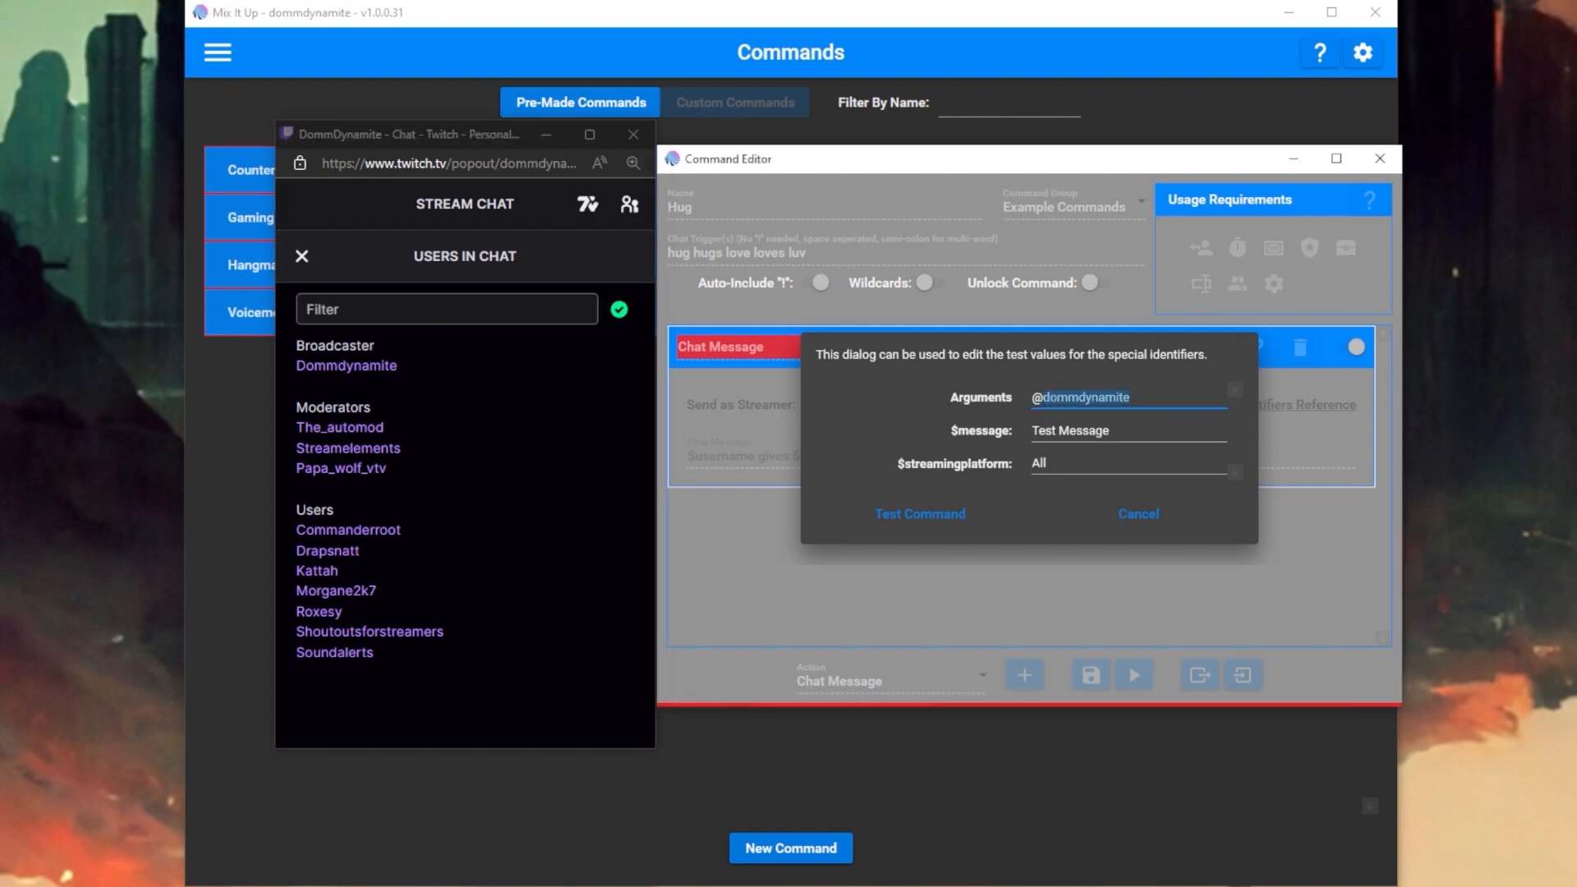
text(Papa_wolf_vtv)
click(301, 255)
click(915, 514)
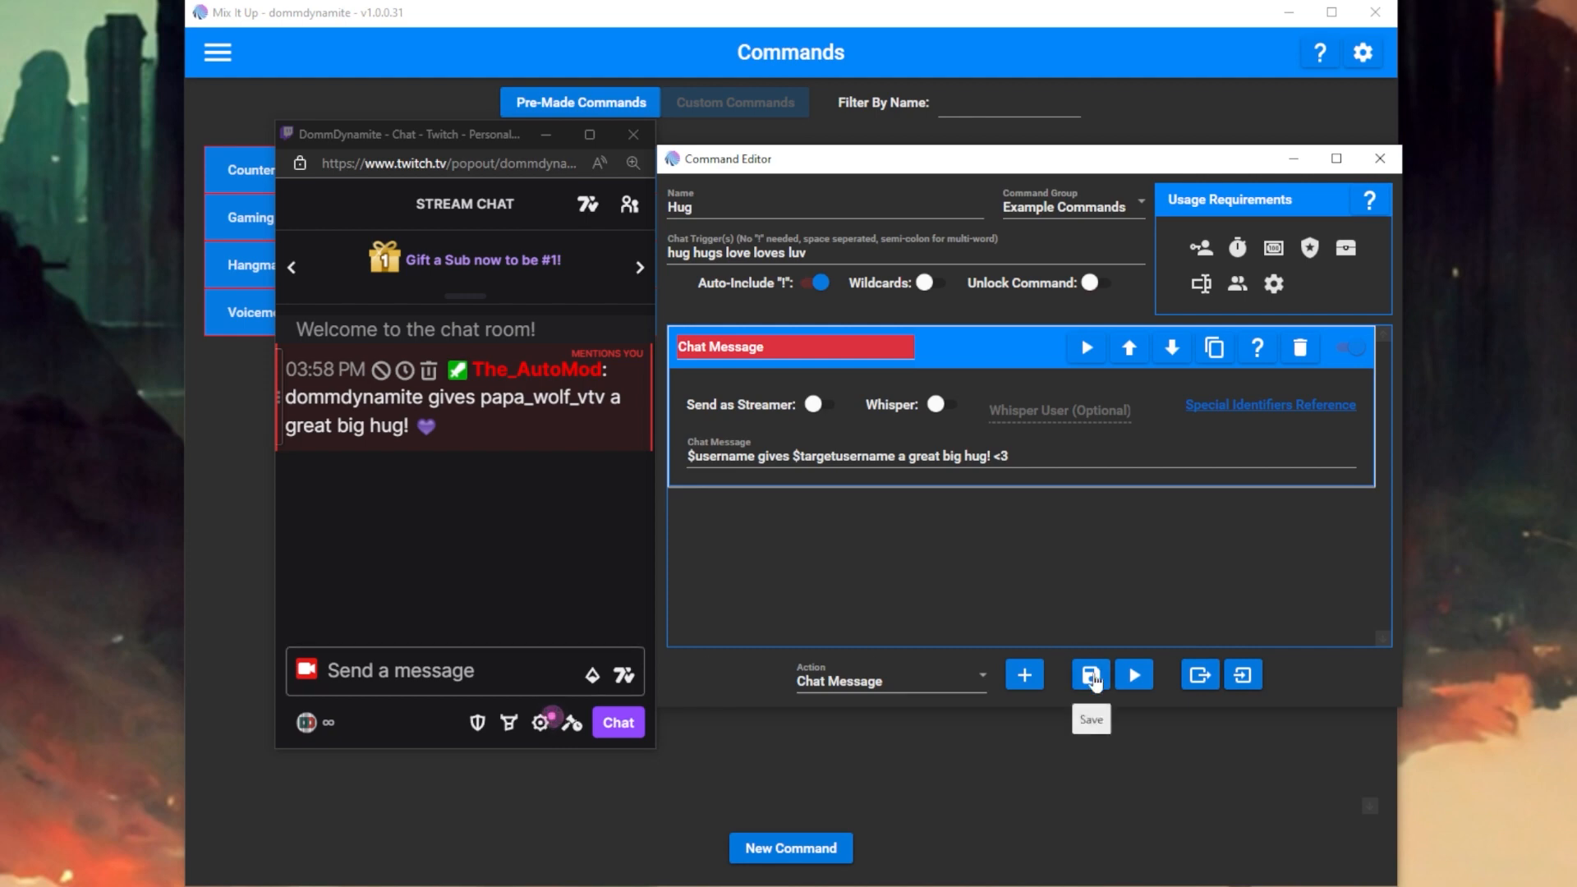
Save the Hug command and expand the Example Commands group on the cleared Commands page.
click(1090, 675)
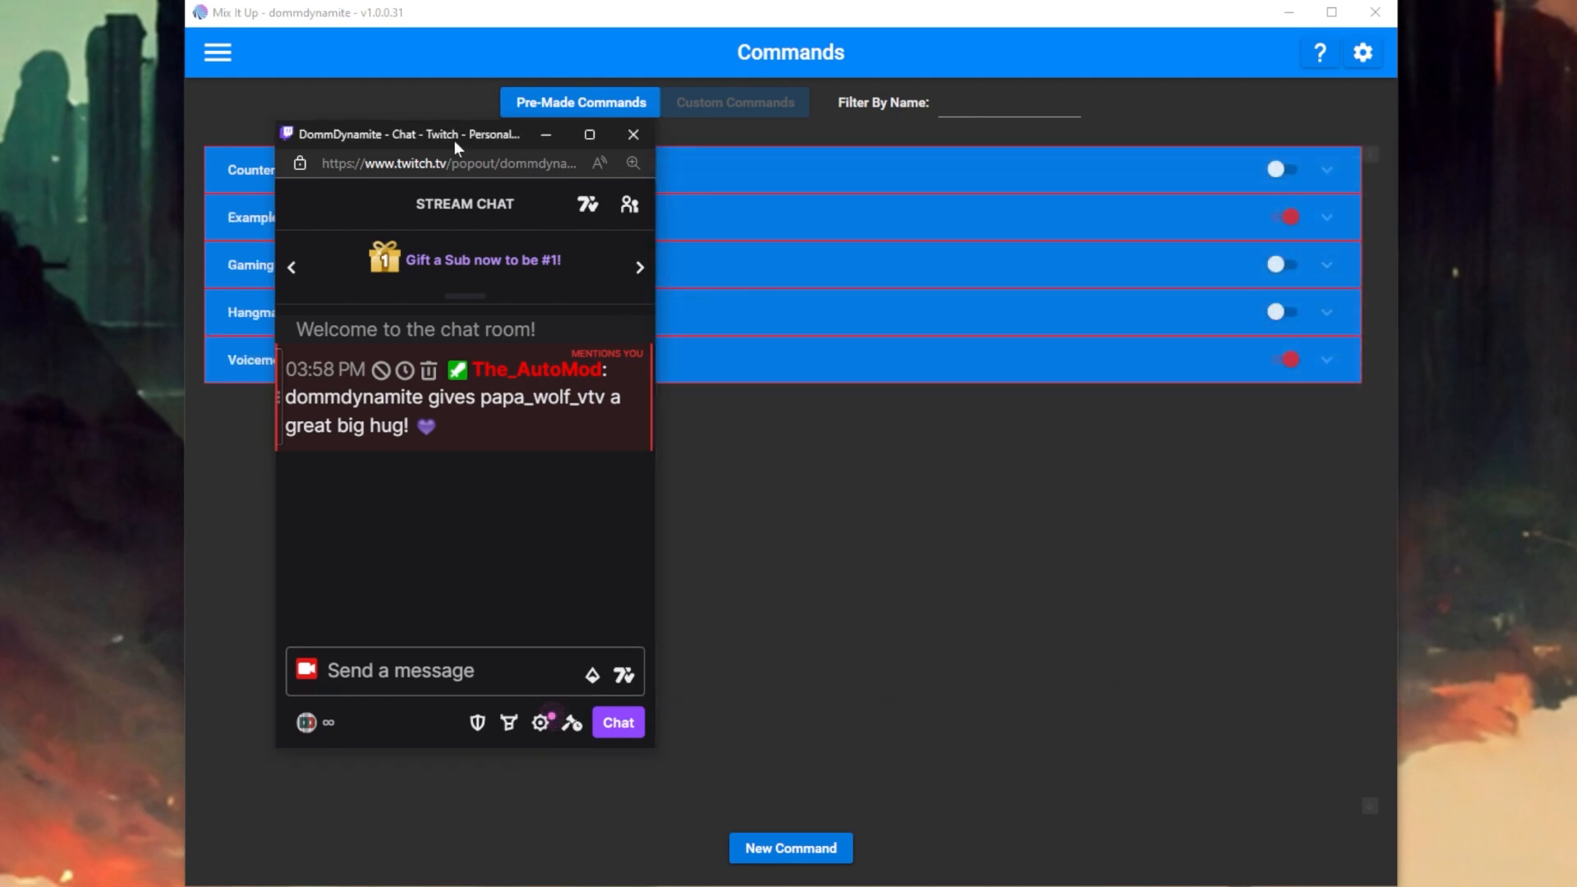
drag(453, 135, 0, 124)
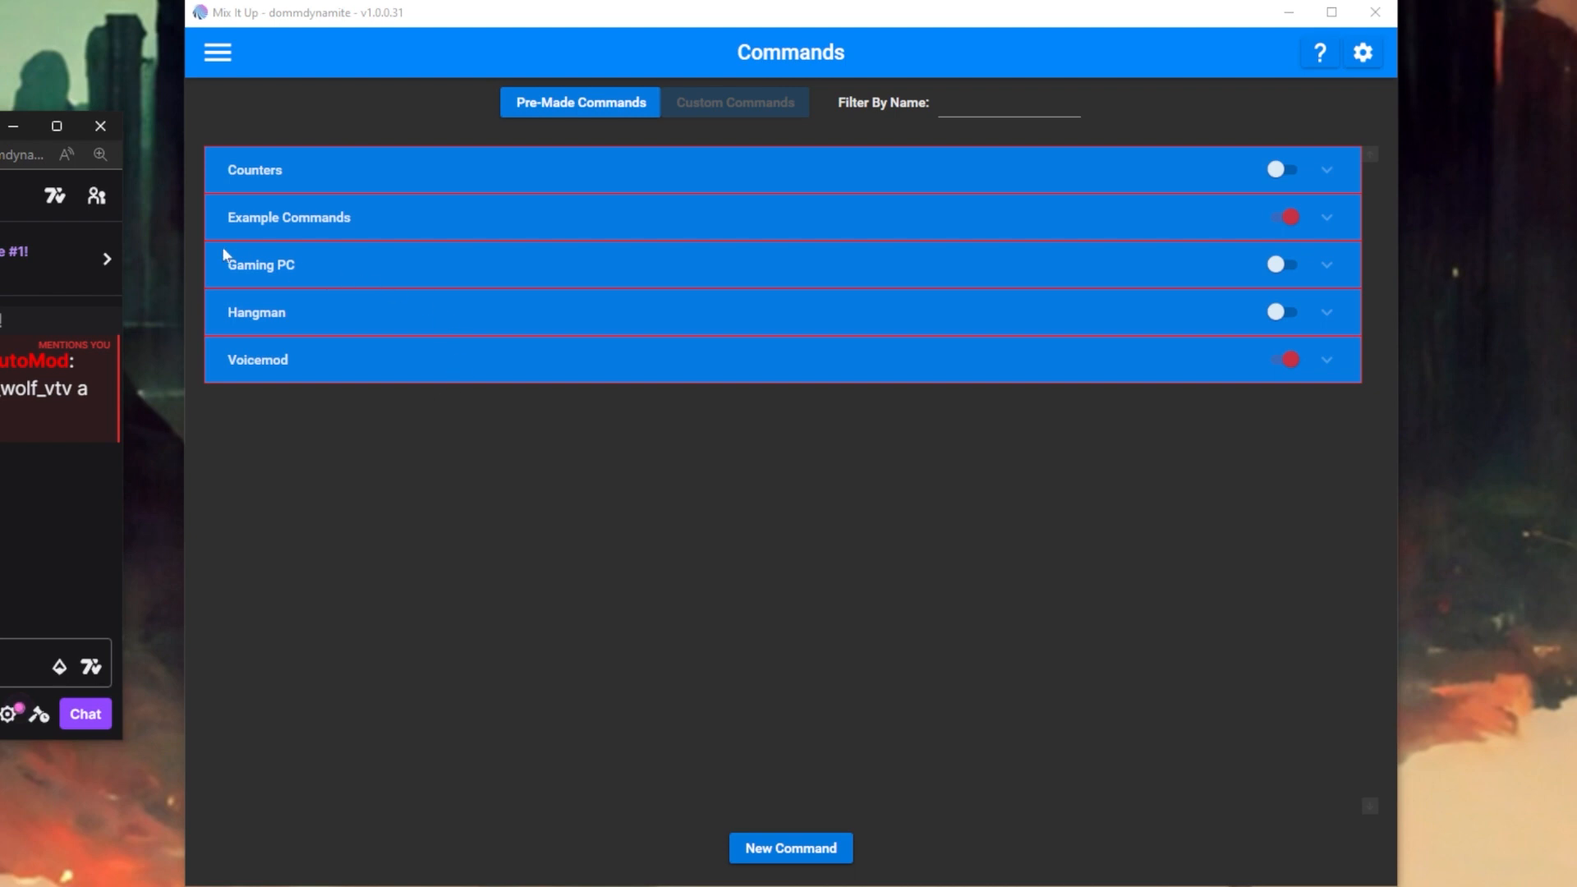
click(300, 233)
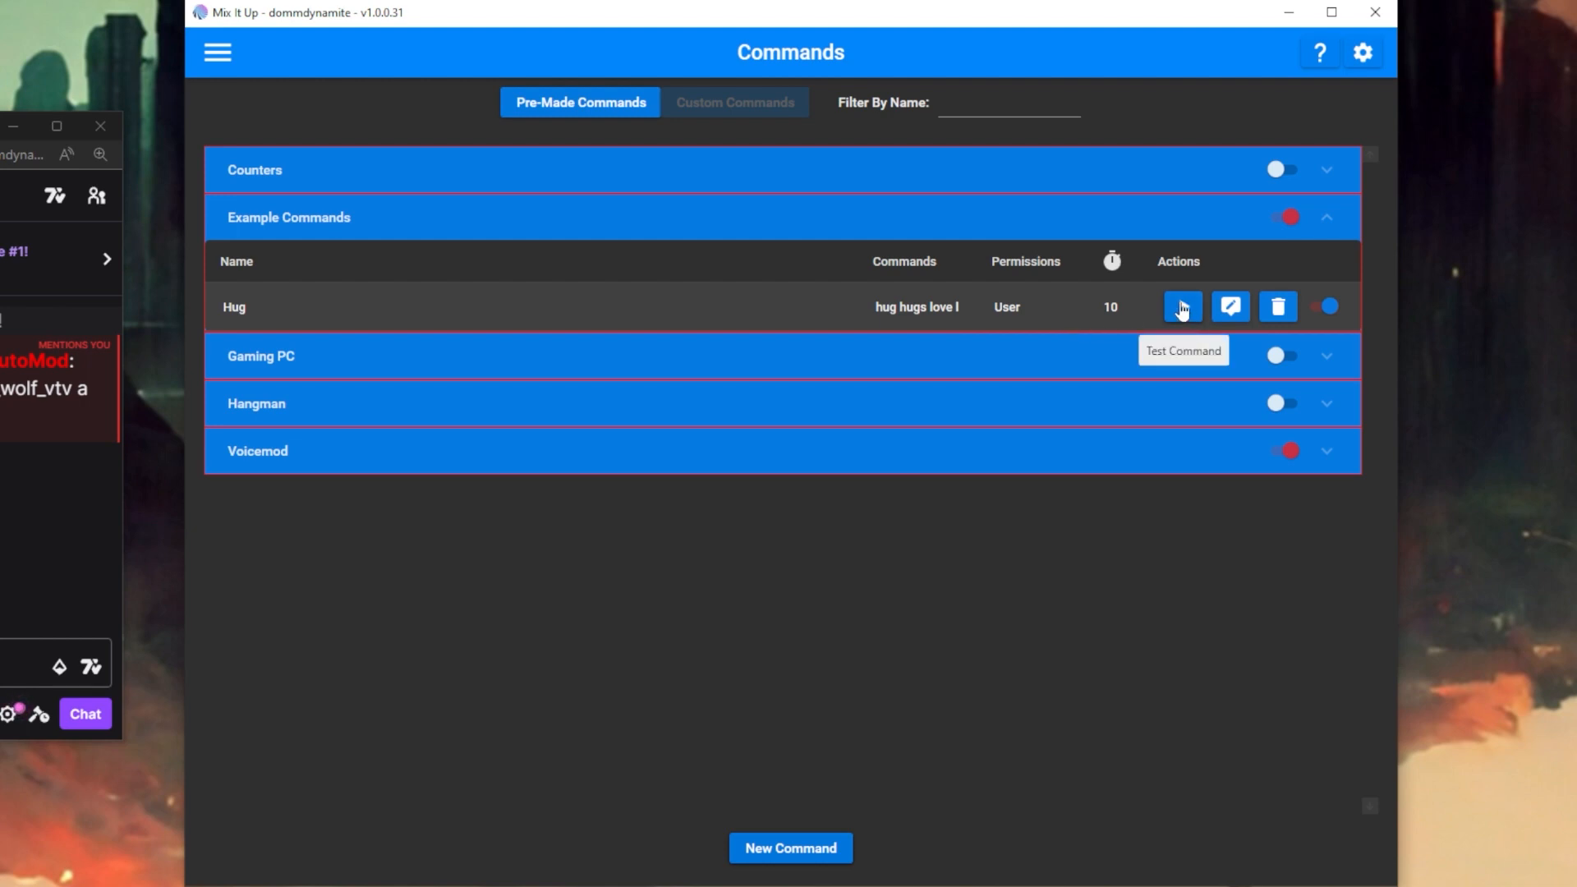
Switch the Hug command off and toggle the whole Example Commands group off and on again.
click(1330, 309)
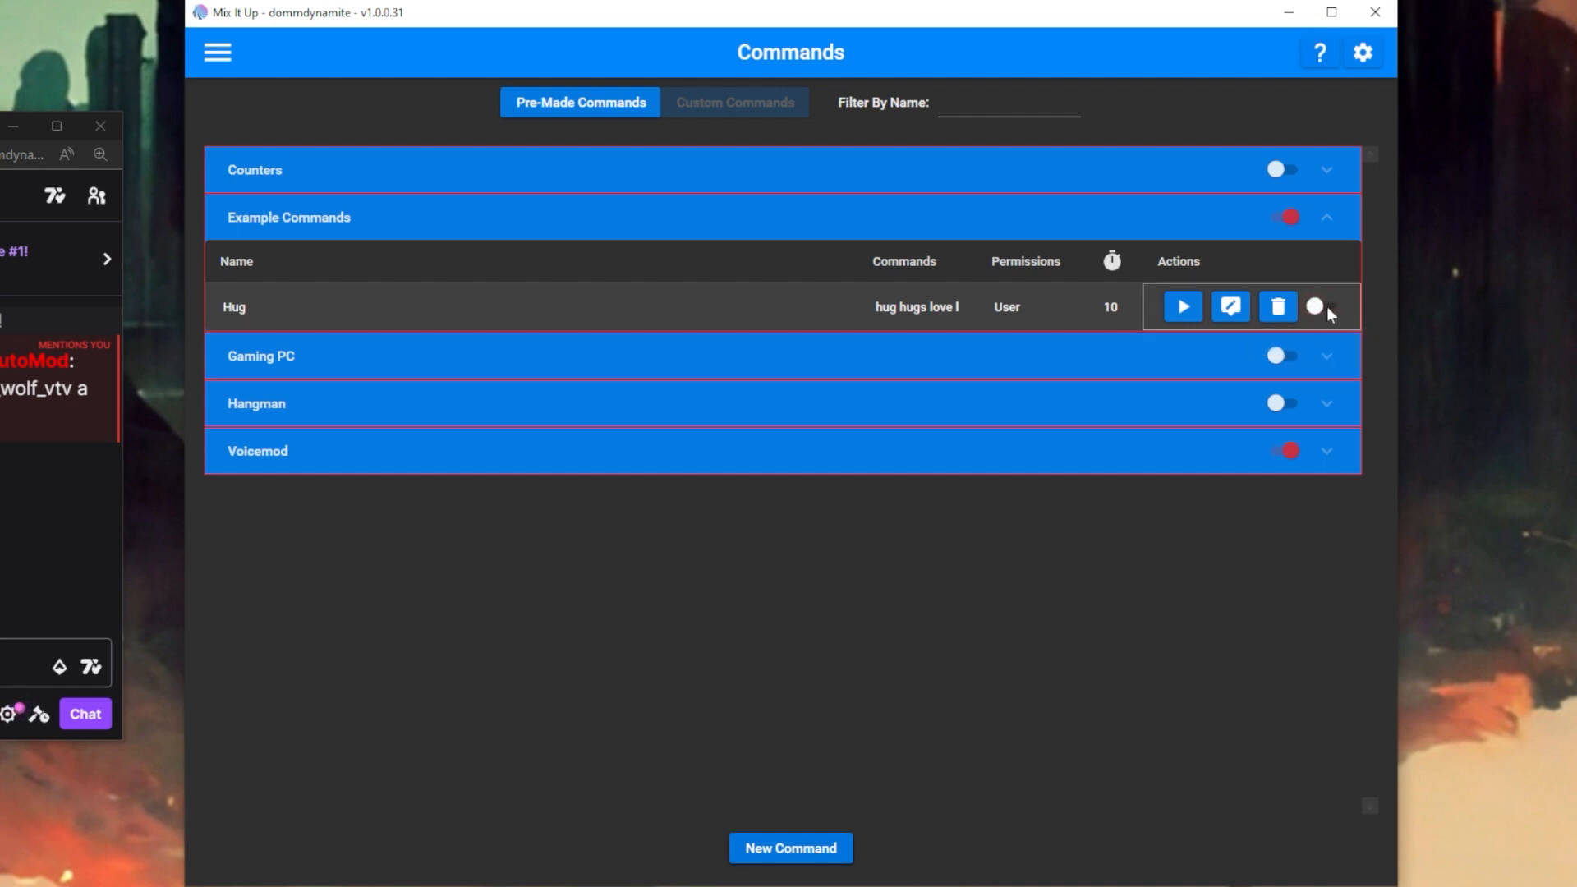
click(1284, 219)
click(1286, 223)
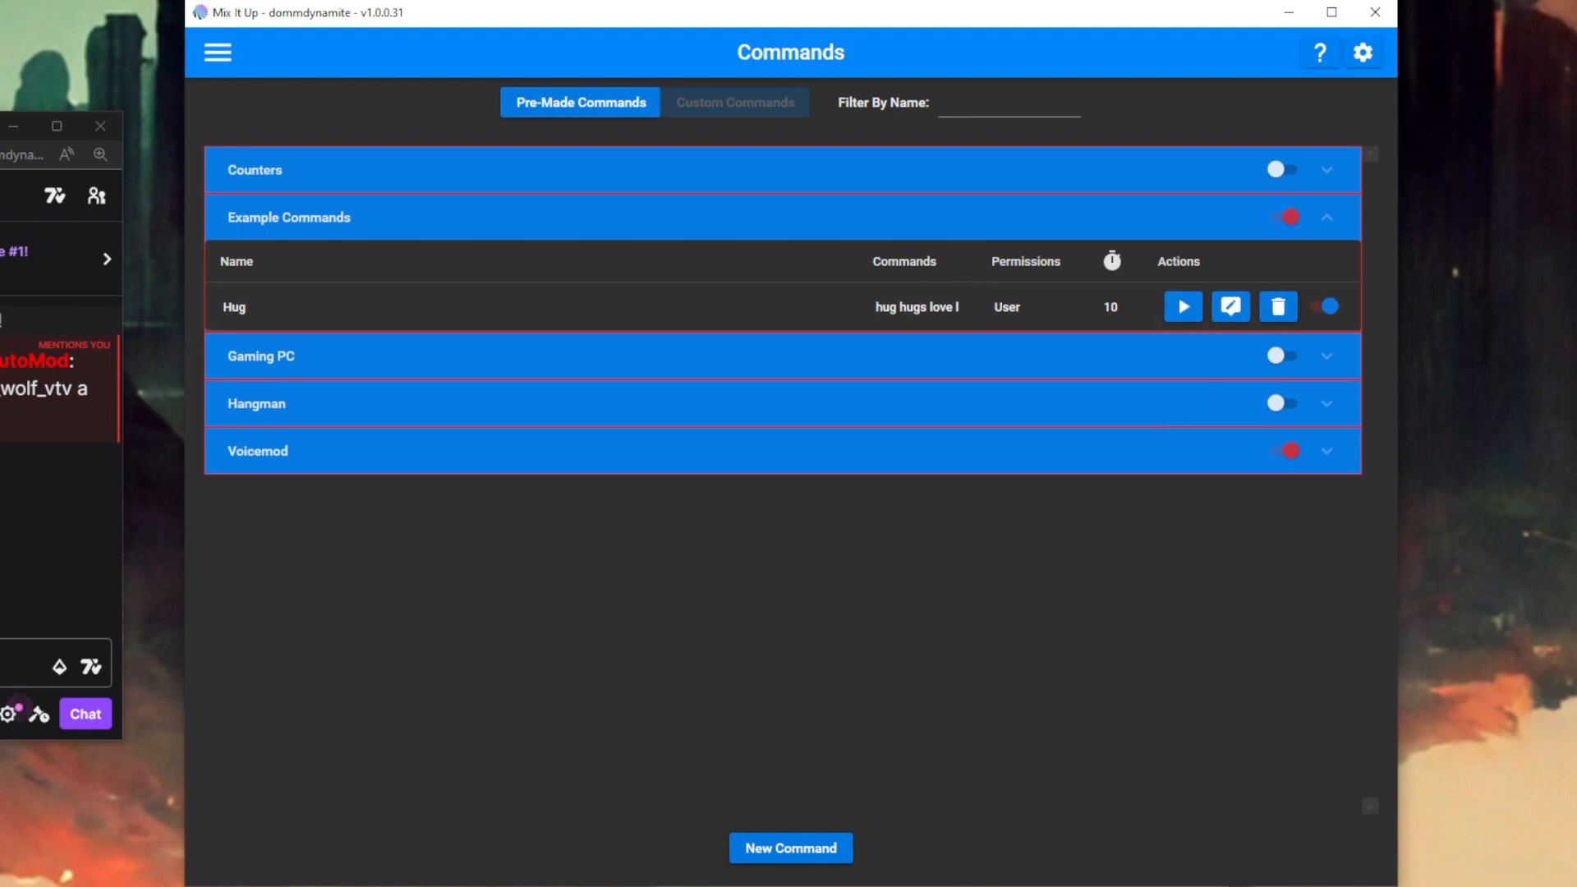
drag(4, 126, 628, 141)
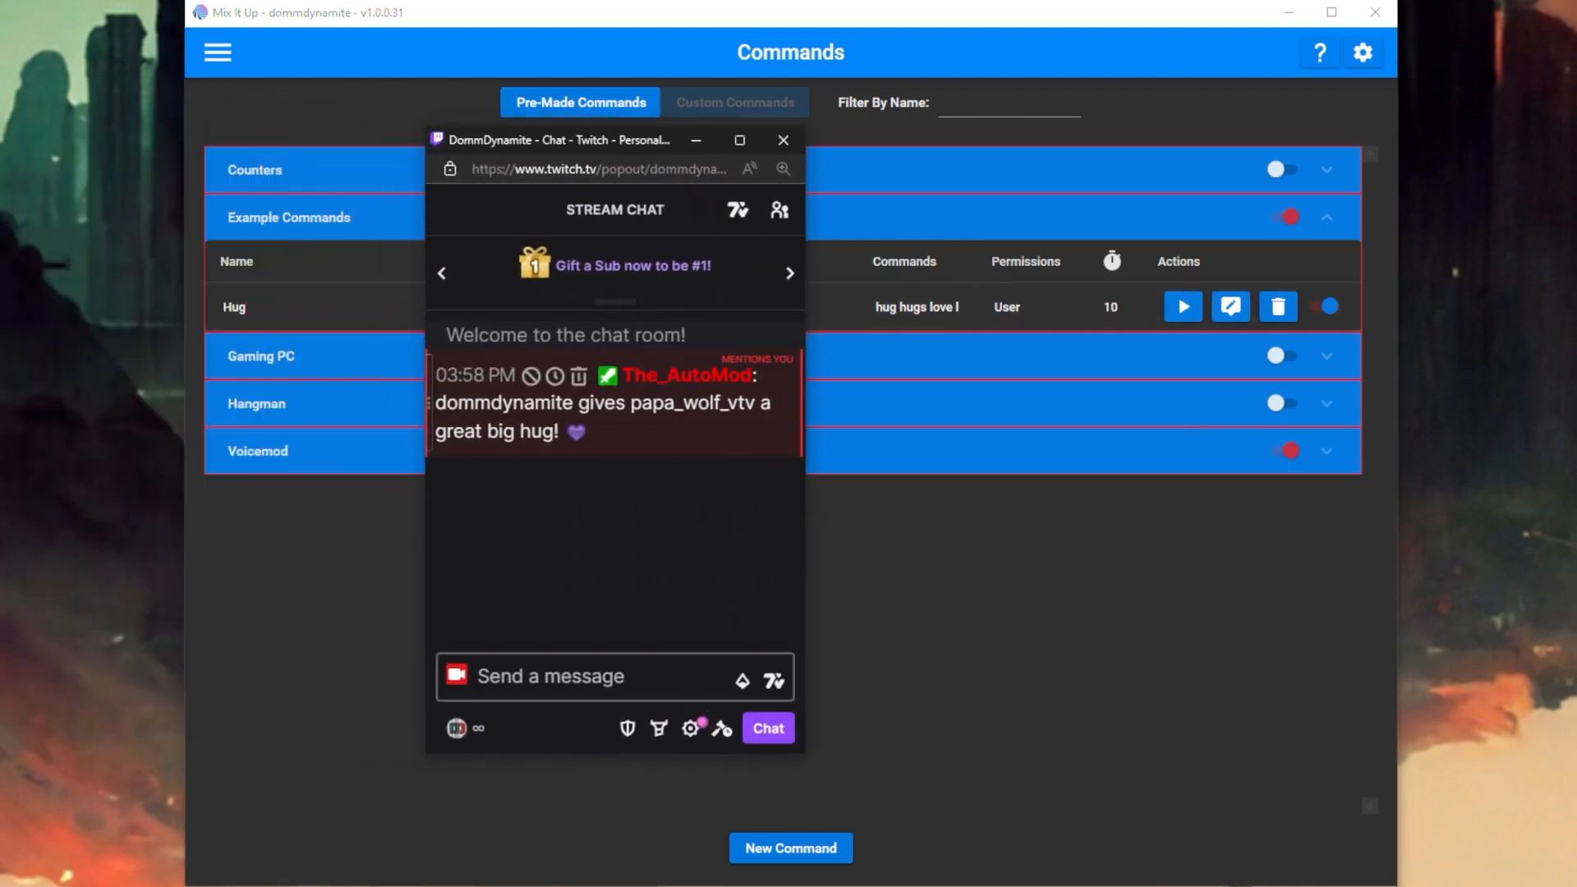
click(592, 676)
text(!)
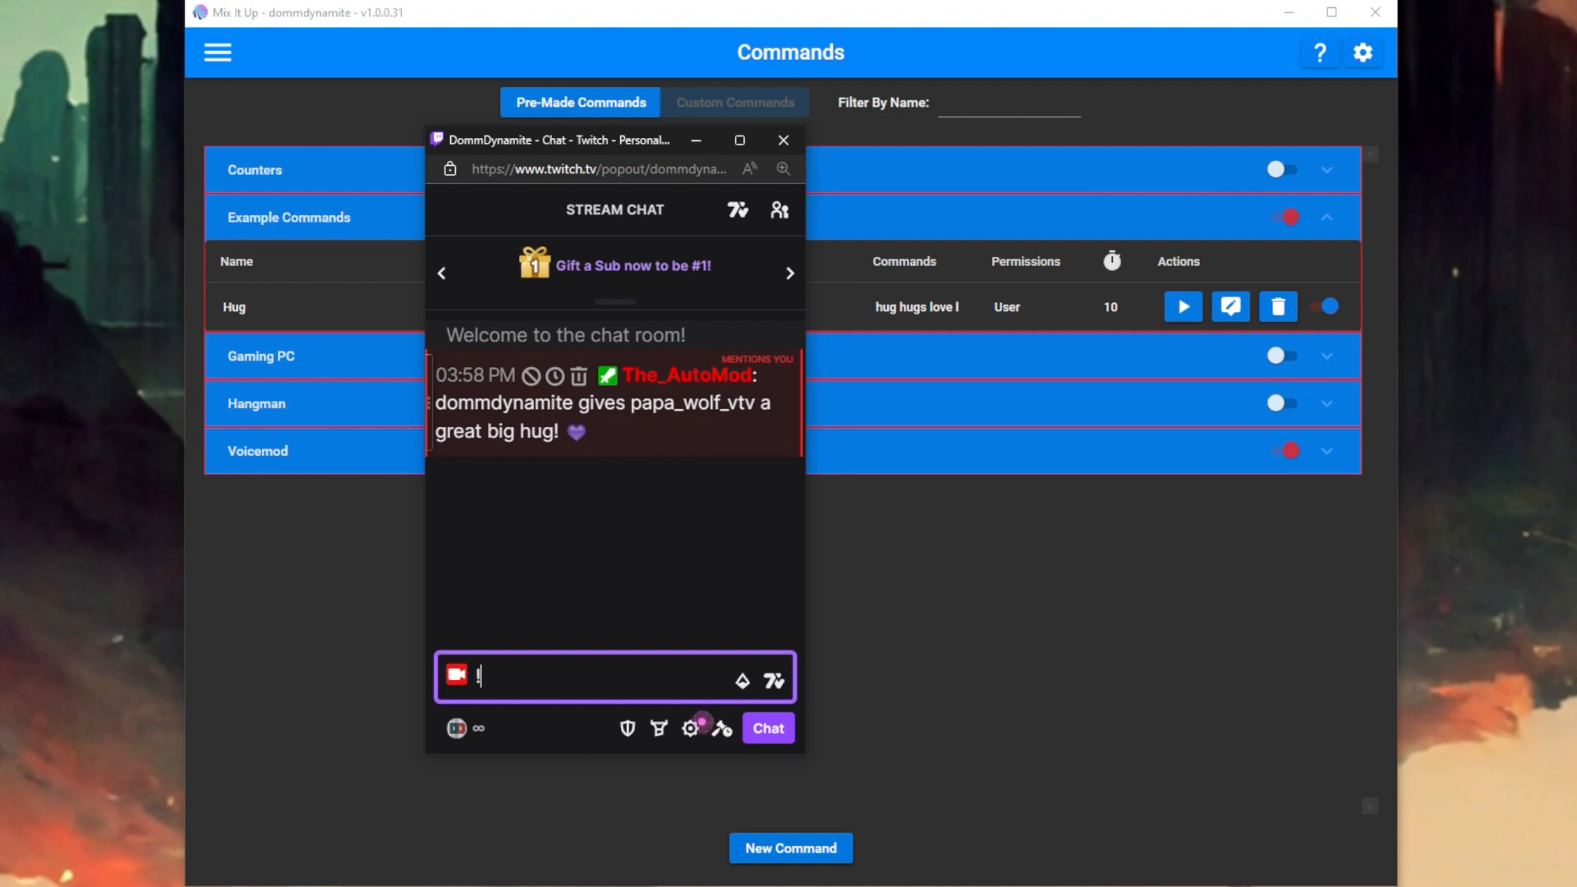
text(hug @)
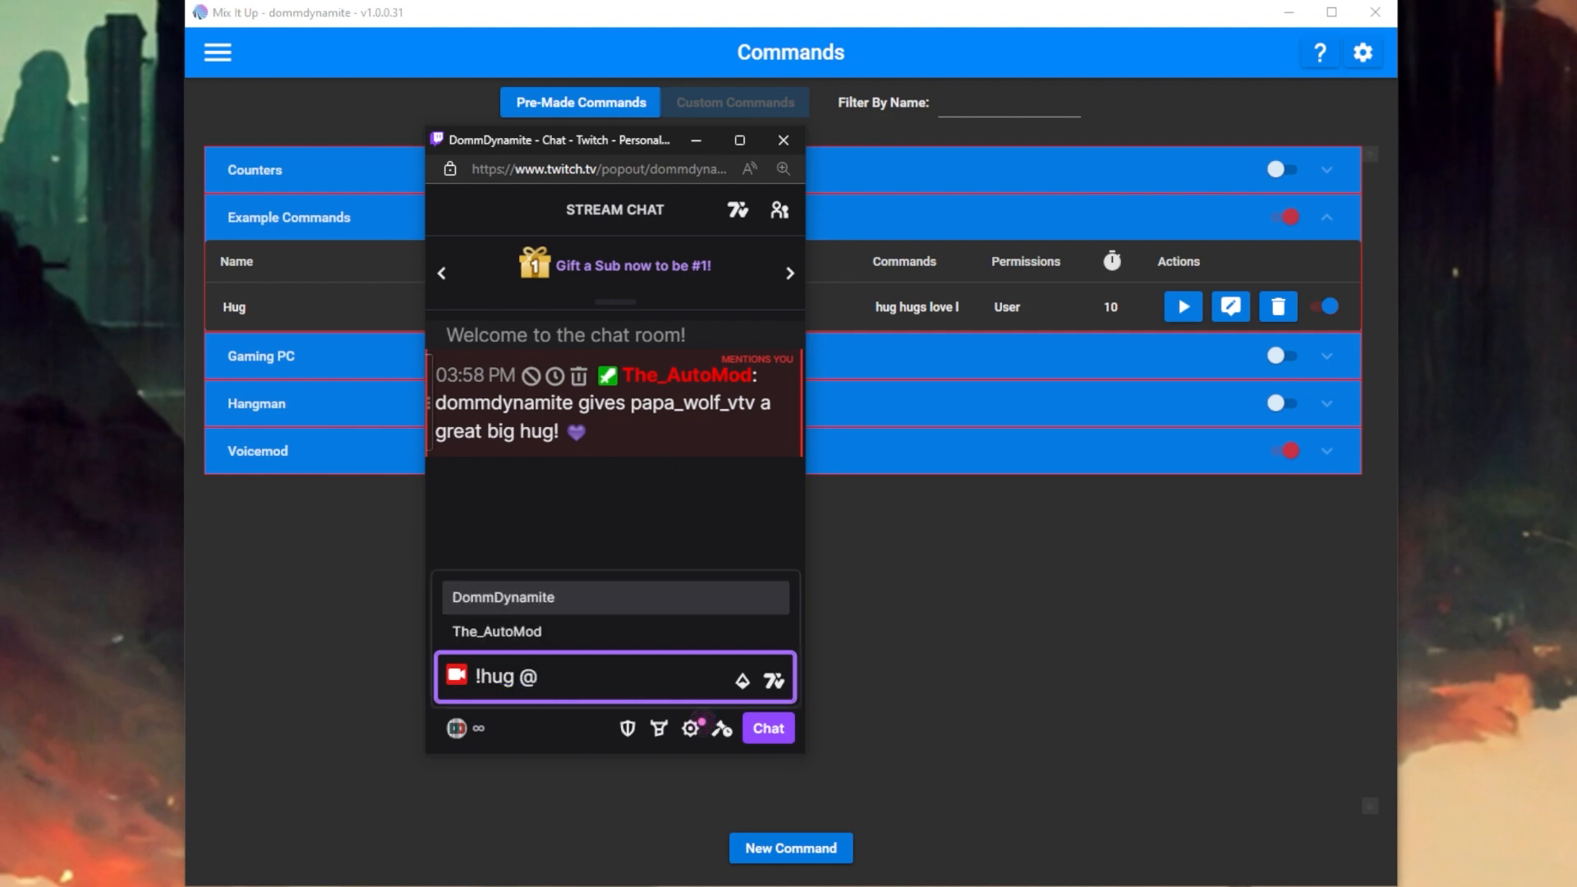
key(Down)
key(Up)
key(Down)
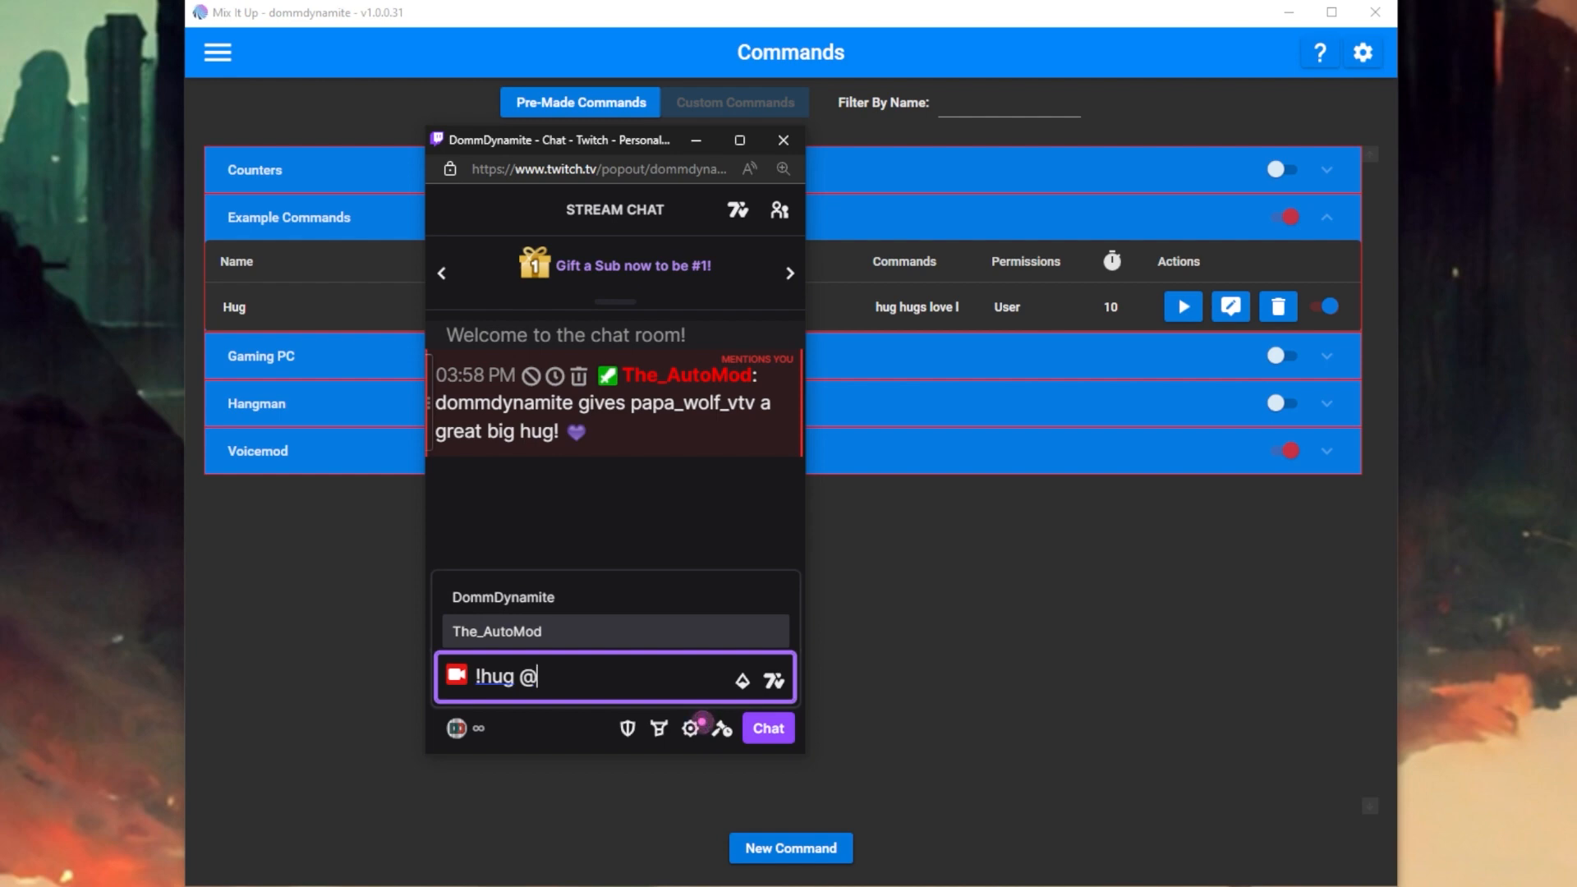
key(Tab)
key(Return)
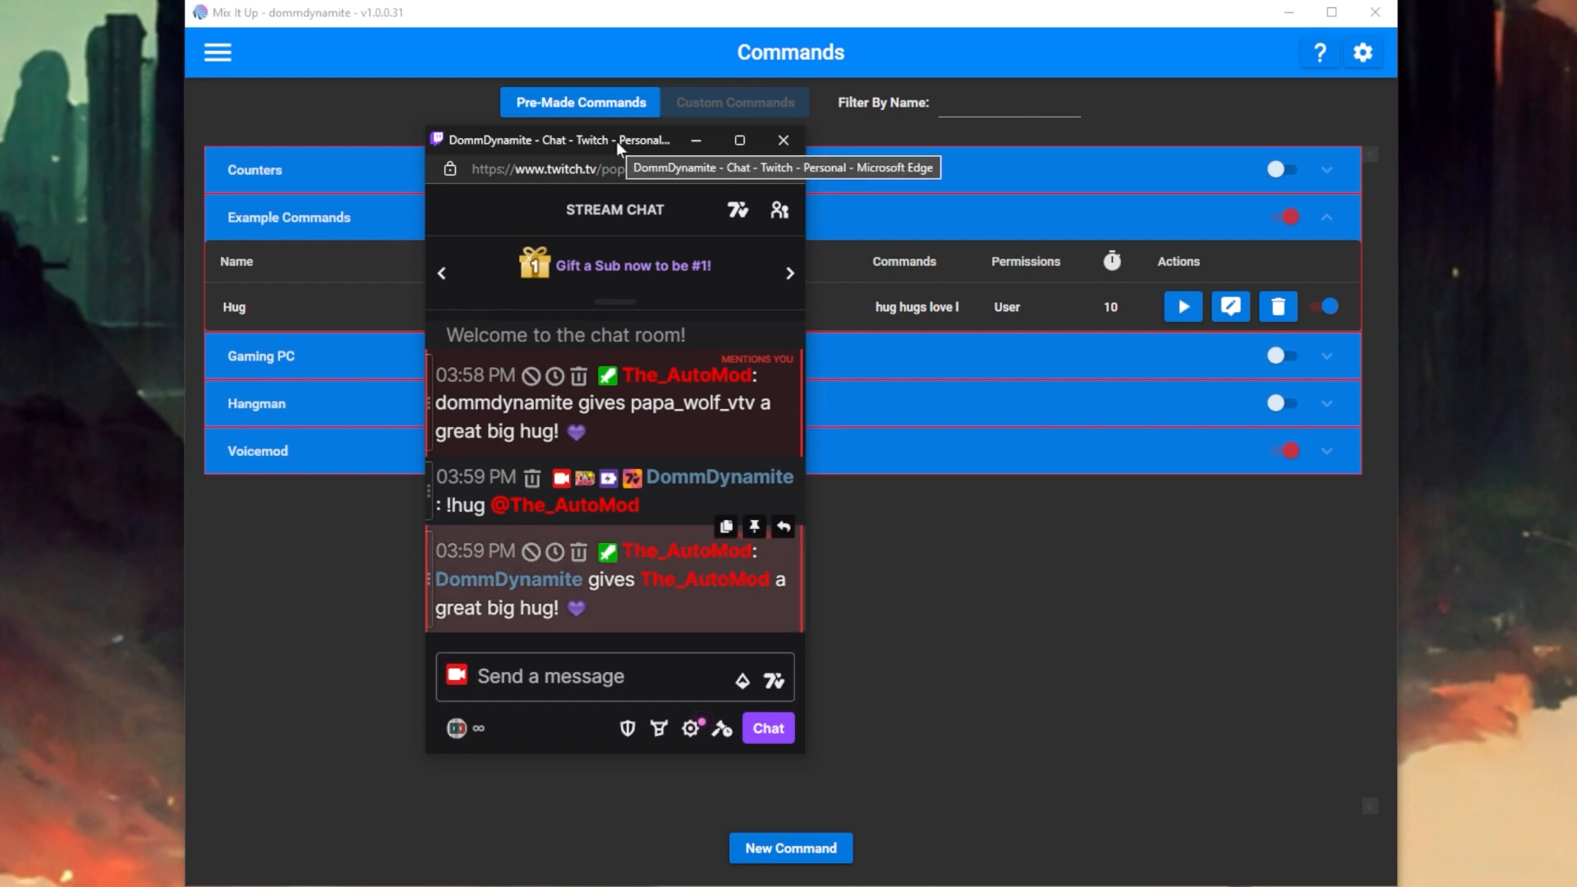
drag(616, 142, 0, 151)
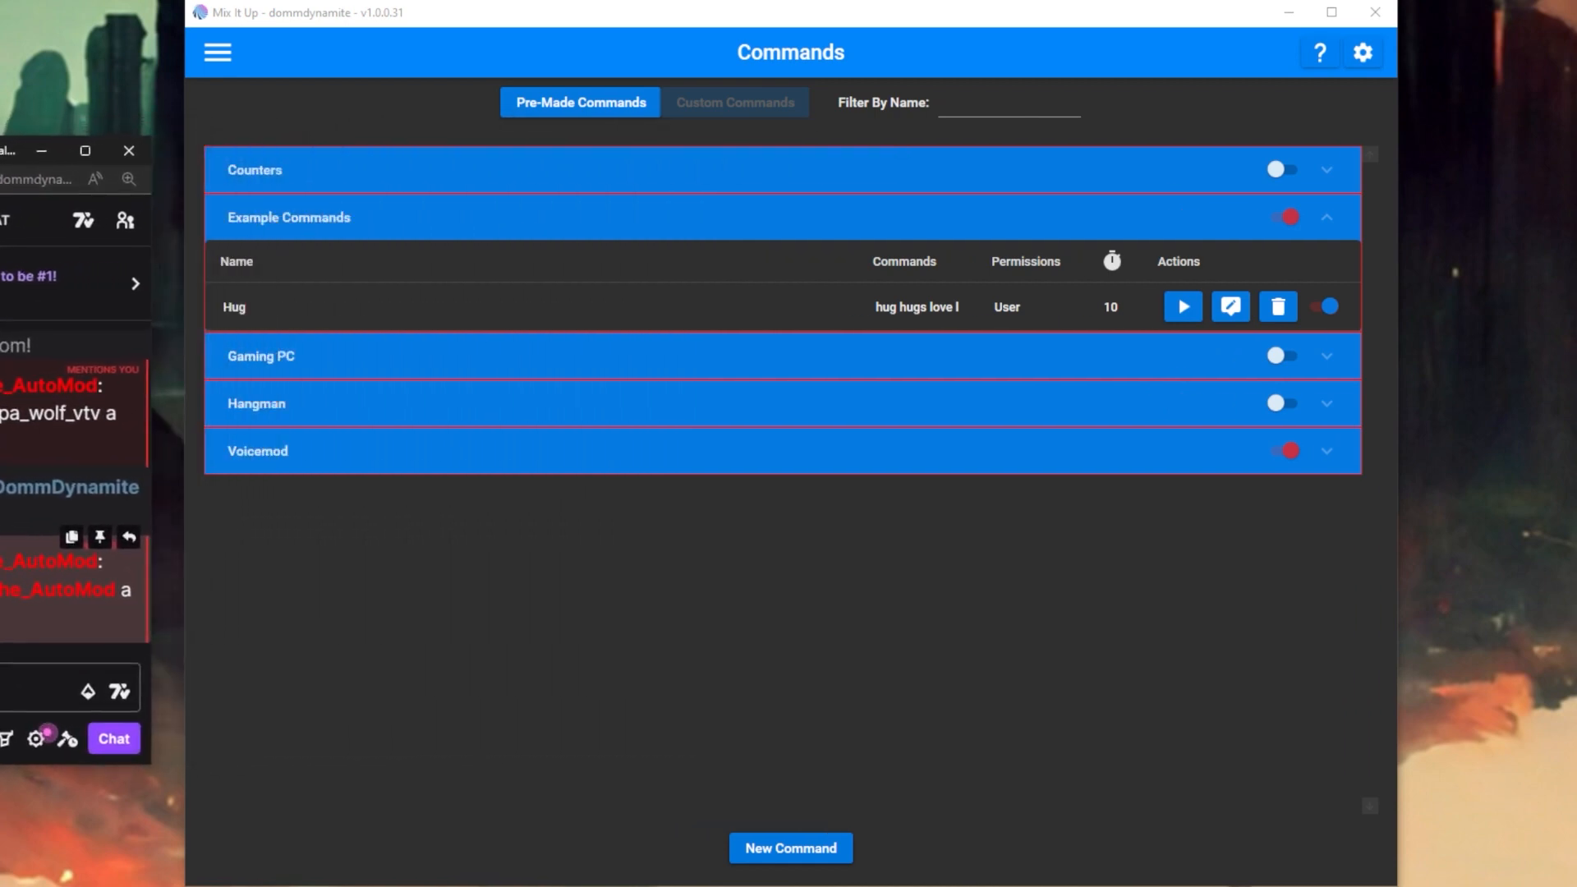